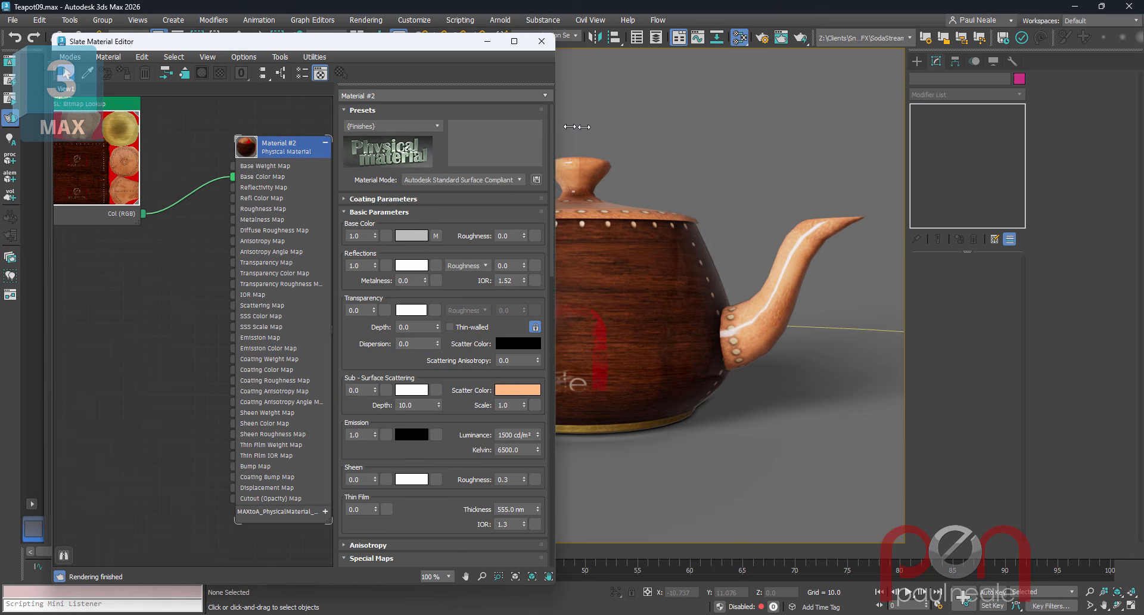
Try connecting the base color bitmap to the physical material's Roughness Map and Bump Map inputs and inspect the teapot.
{"action": "left_click_drag", "start_coordinate": [226, 146], "coordinate": [250, 146]}
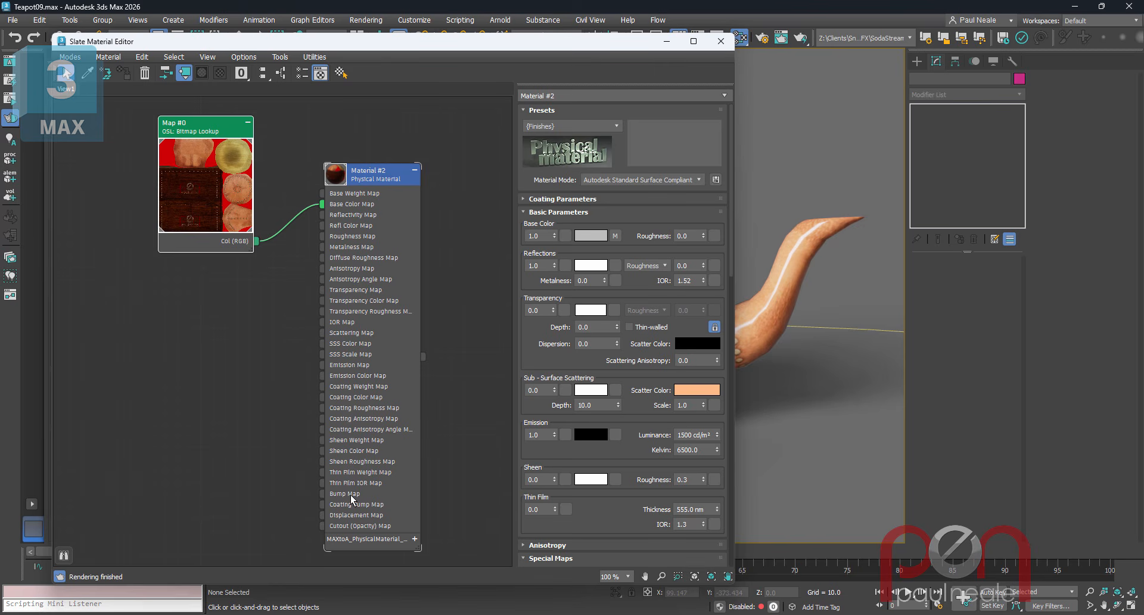
{"action": "left_click_drag", "start_coordinate": [256, 240], "coordinate": [356, 238]}
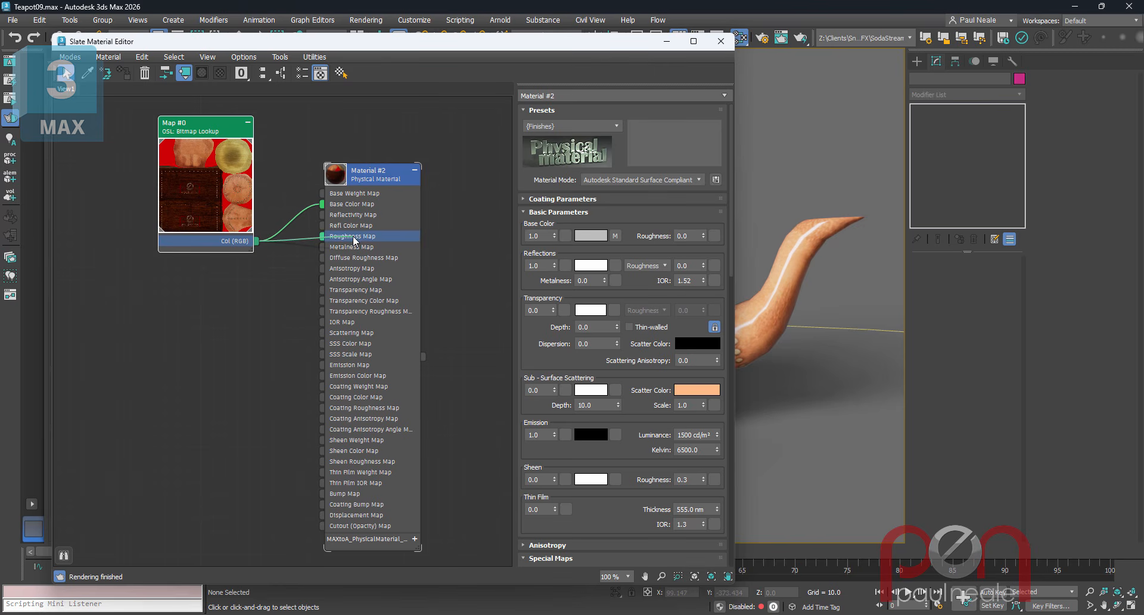
{"action": "left_click_drag", "start_coordinate": [356, 240], "coordinate": [355, 240]}
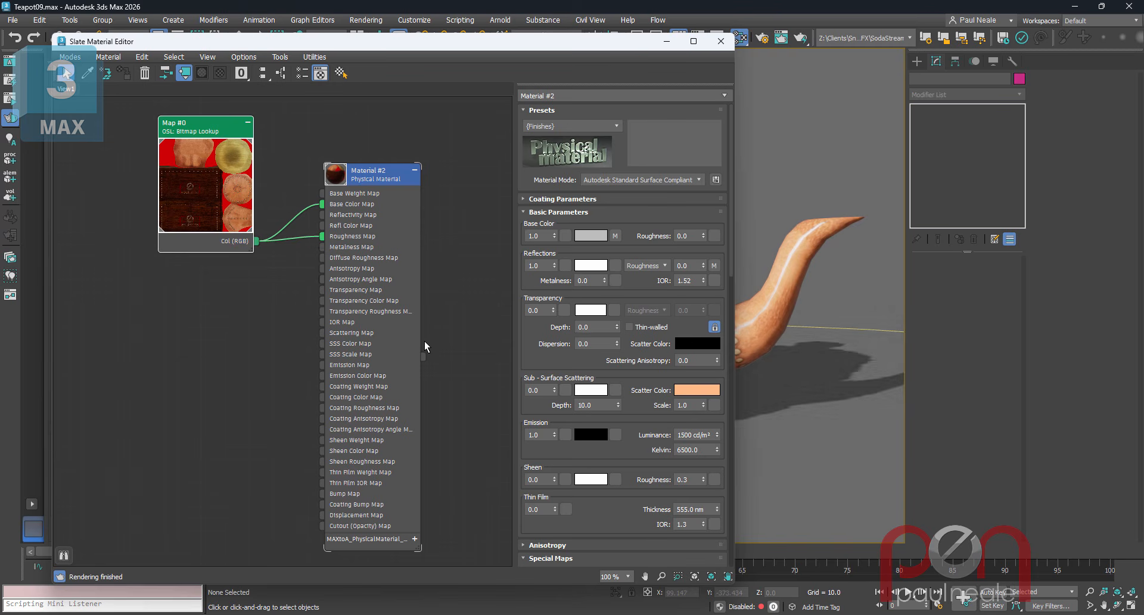
{"action": "left_click_drag", "start_coordinate": [270, 260], "coordinate": [345, 494]}
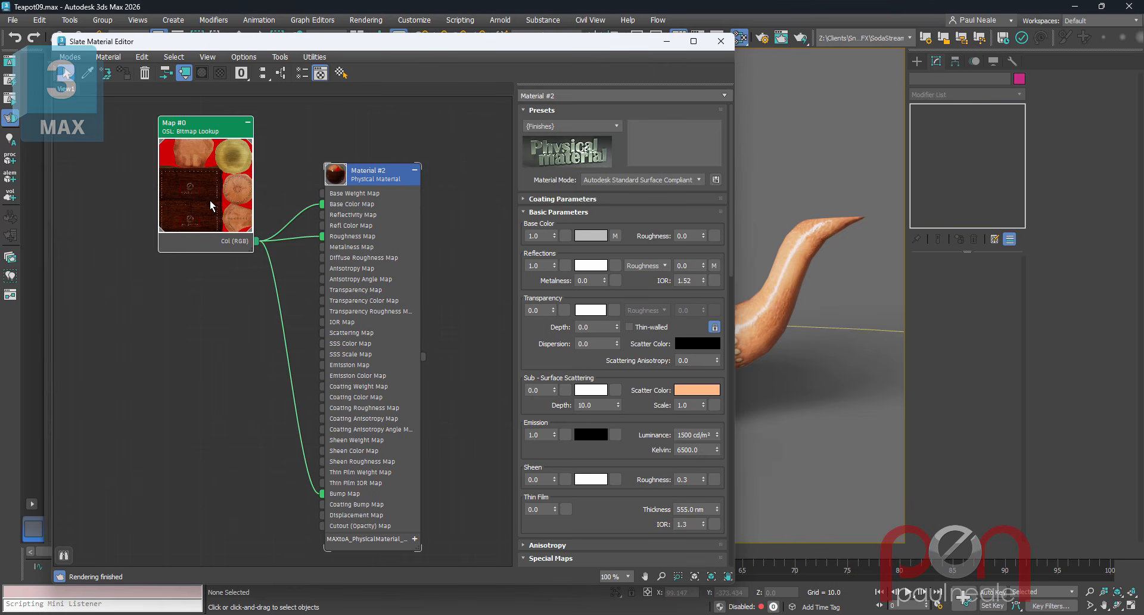
{"action": "left_click_drag", "start_coordinate": [755, 331], "coordinate": [804, 369]}
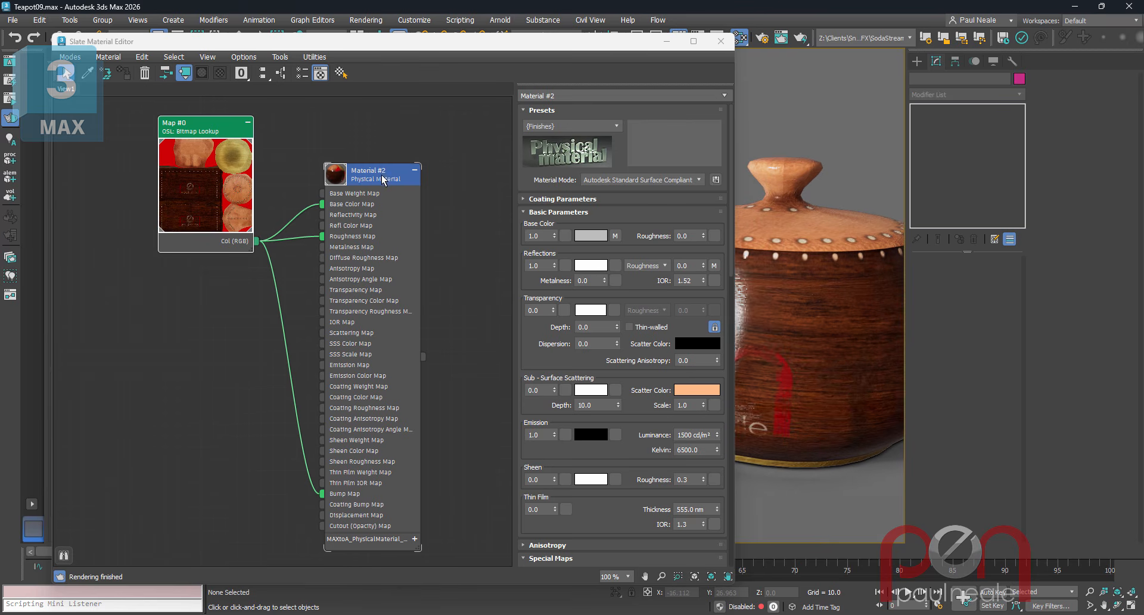
{"action": "left_click_drag", "start_coordinate": [819, 317], "coordinate": [807, 298]}
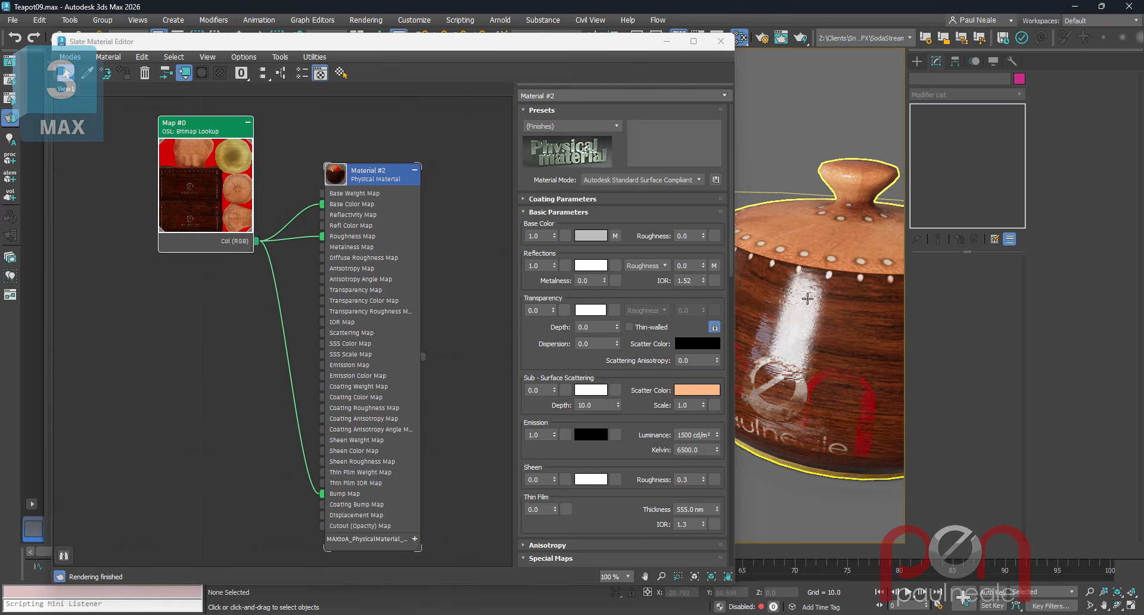
{"action": "left_click_drag", "start_coordinate": [834, 358], "coordinate": [590, 377]}
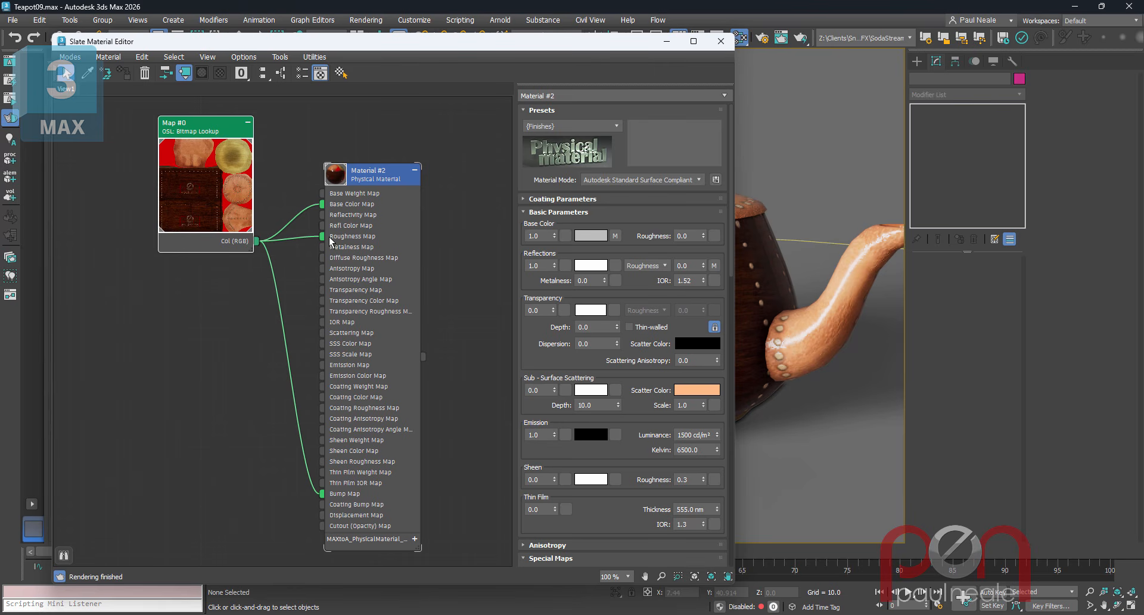
Disconnect the base color bitmap from the material's Roughness Map and Bump Map inputs.
{"action": "left_click_drag", "start_coordinate": [329, 237], "coordinate": [319, 238]}
{"action": "left_click_drag", "start_coordinate": [322, 496], "coordinate": [282, 479]}
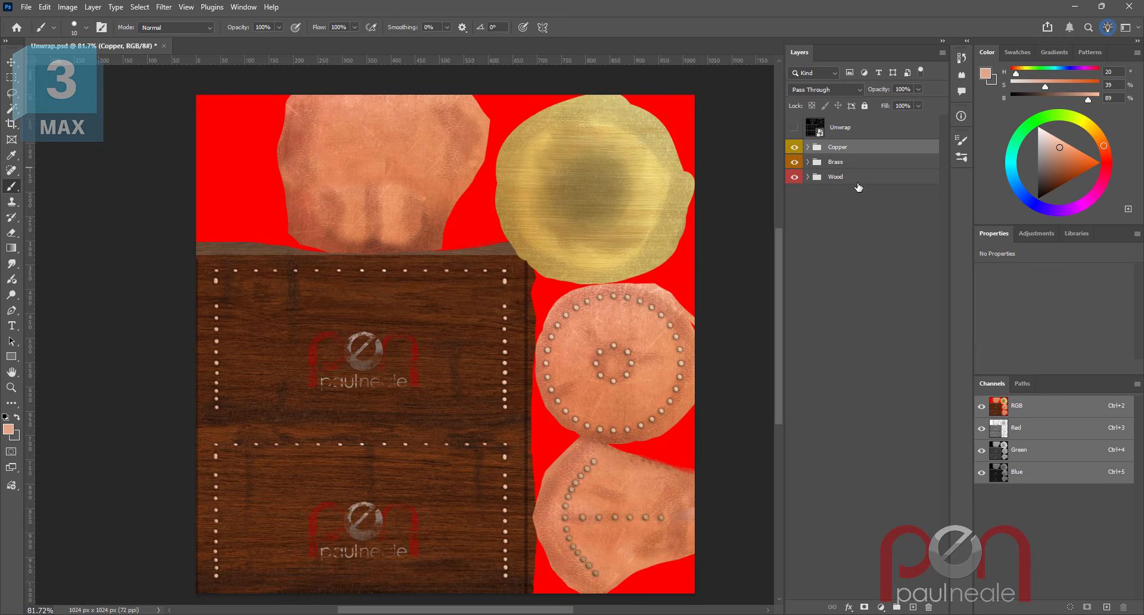
In Photoshop, put the Copper, Brass and Wood groups into a new group named BaseColour.
{"action": "left_click", "coordinate": [856, 177], "text": "shift"}
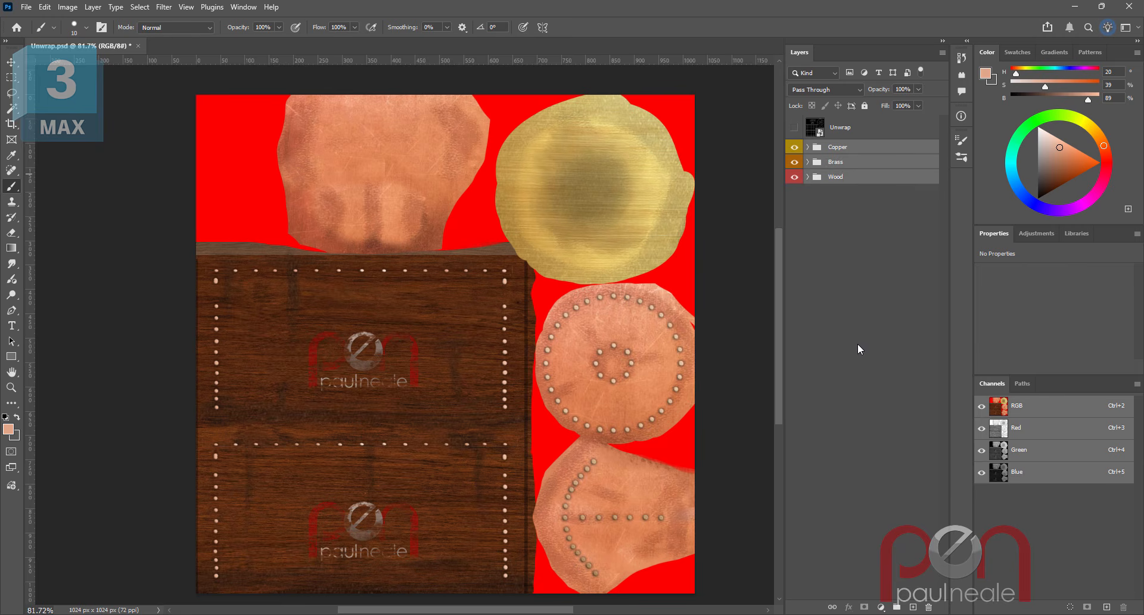
{"action": "left_click", "coordinate": [897, 607]}
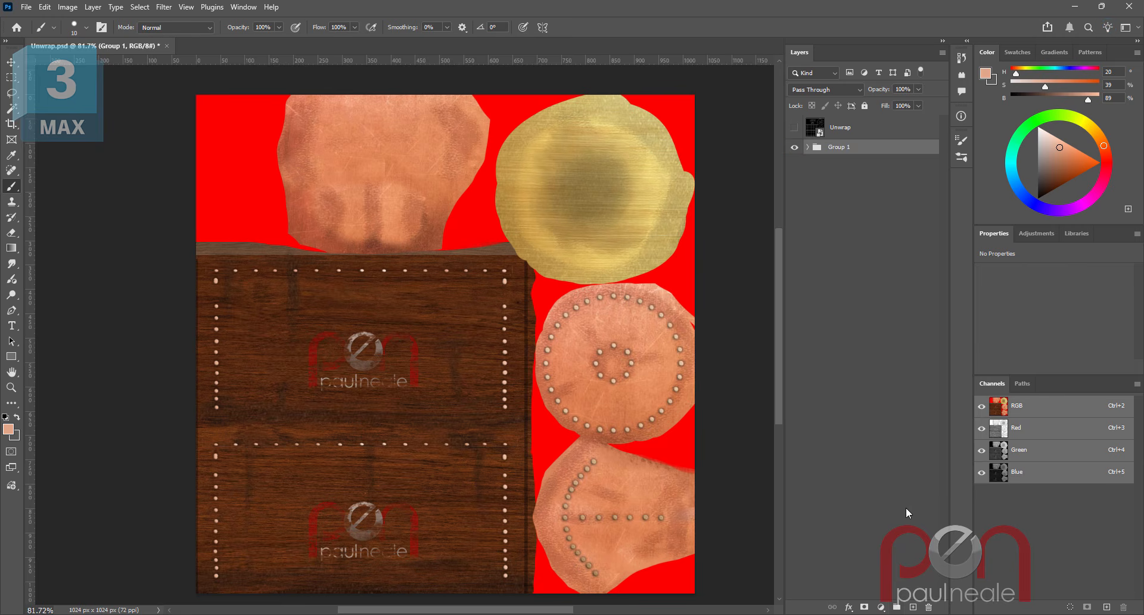
{"action": "double_click", "coordinate": [849, 148]}
{"action": "type", "text": "BaseColour"}
{"action": "key", "text": "Return"}
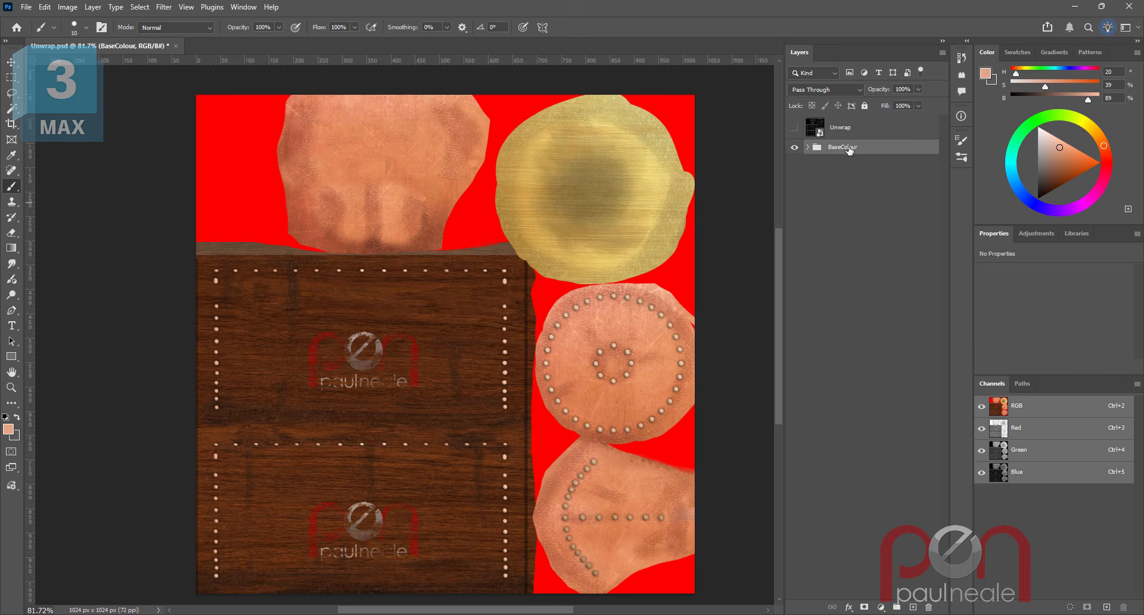
Give the BaseColour group a Magenta color label.
{"action": "right_click", "coordinate": [852, 153]}
{"action": "mouse_move", "coordinate": [891, 477]}
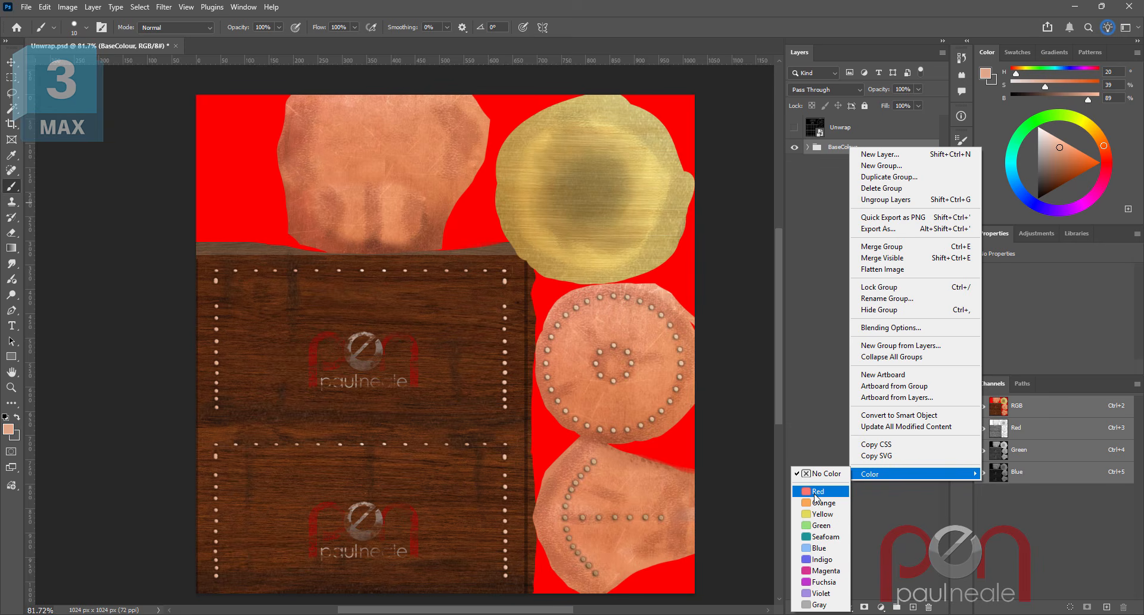
{"action": "left_click", "coordinate": [822, 571]}
{"action": "left_click", "coordinate": [833, 316]}
Expand the BaseColour group and give its nested Copper group a Red color label.
{"action": "left_click", "coordinate": [809, 147]}
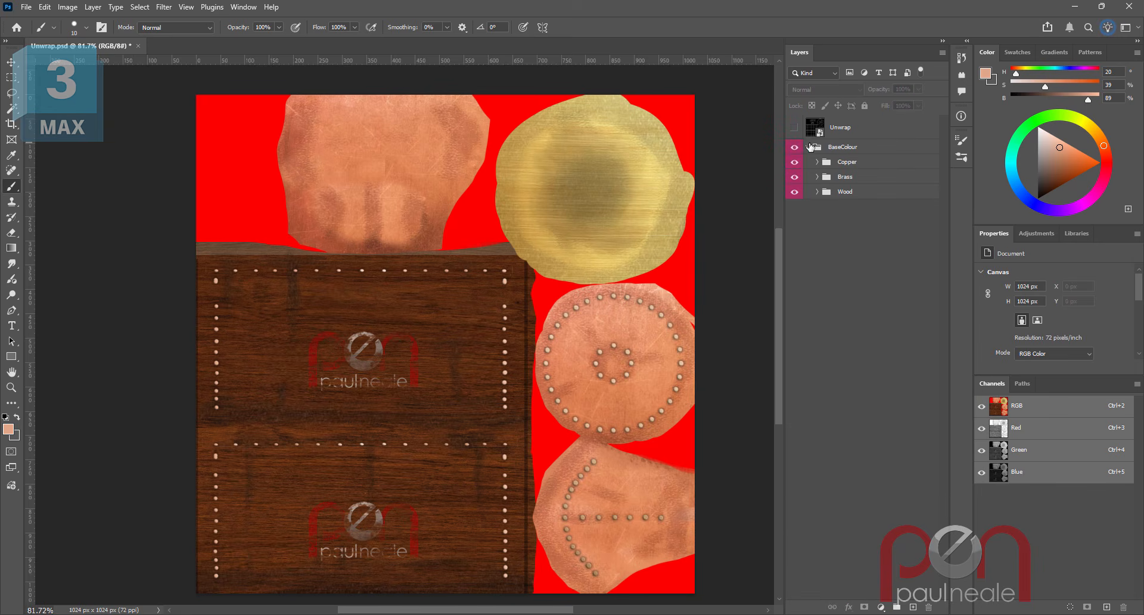
{"action": "left_click", "coordinate": [817, 162]}
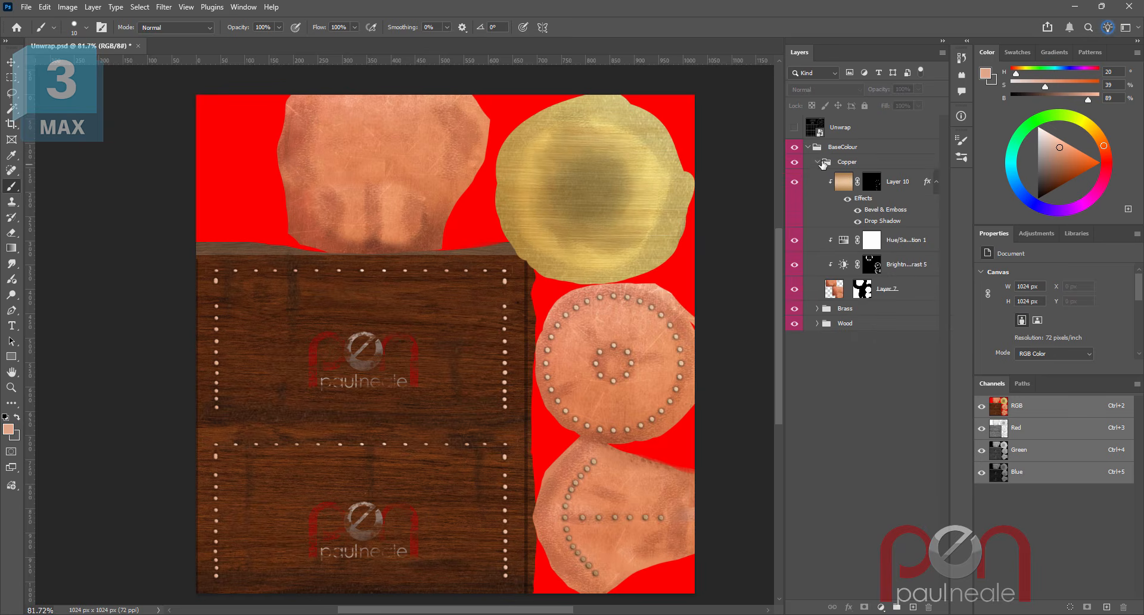
{"action": "left_click", "coordinate": [858, 165]}
{"action": "right_click", "coordinate": [859, 164]}
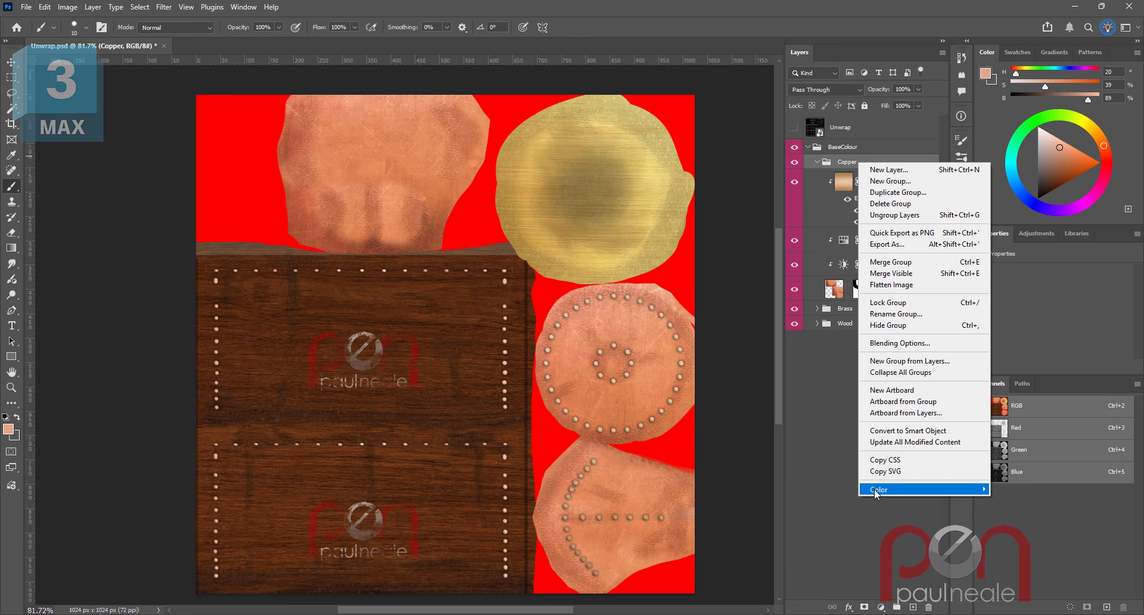
{"action": "mouse_move", "coordinate": [982, 495]}
{"action": "left_click", "coordinate": [833, 507]}
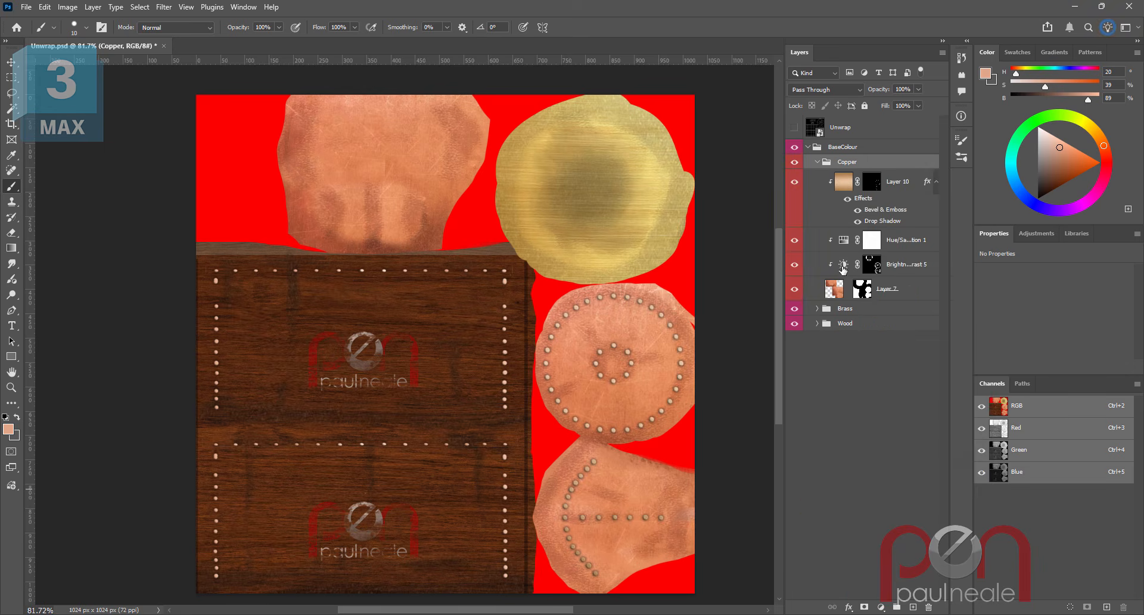
Label the nested Brass group Orange and the Wood group Yellow, and collapse the BaseColour group.
{"action": "right_click", "coordinate": [862, 309]}
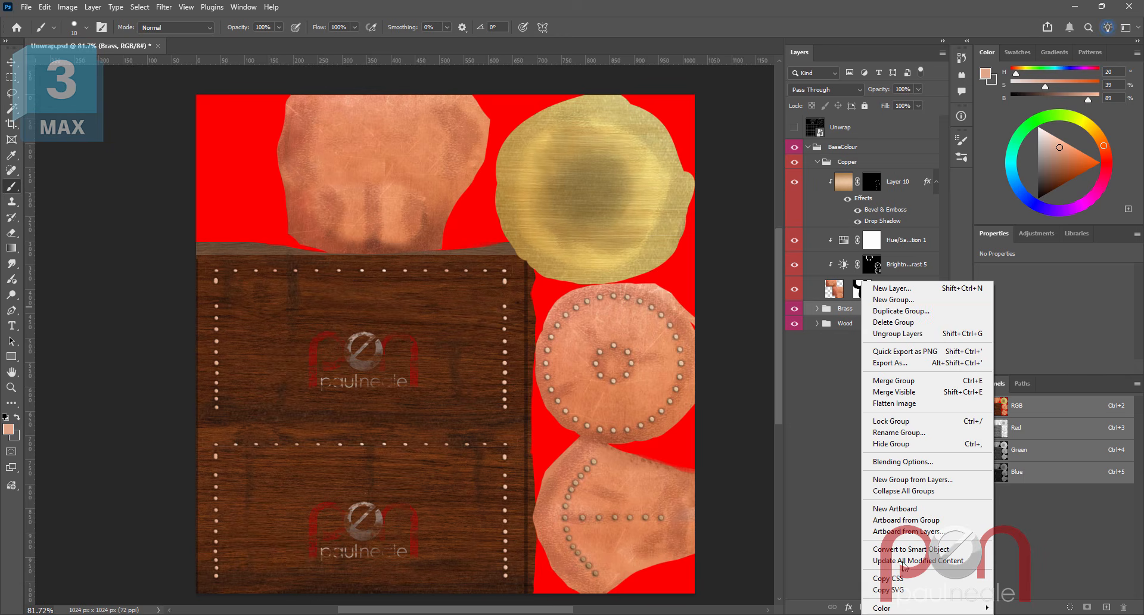
{"action": "mouse_move", "coordinate": [894, 608]}
{"action": "left_click", "coordinate": [826, 508]}
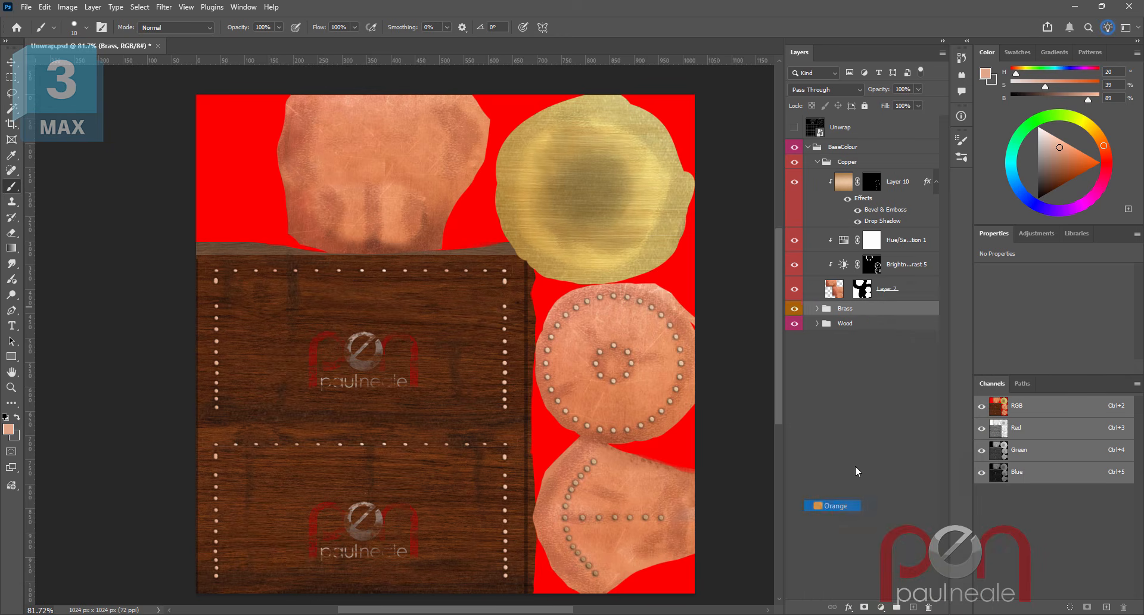
{"action": "right_click", "coordinate": [846, 323]}
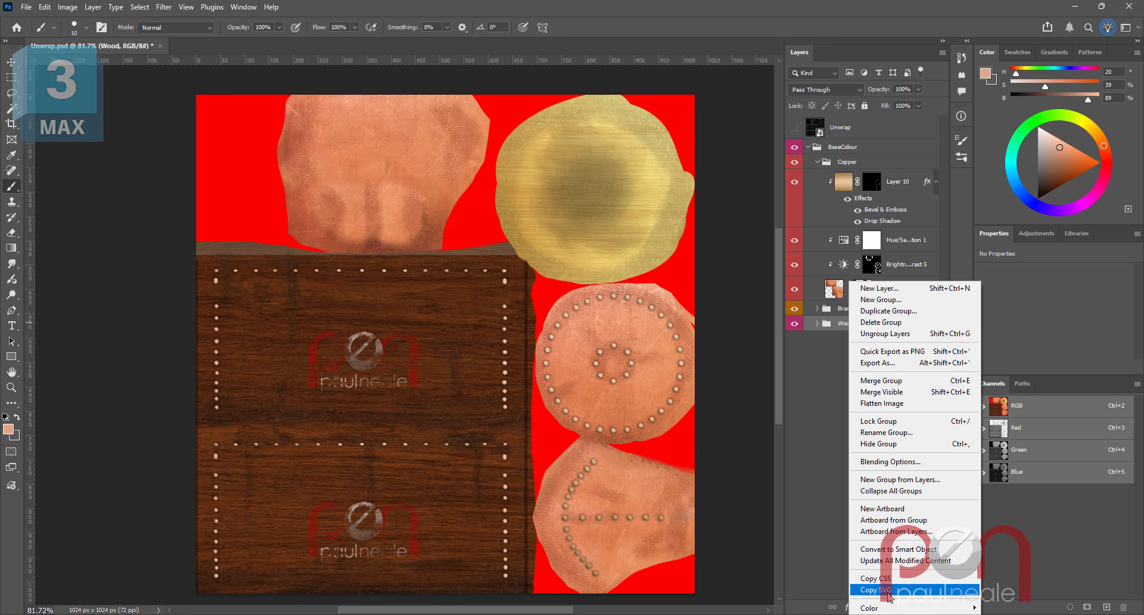
{"action": "mouse_move", "coordinate": [882, 608]}
{"action": "left_click", "coordinate": [818, 517]}
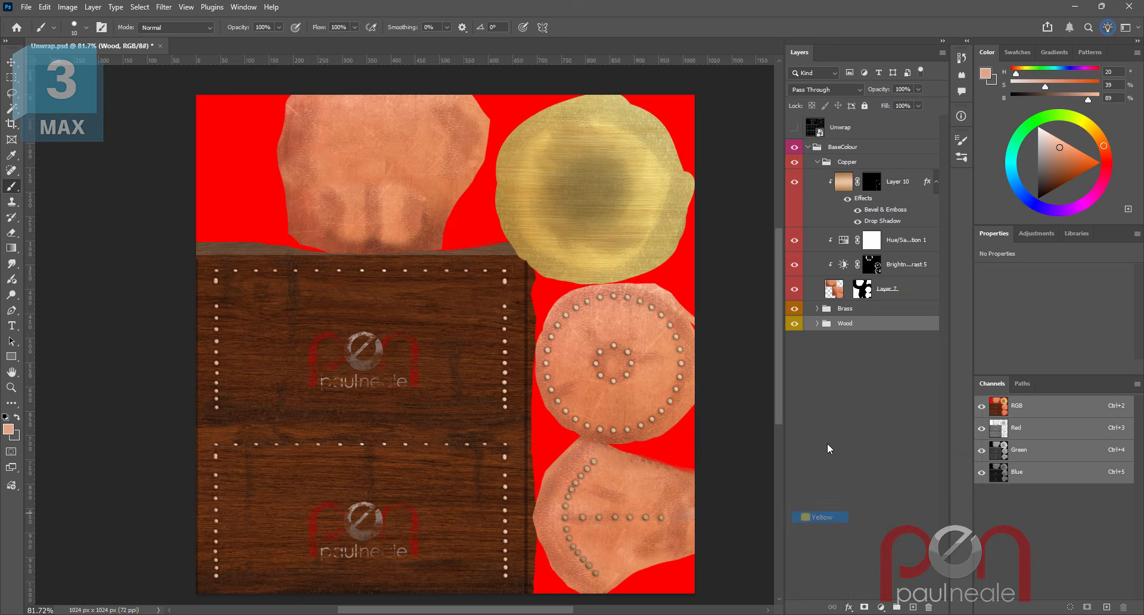
{"action": "left_click", "coordinate": [830, 446]}
{"action": "left_click", "coordinate": [808, 147]}
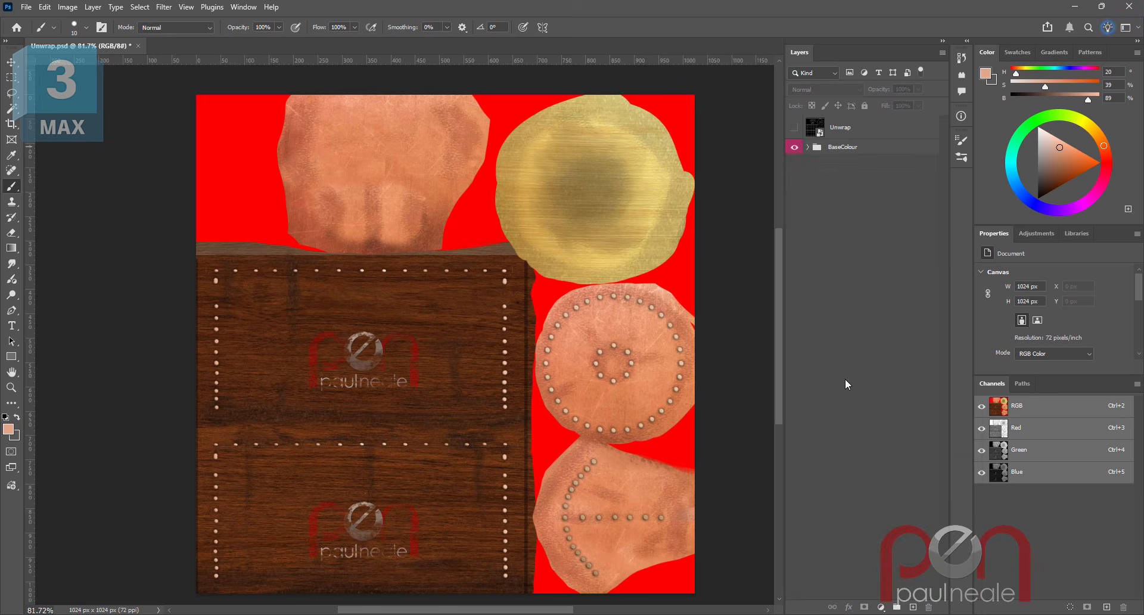
Duplicate the BaseColour group, hide the original, and rename the copy Roughness.
{"action": "left_click", "coordinate": [845, 149]}
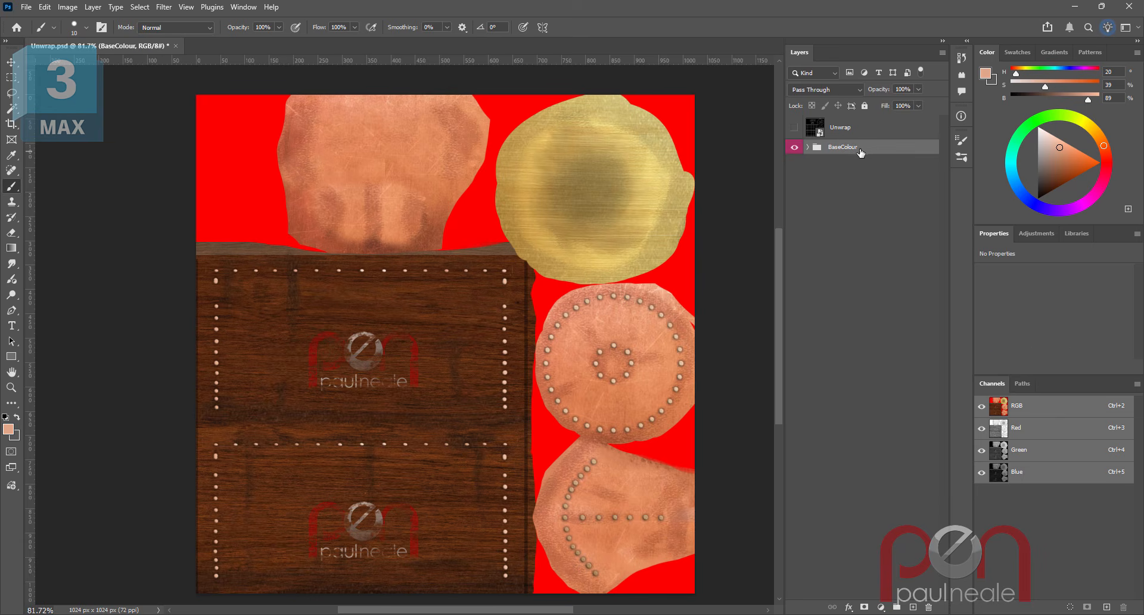
{"action": "key", "text": "ctrl+j"}
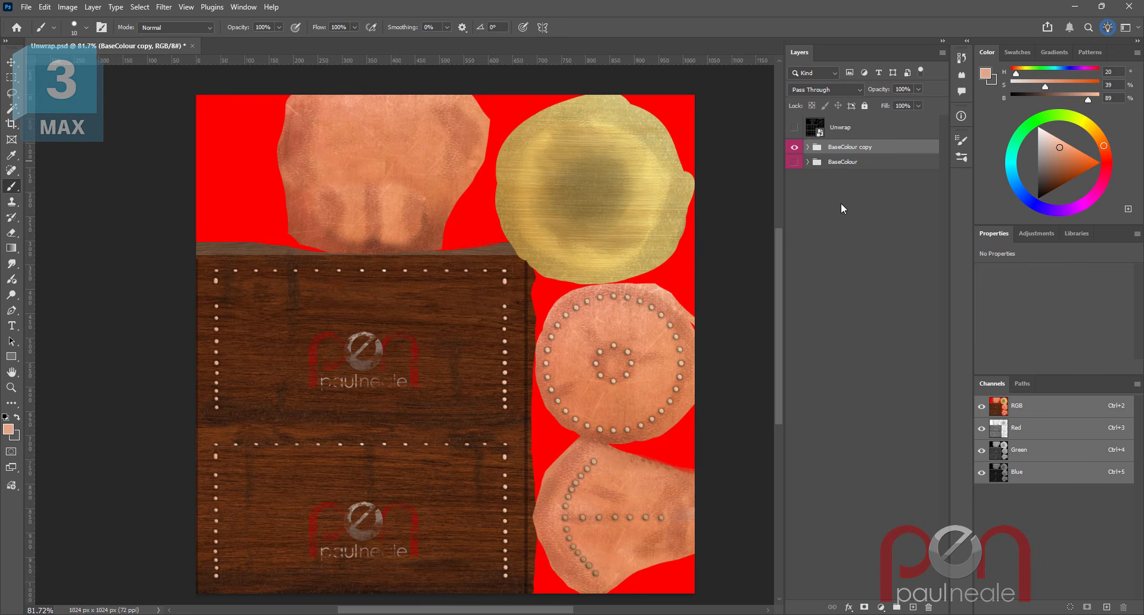
{"action": "double_click", "coordinate": [865, 147]}
{"action": "type", "text": "Roughness"}
{"action": "key", "text": "Return"}
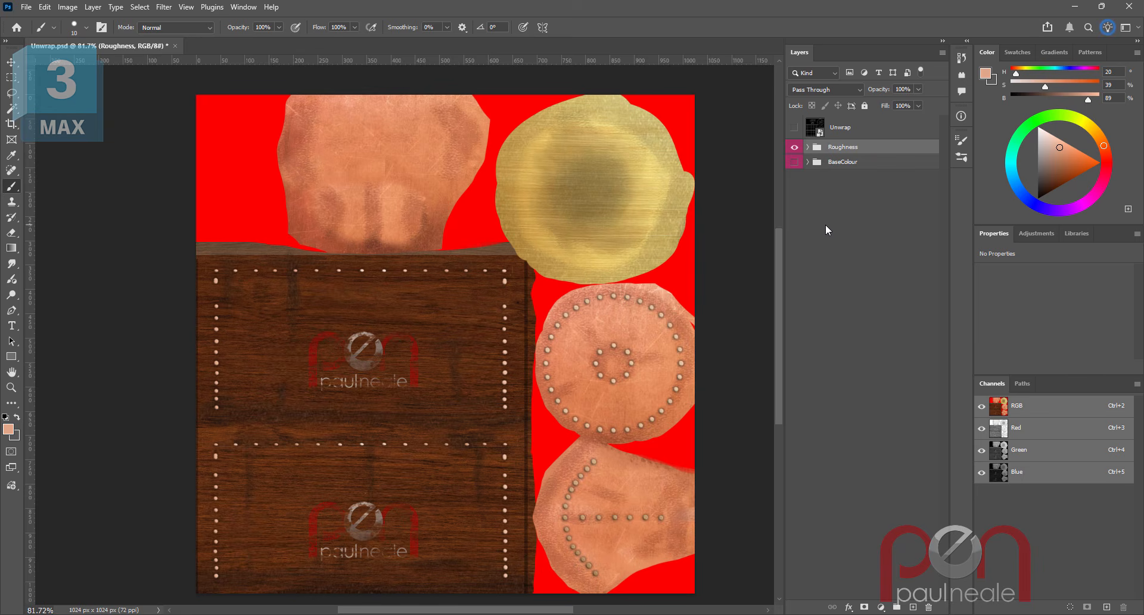
Add Black & White and Invert adjustment layers above the Copper group, directly inside the Roughness group, with Invert on top.
{"action": "left_click", "coordinate": [810, 147]}
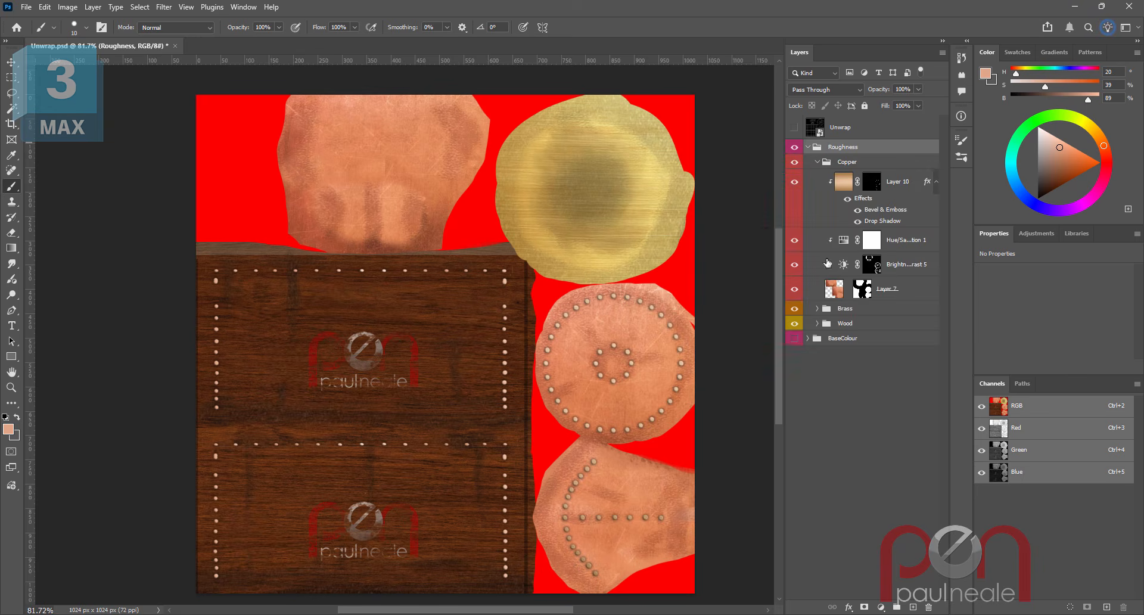
{"action": "left_click", "coordinate": [872, 162]}
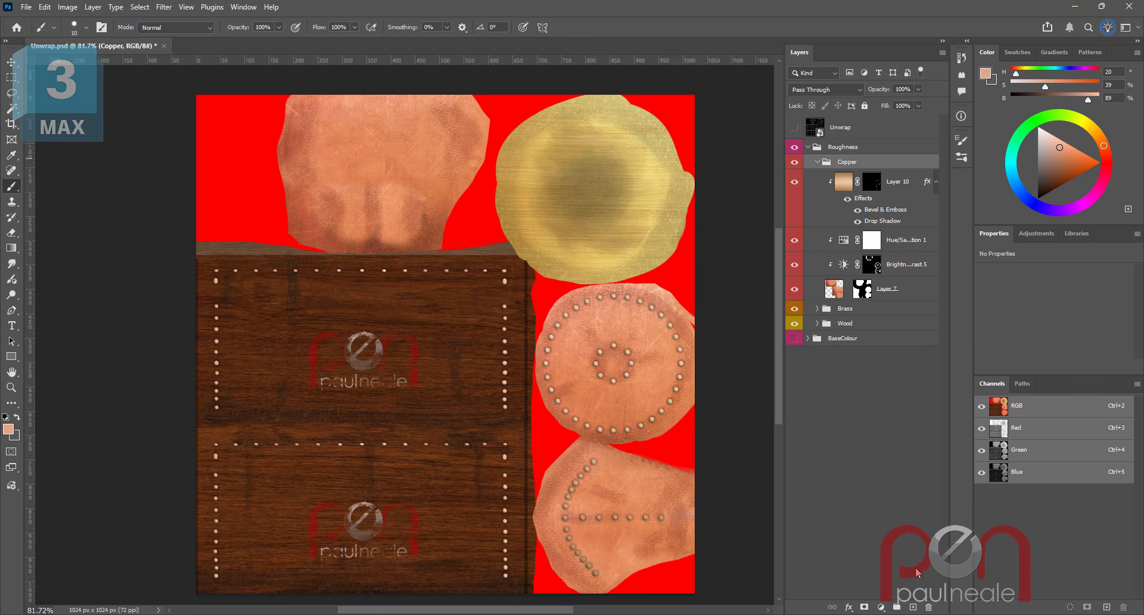
{"action": "left_click", "coordinate": [881, 607]}
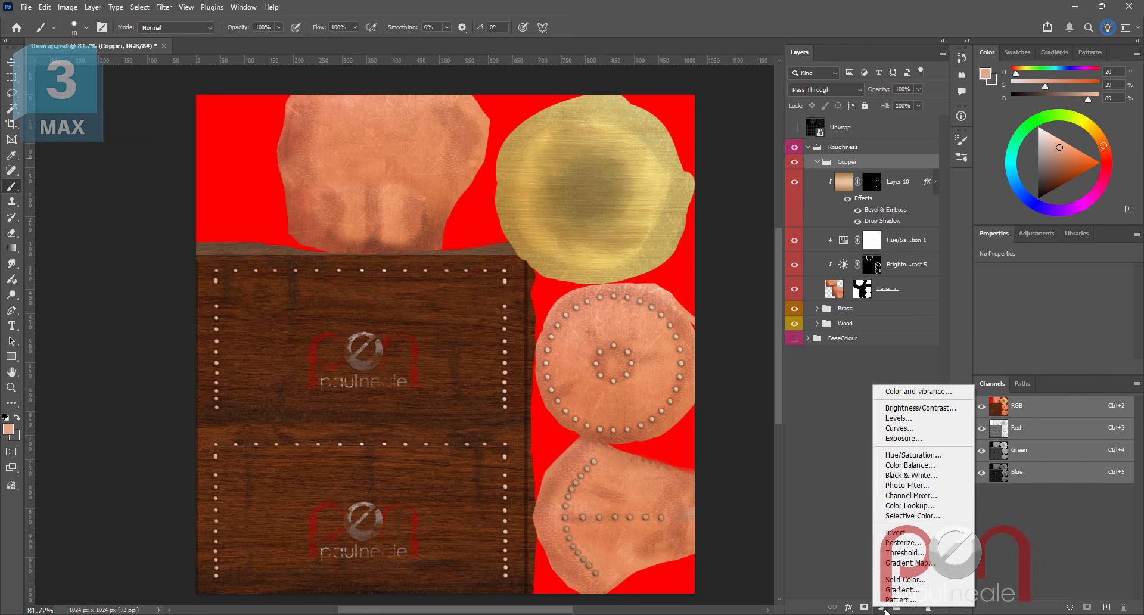
{"action": "left_click", "coordinate": [936, 476]}
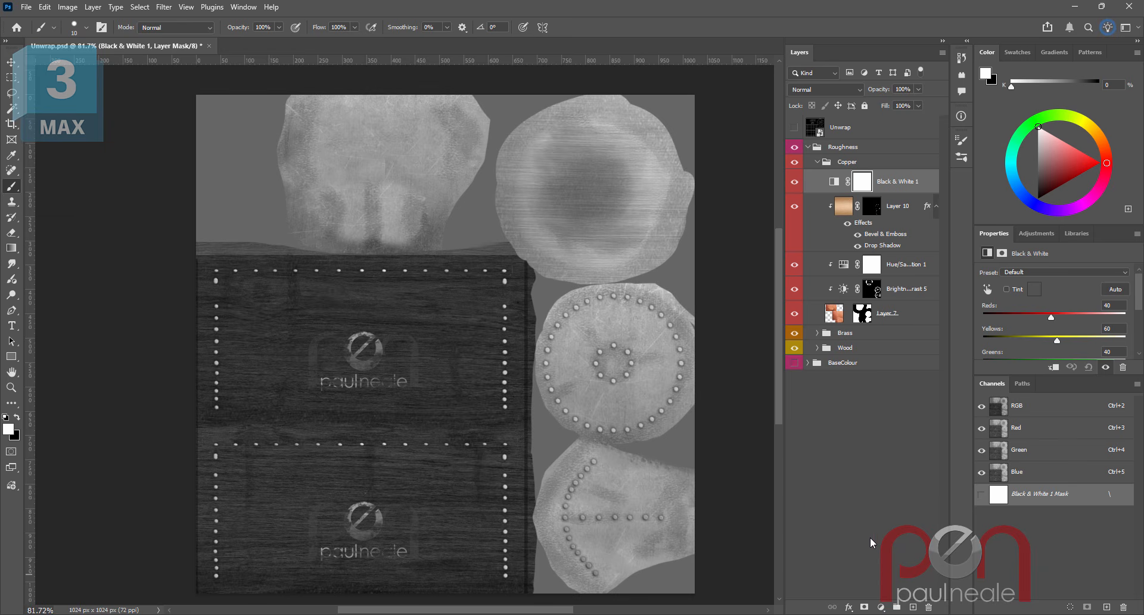
{"action": "left_click_drag", "start_coordinate": [887, 183], "coordinate": [883, 155]}
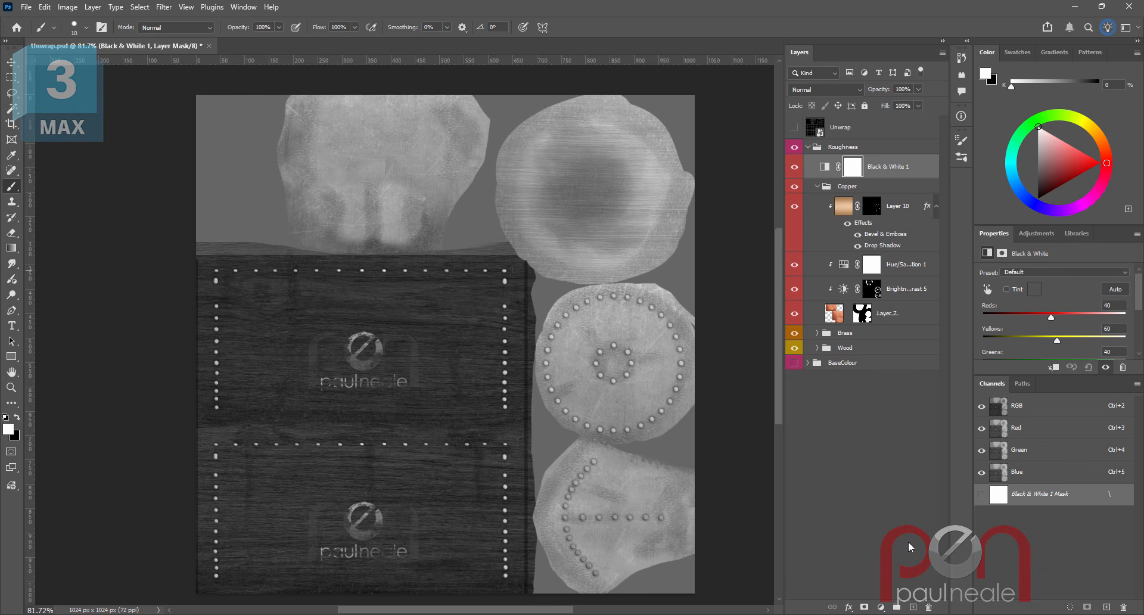
{"action": "left_click", "coordinate": [882, 606]}
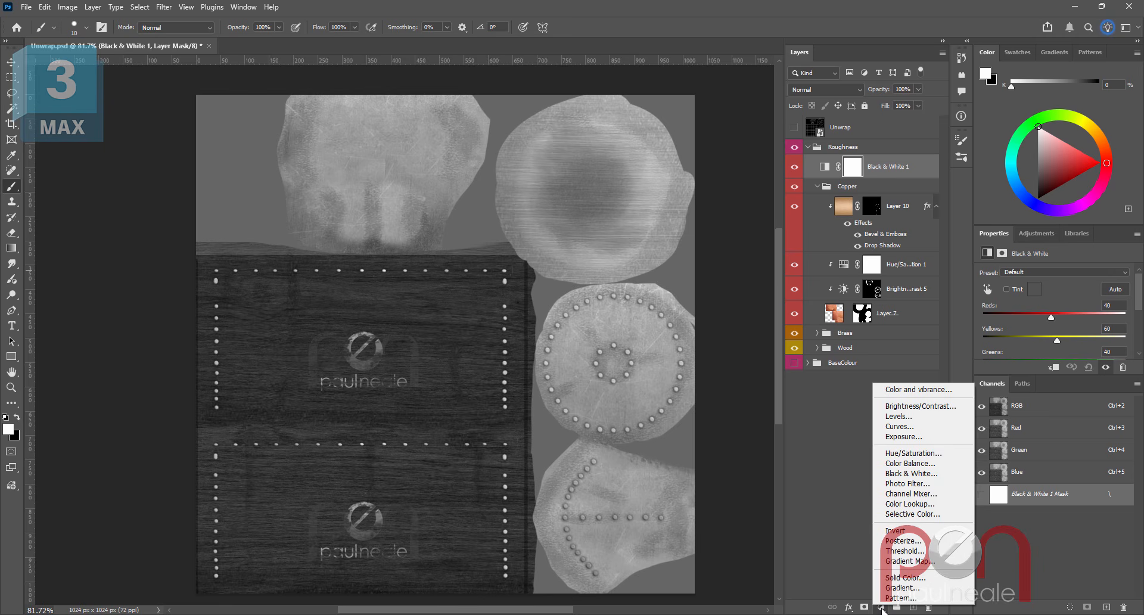
{"action": "left_click", "coordinate": [905, 530]}
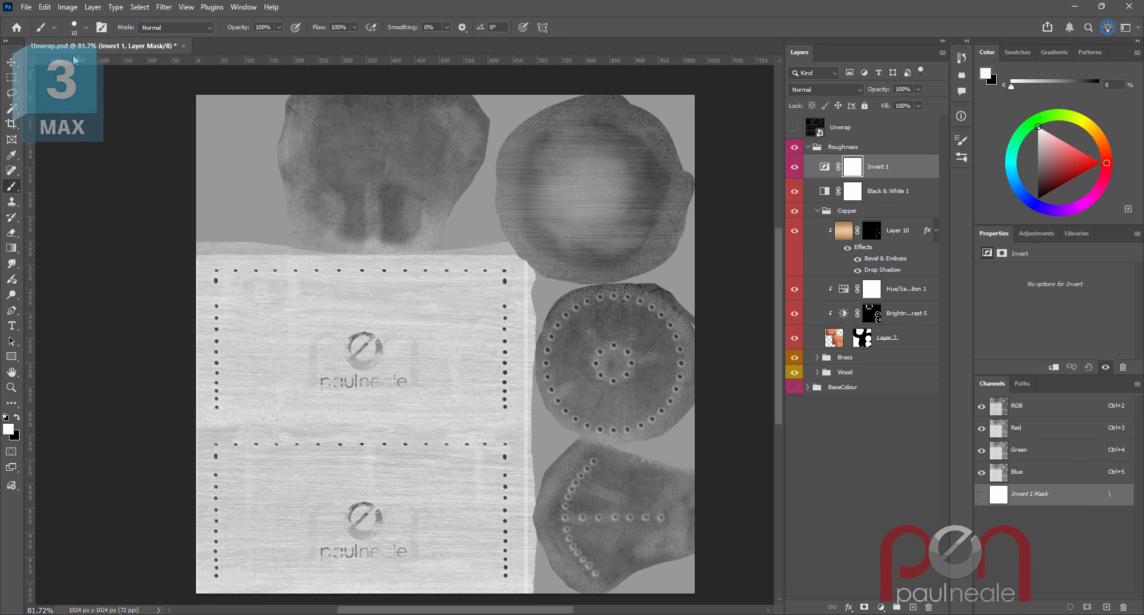
Export the grayscale roughness texture as Teapot_R.png to the TeapotUnwrap folder, over the existing file.
{"action": "left_click", "coordinate": [27, 7]}
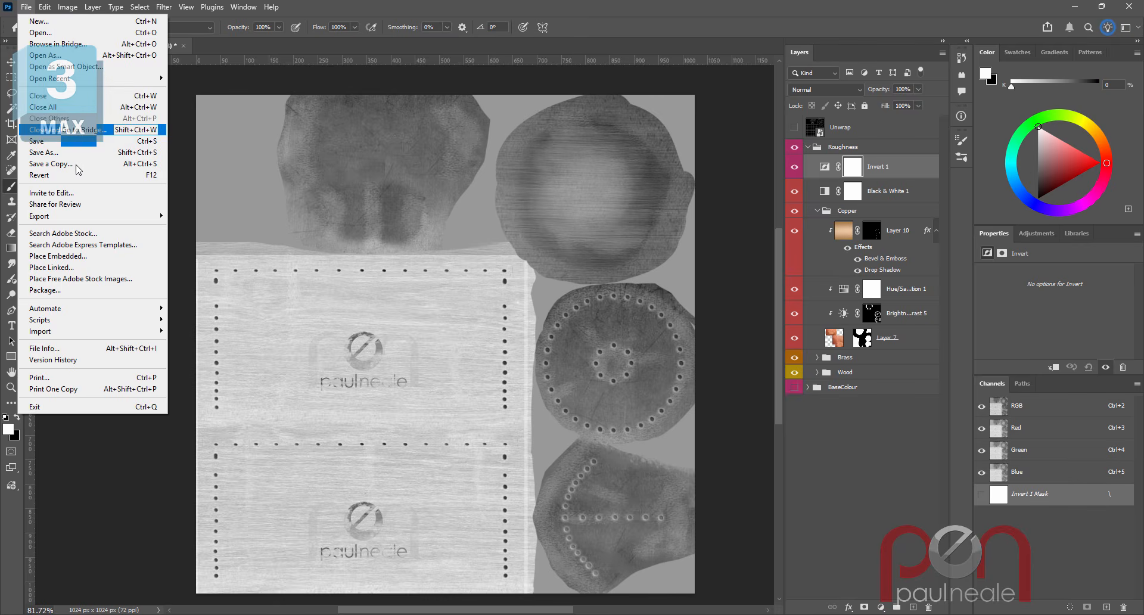
{"action": "mouse_move", "coordinate": [79, 218]}
{"action": "left_click", "coordinate": [224, 220]}
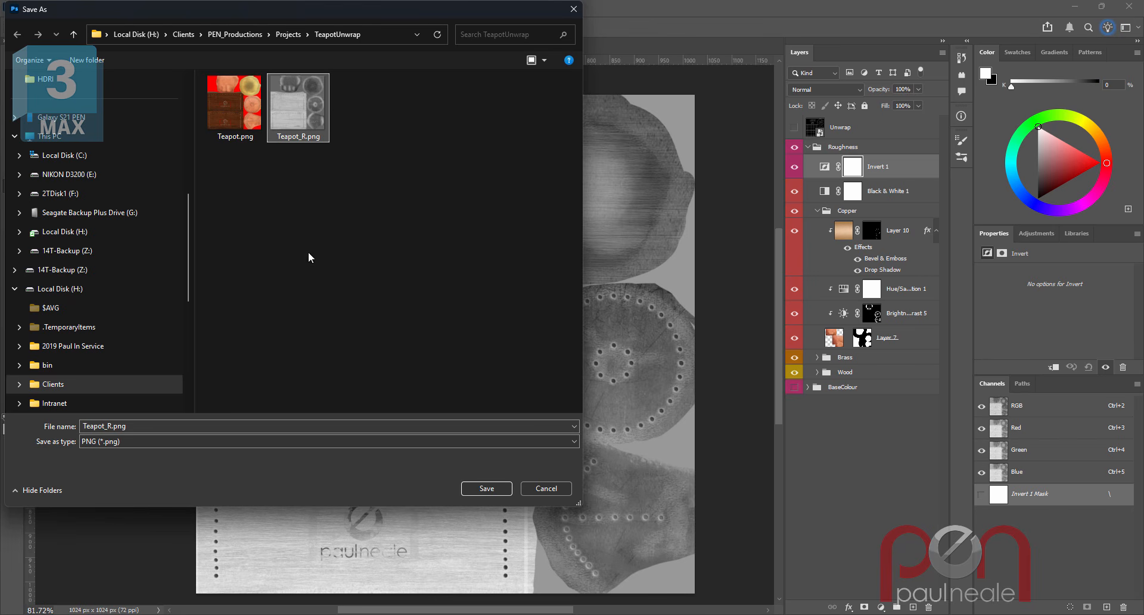
{"action": "left_click", "coordinate": [487, 489]}
{"action": "left_click", "coordinate": [613, 318]}
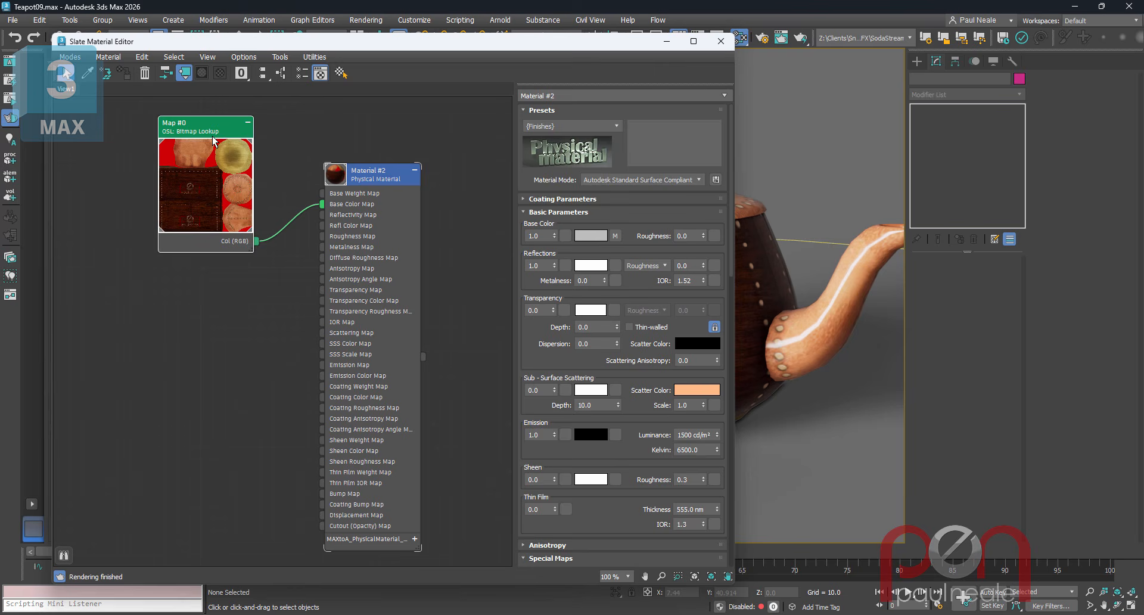
Duplicate the base color bitmap node, load Teapot_R.png into the copy, and connect its Col (RGB) output to the material's Roughness Map.
{"action": "left_click_drag", "start_coordinate": [214, 141], "coordinate": [208, 328], "text": "shift"}
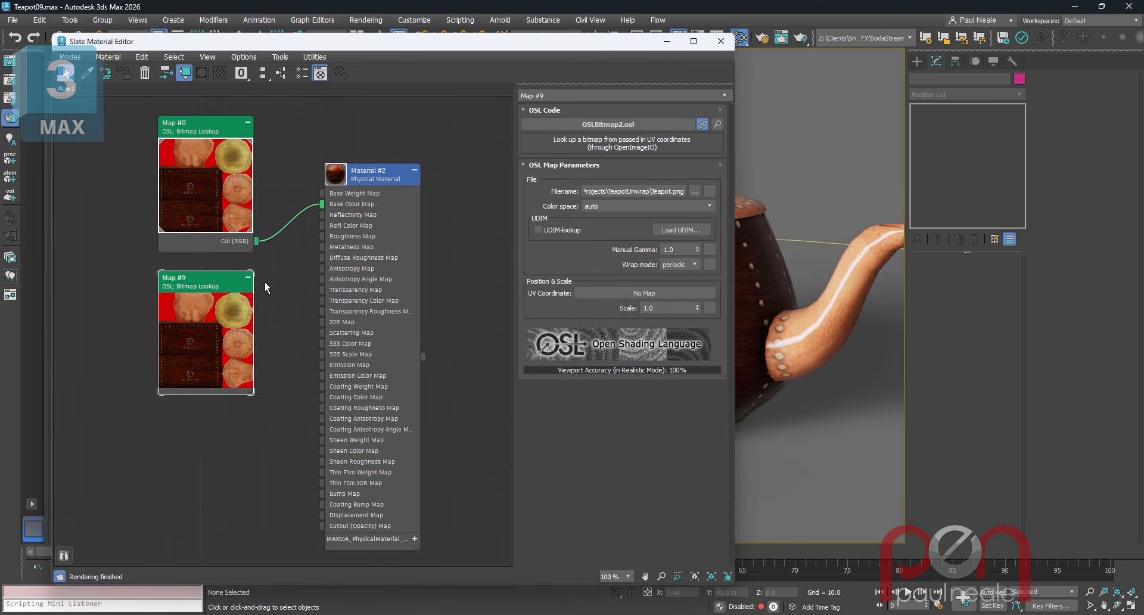
{"action": "left_click", "coordinate": [694, 191]}
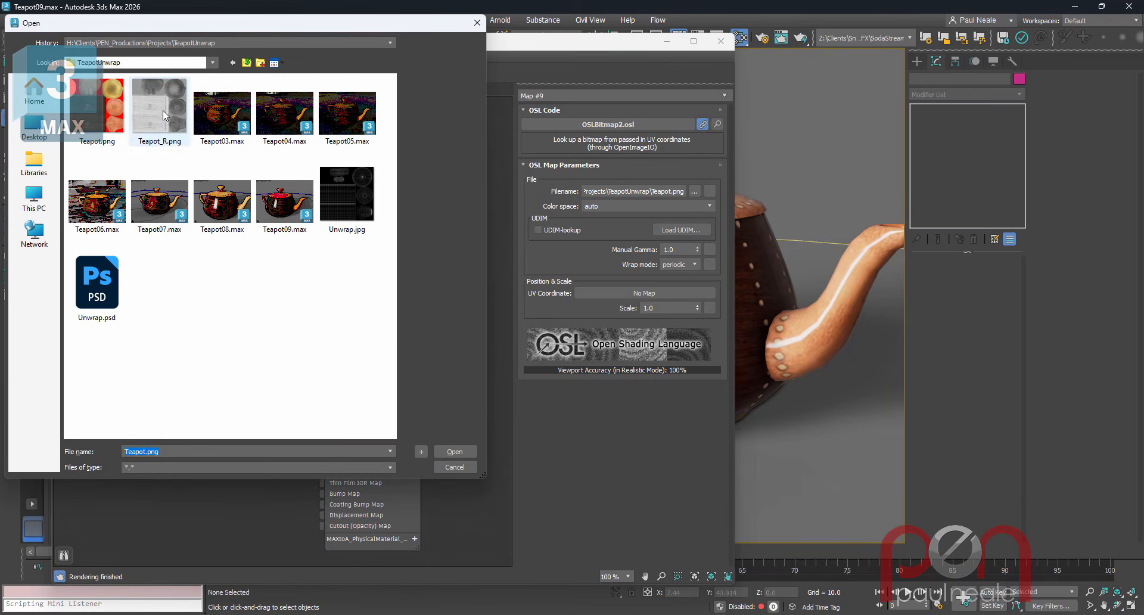
{"action": "double_click", "coordinate": [173, 126]}
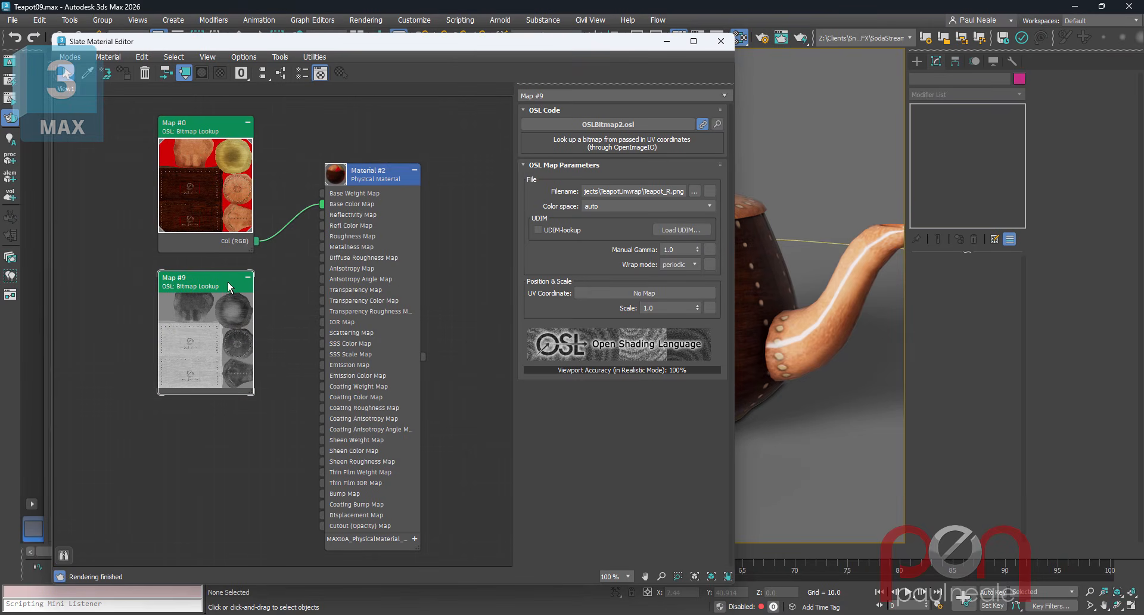
{"action": "right_click", "coordinate": [227, 282]}
{"action": "left_click", "coordinate": [263, 306]}
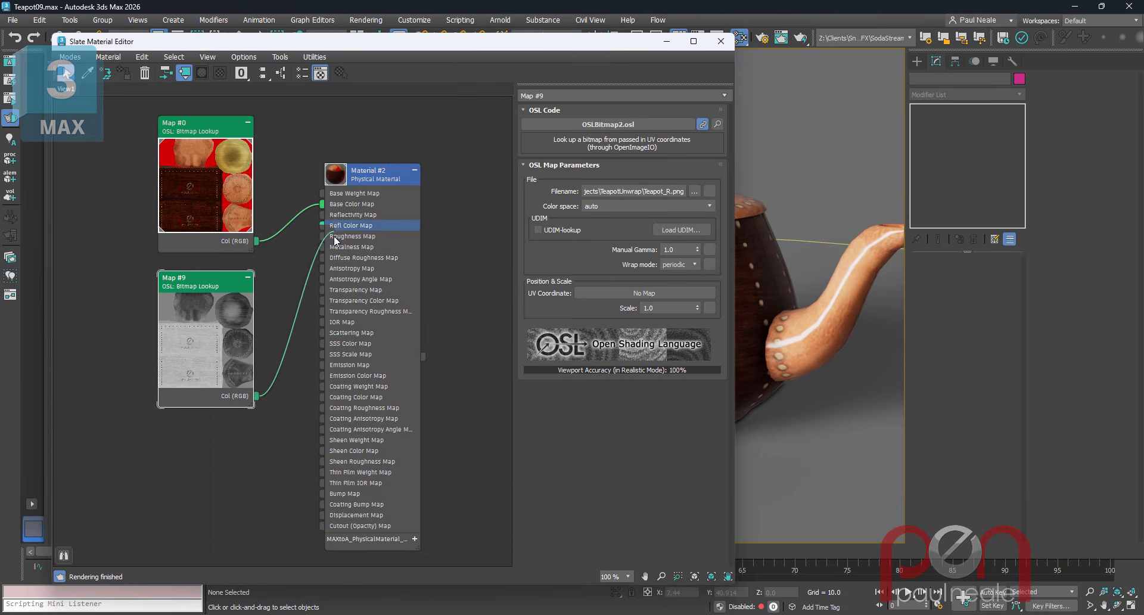
{"action": "left_click", "coordinate": [332, 236]}
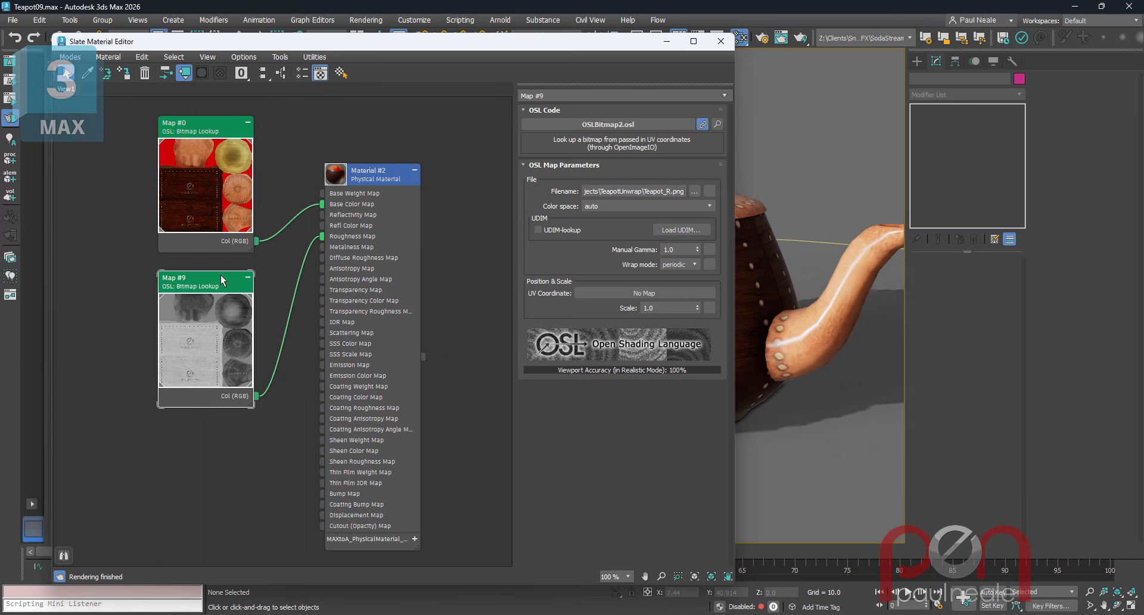
Toggle the display of unused slots on the roughness bitmap node and try collapsing the node.
{"action": "key", "text": "h"}
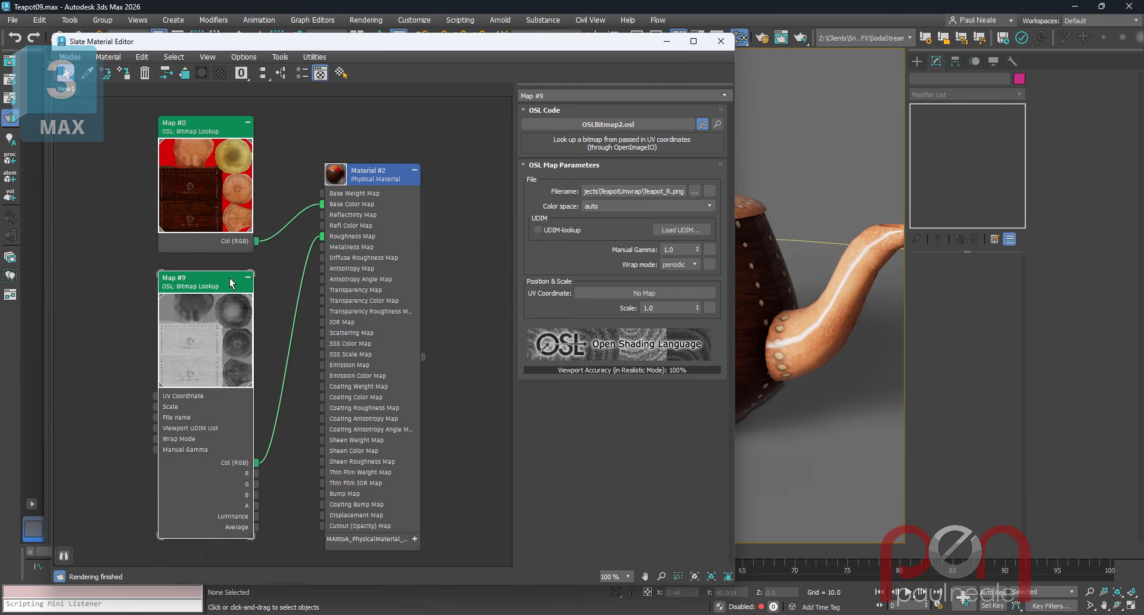
{"action": "key", "text": "h"}
{"action": "key", "text": "h"}
{"action": "key", "text": "h"}
{"action": "key", "text": "h"}
{"action": "key", "text": "h"}
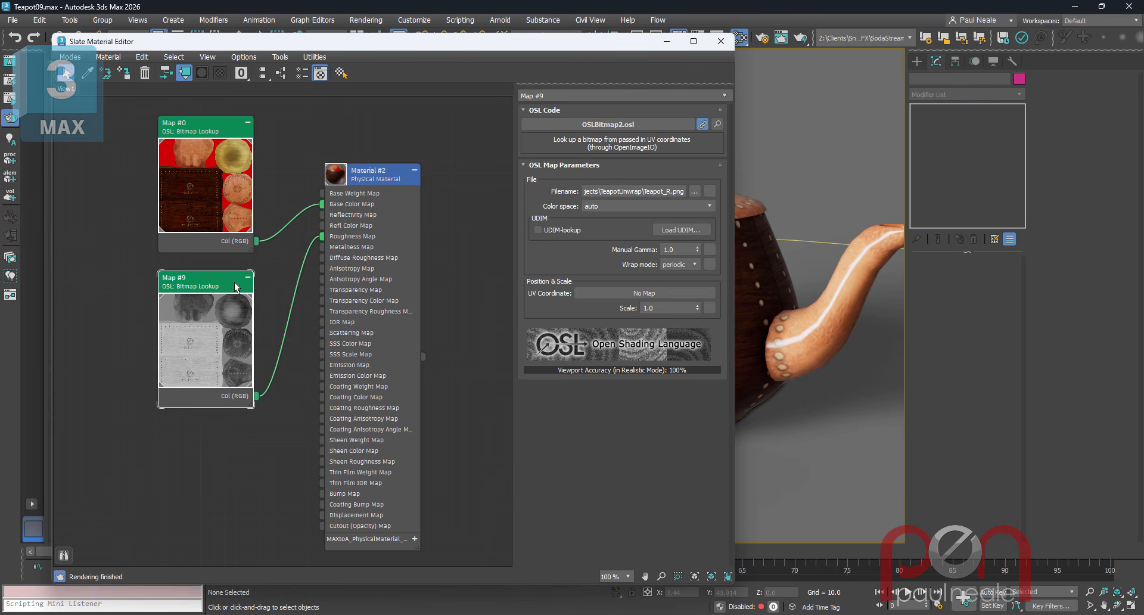
{"action": "left_click", "coordinate": [249, 278]}
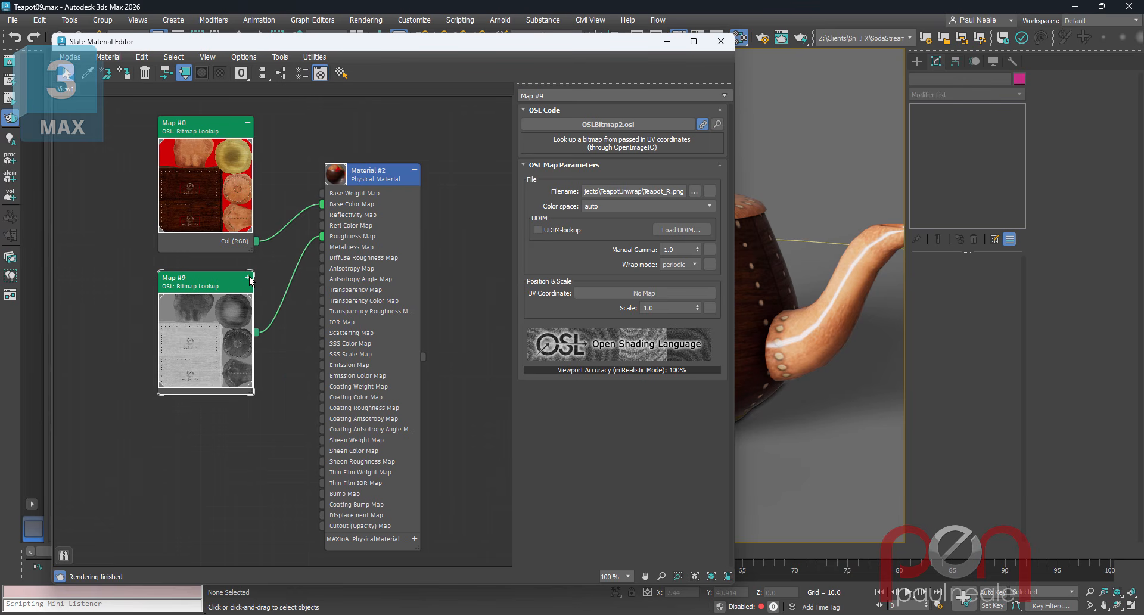
{"action": "key", "text": "h"}
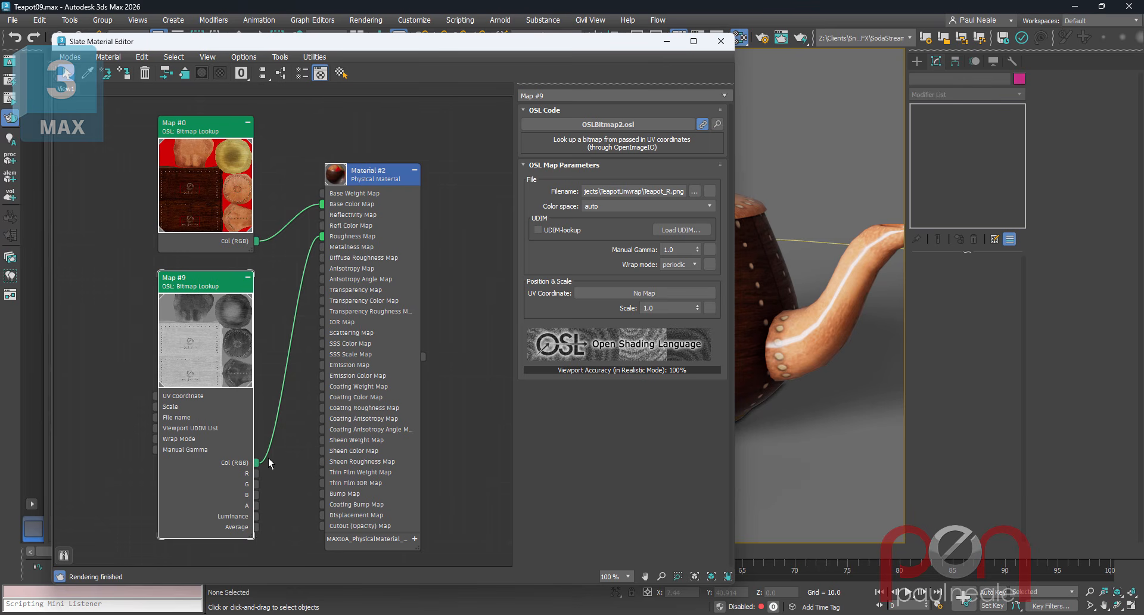
Examine the roughness bitmap node's lists of available outputs and inputs, and hide its unused slots again.
{"action": "right_click", "coordinate": [232, 287]}
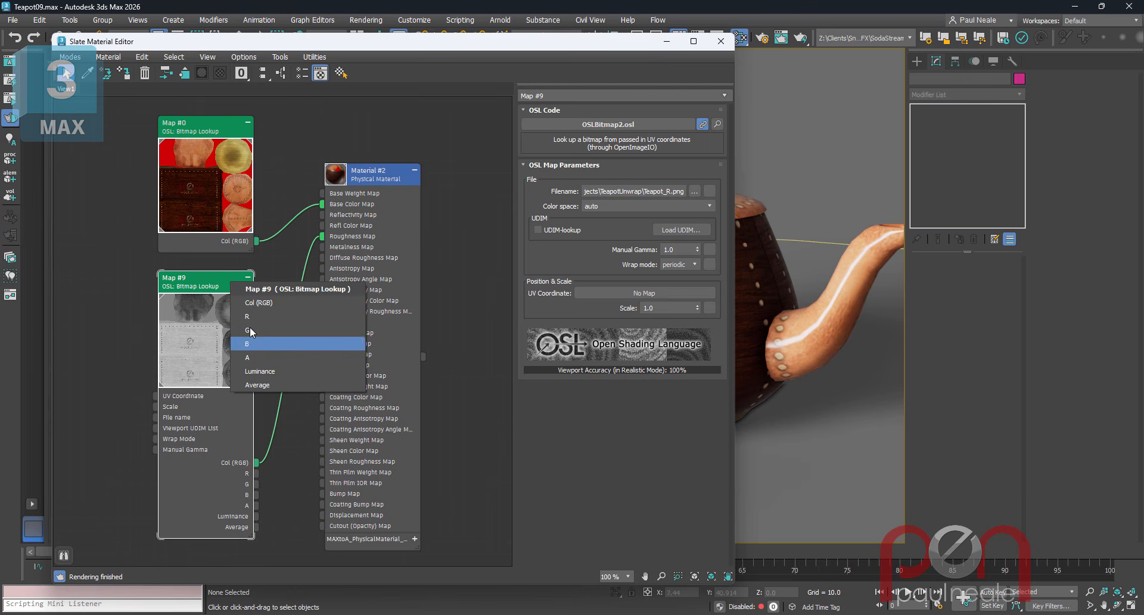
{"action": "left_click", "coordinate": [106, 346]}
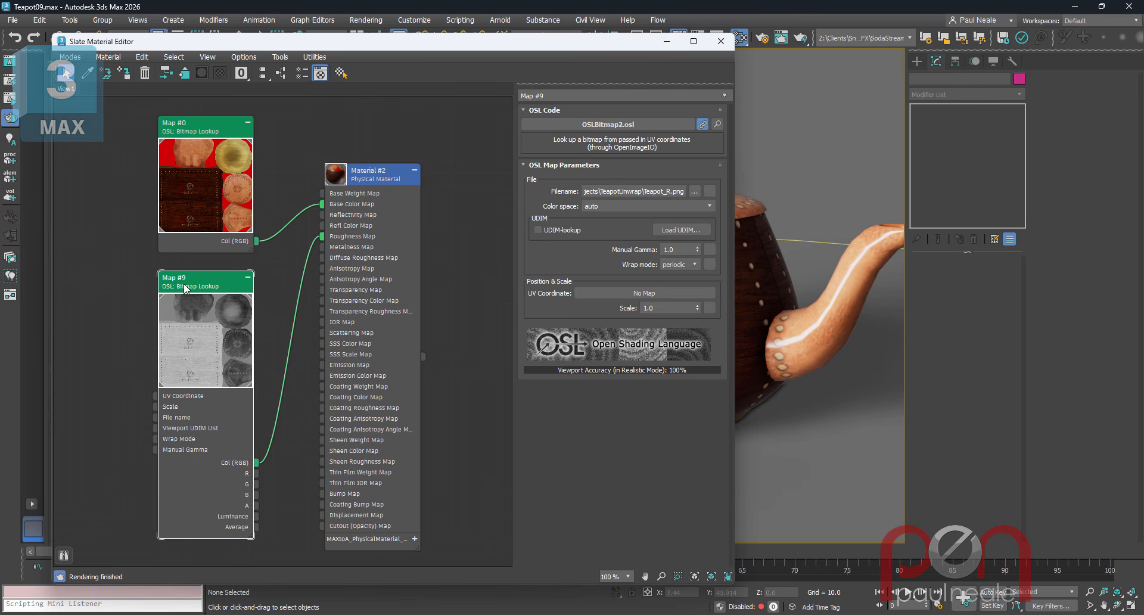
{"action": "right_click", "coordinate": [185, 288]}
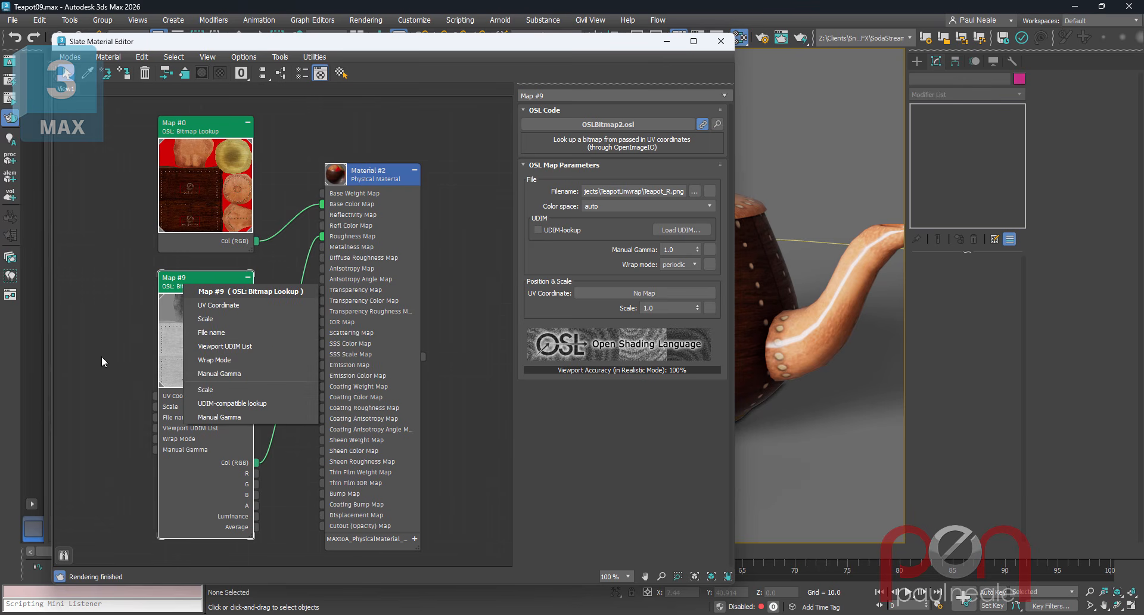
{"action": "left_click", "coordinate": [156, 361]}
{"action": "left_click", "coordinate": [226, 311]}
{"action": "key", "text": "h"}
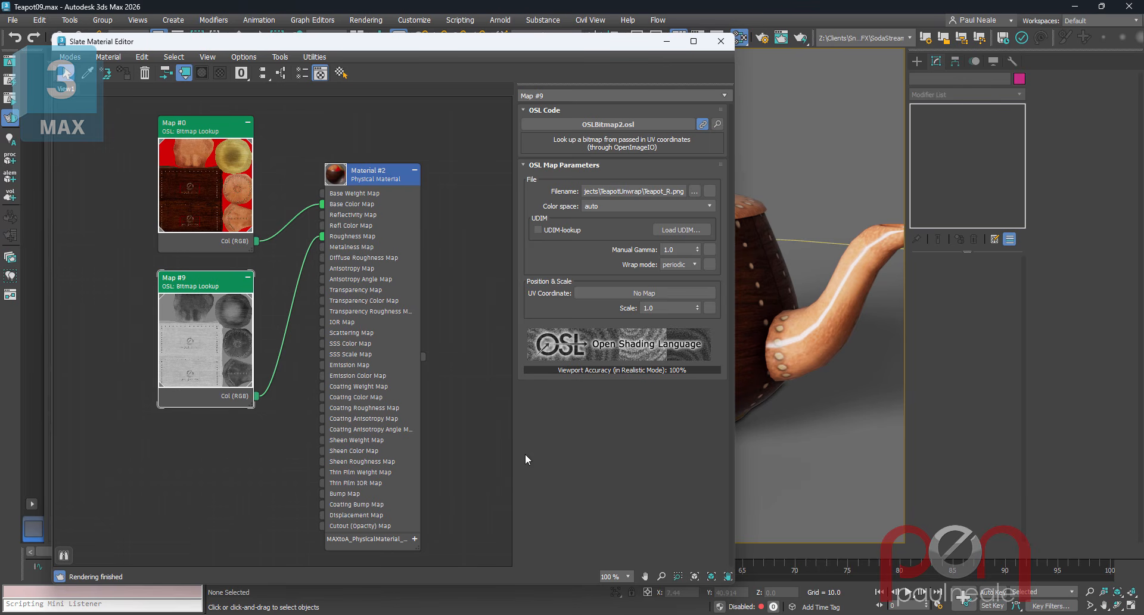
Inspect the roughness on the teapot from several angles and compare it with the grayscale texture in Photoshop.
{"action": "left_click", "coordinate": [485, 471]}
{"action": "key", "text": "m"}
{"action": "left_click_drag", "start_coordinate": [697, 361], "coordinate": [623, 332]}
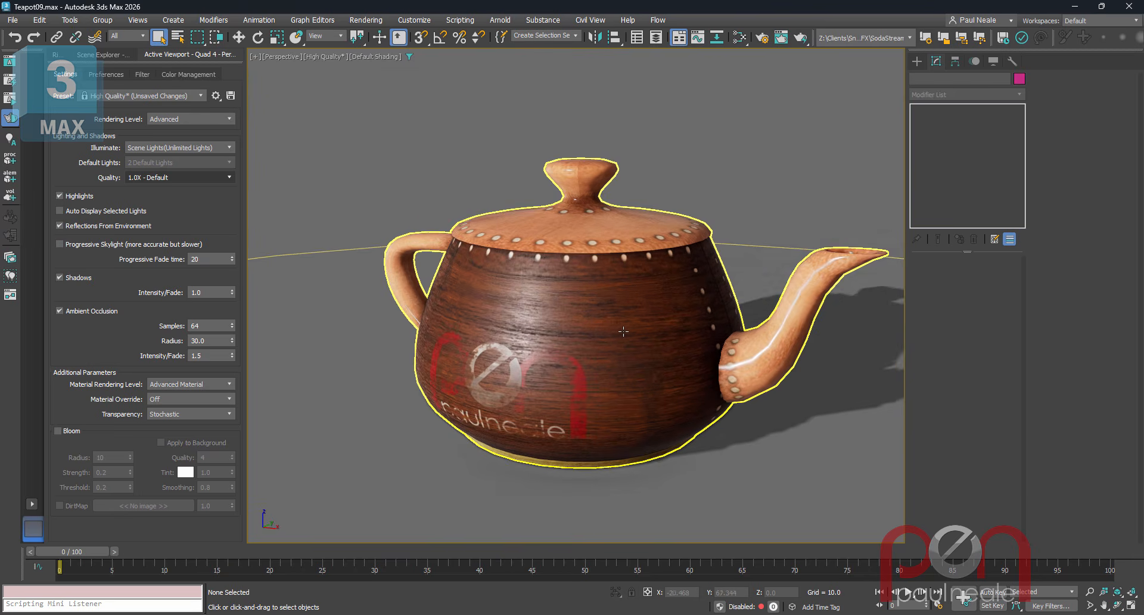
{"action": "left_click_drag", "start_coordinate": [609, 378], "coordinate": [621, 356]}
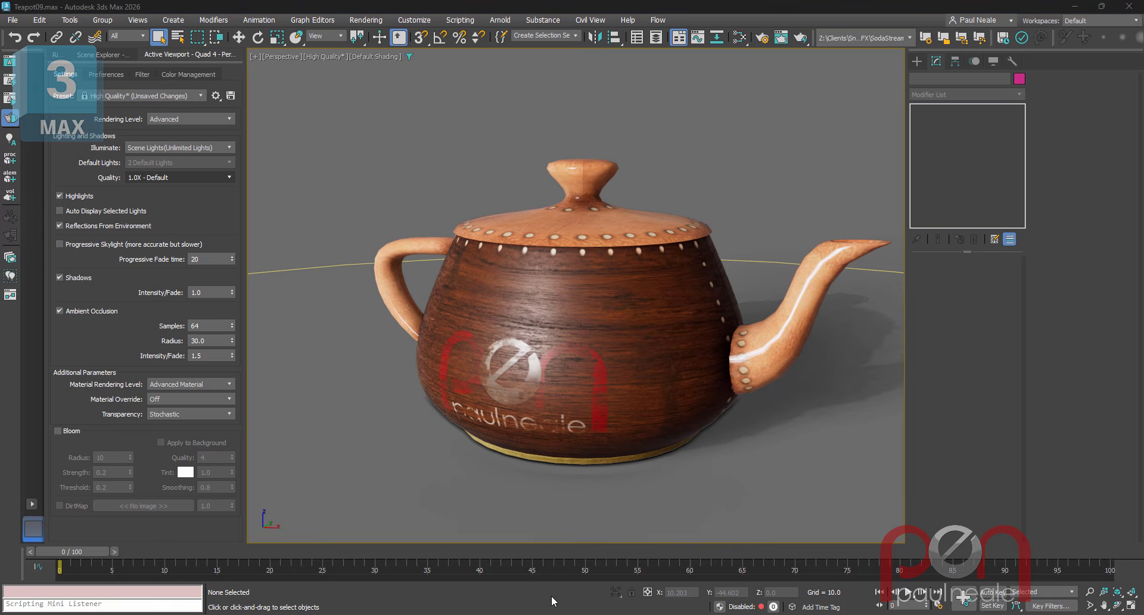
{"action": "left_click", "coordinate": [544, 614]}
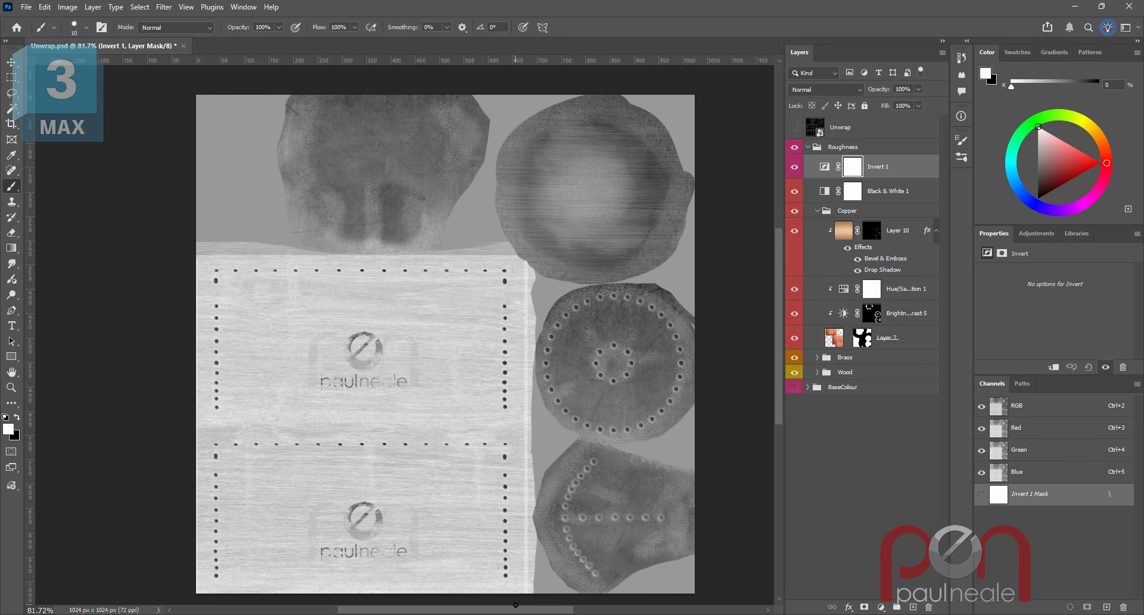
{"action": "left_click", "coordinate": [519, 614]}
{"action": "left_click_drag", "start_coordinate": [706, 239], "coordinate": [711, 265]}
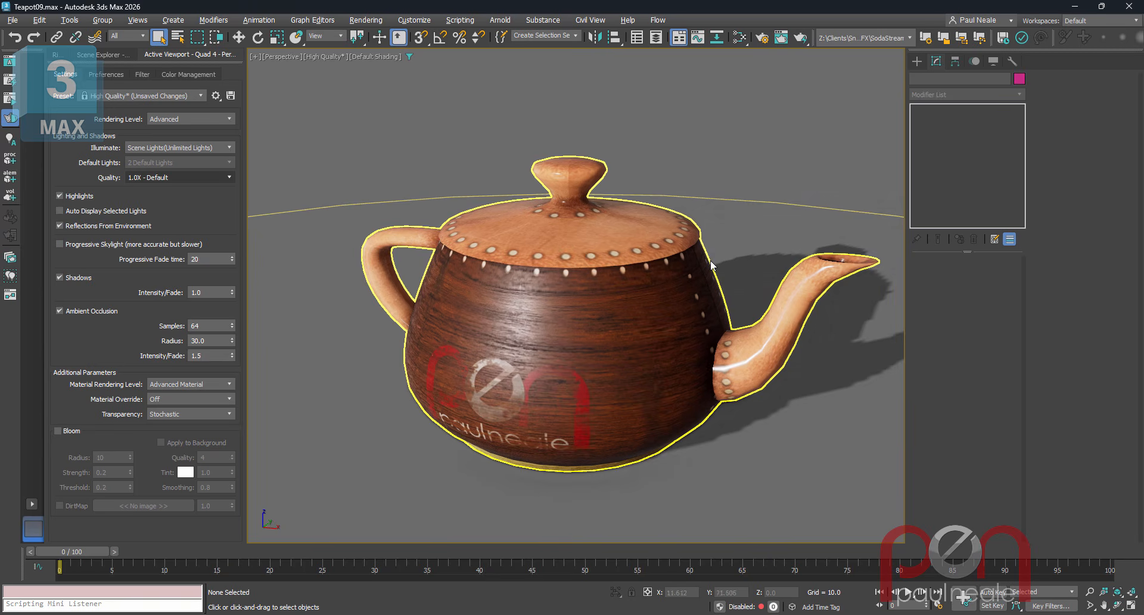
Reopen the material editor, move the roughness bitmap node away from the material, and add an OSL Color Correction map fed by its Col (RGB) output.
{"action": "key", "text": "m"}
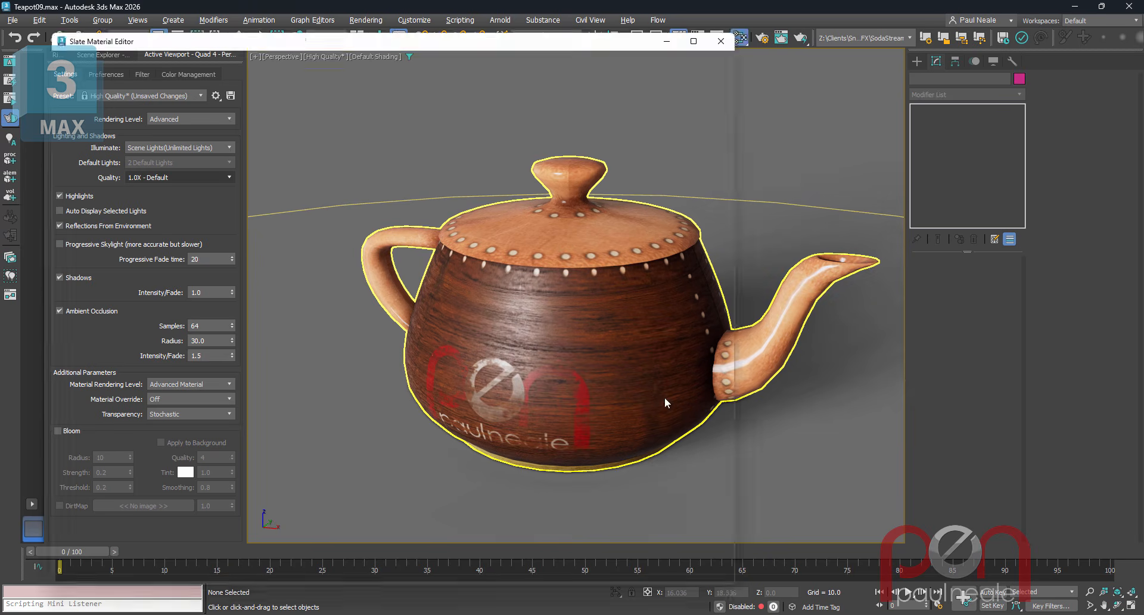
{"action": "left_click_drag", "start_coordinate": [229, 281], "coordinate": [157, 281]}
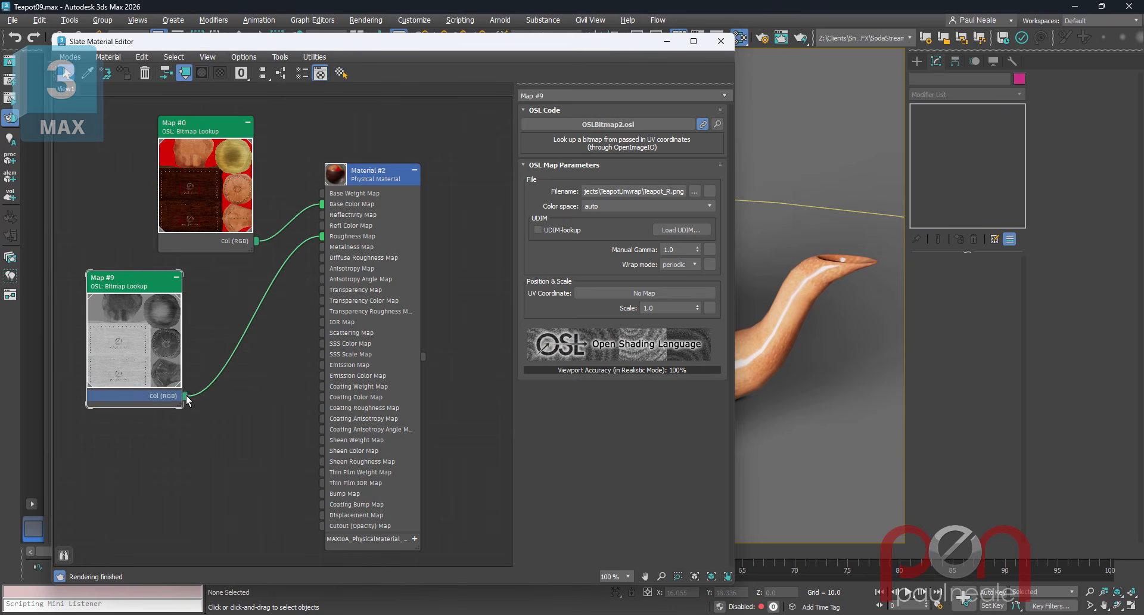
{"action": "left_click_drag", "start_coordinate": [185, 396], "coordinate": [226, 332]}
{"action": "mouse_move", "coordinate": [253, 365]}
{"action": "mouse_move", "coordinate": [363, 377]}
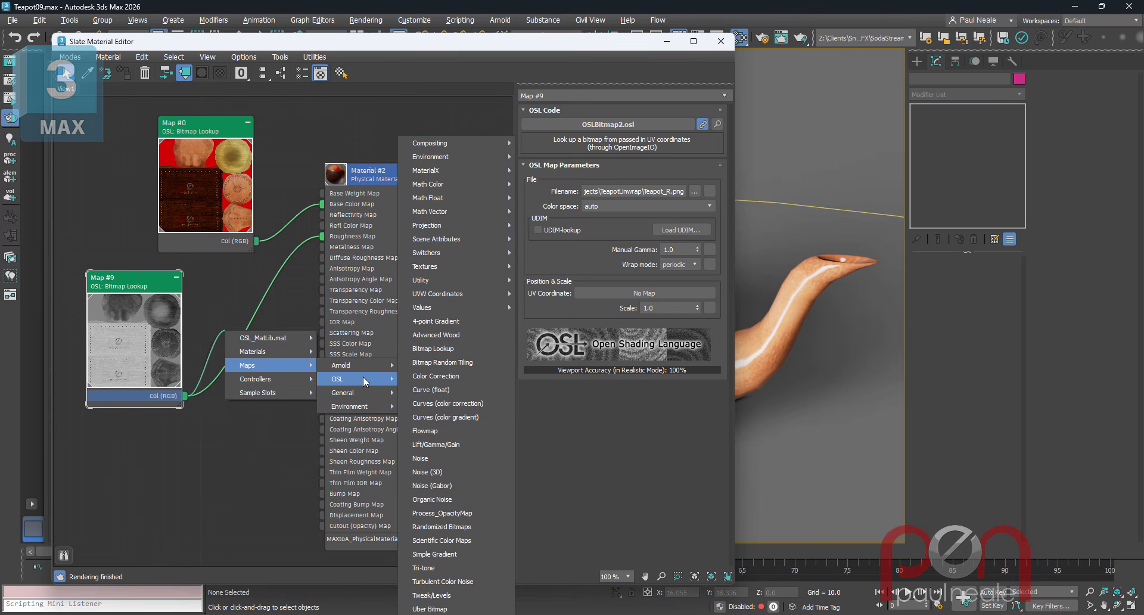
{"action": "left_click", "coordinate": [466, 375]}
{"action": "left_click", "coordinate": [255, 320]}
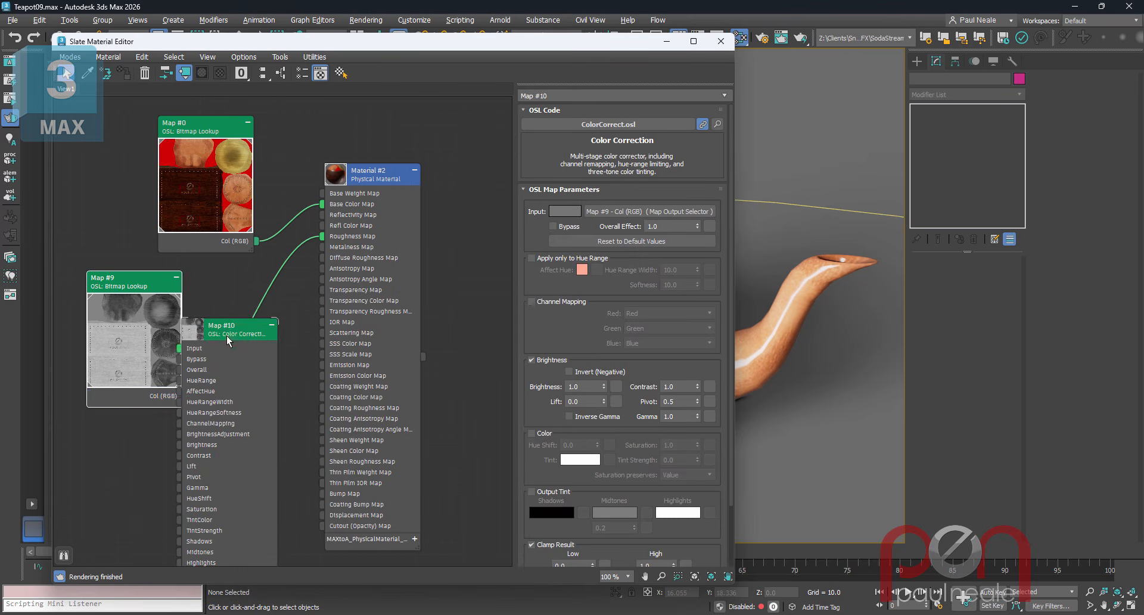
Place the Color Correction node between the roughness bitmap and the material, connect its Out to Roughness Map, and hide its unused slots.
{"action": "left_click_drag", "start_coordinate": [227, 335], "coordinate": [250, 287]}
{"action": "left_click_drag", "start_coordinate": [304, 422], "coordinate": [332, 378]}
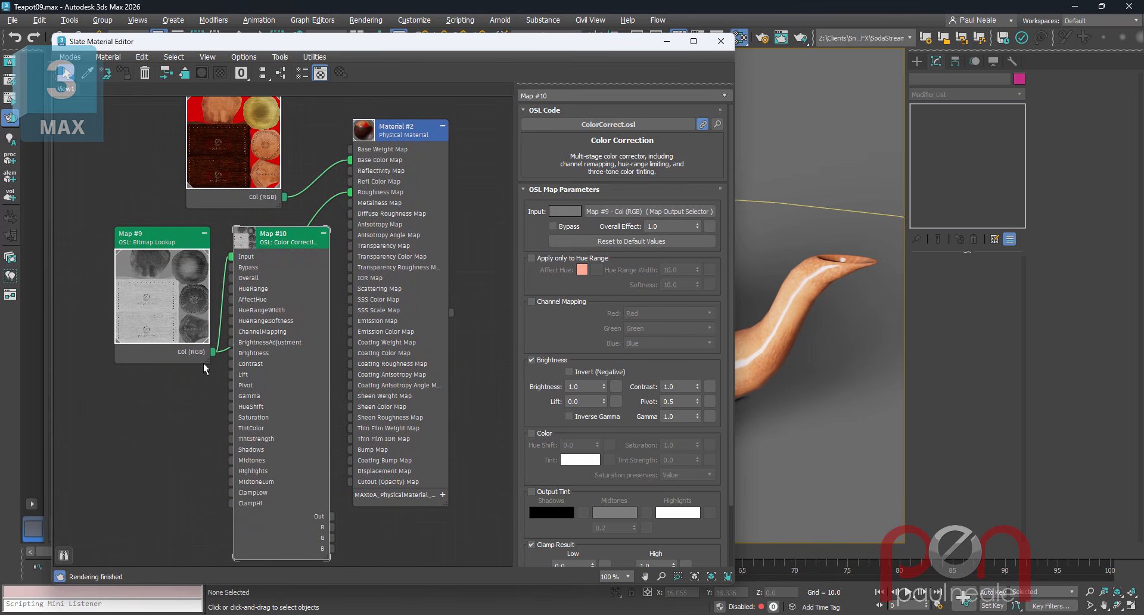
{"action": "left_click_drag", "start_coordinate": [332, 516], "coordinate": [357, 191]}
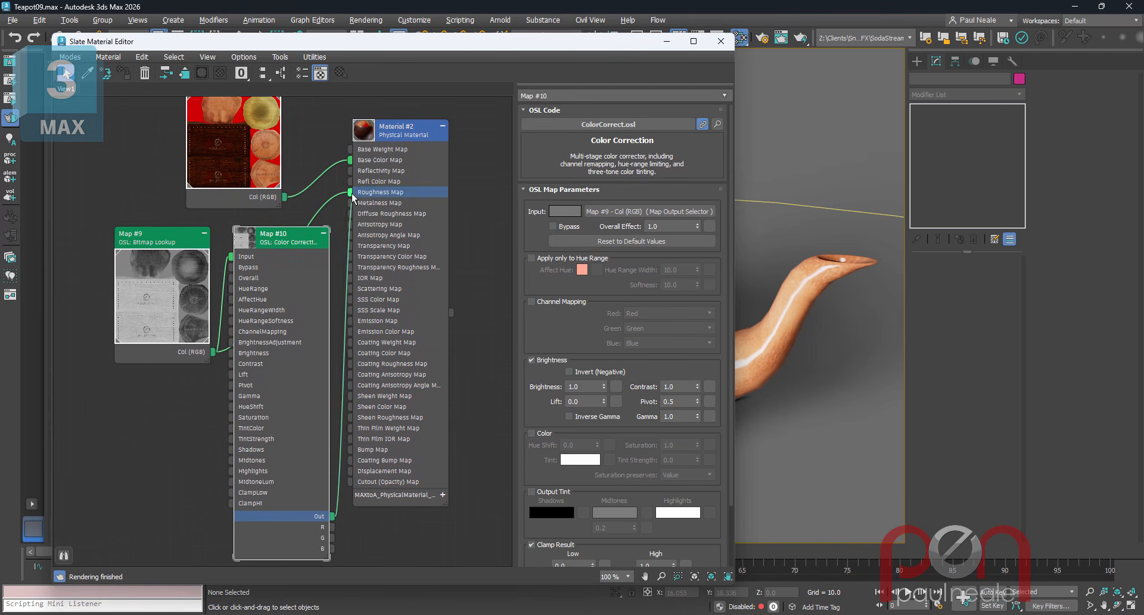
{"action": "key", "text": "h"}
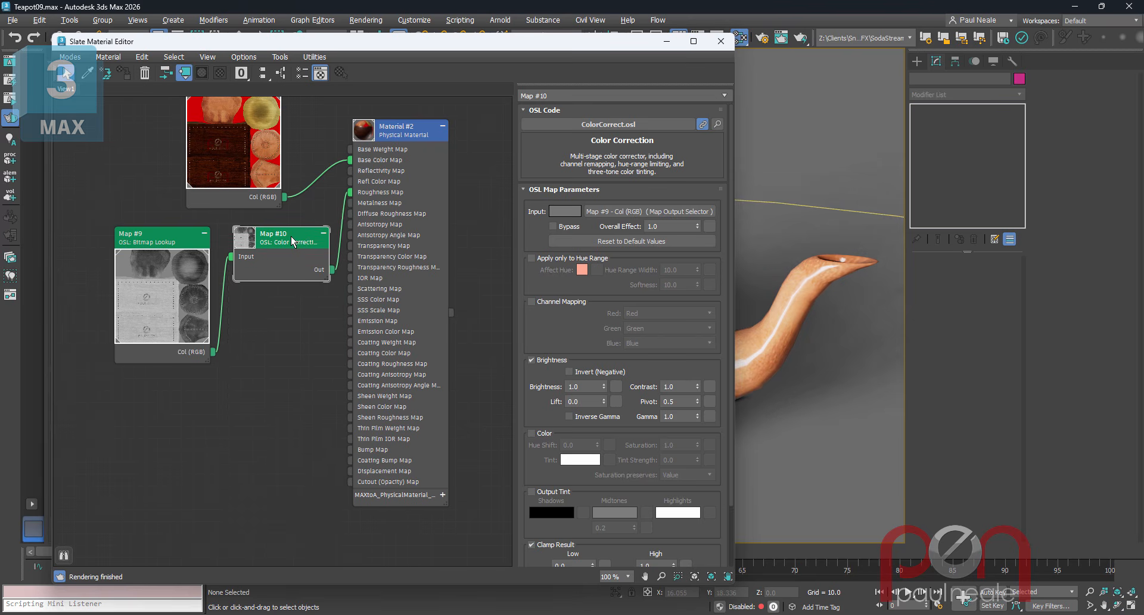
Shrink both bitmap node previews, arrange the map nodes neatly beside the material, and open the Color Correction parameters.
{"action": "left_click_drag", "start_coordinate": [290, 236], "coordinate": [289, 251]}
{"action": "double_click", "coordinate": [172, 303]}
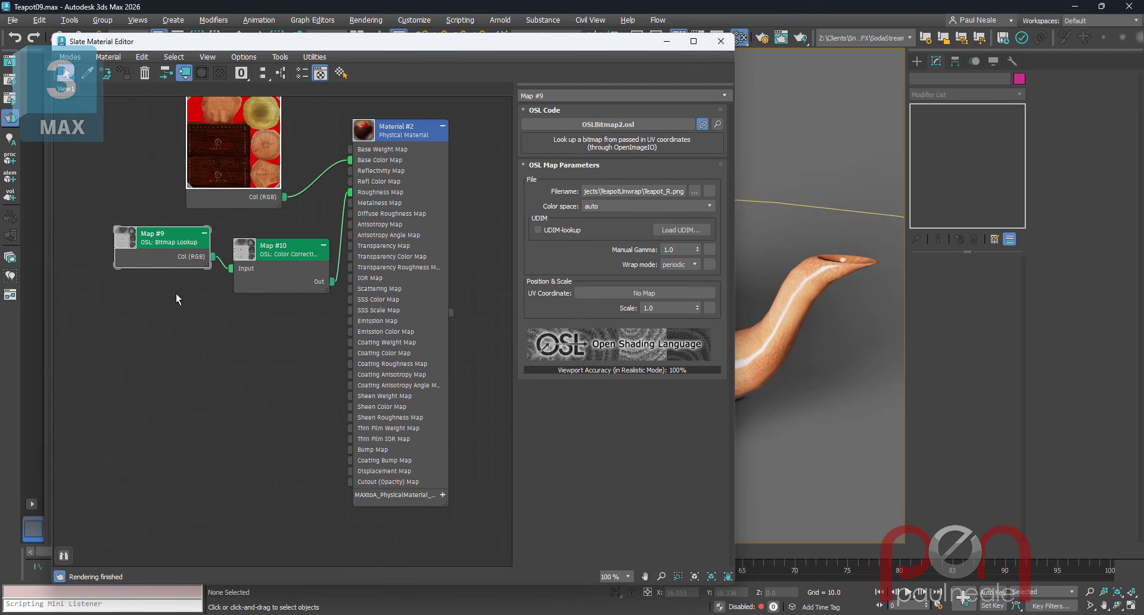
{"action": "left_click", "coordinate": [235, 160]}
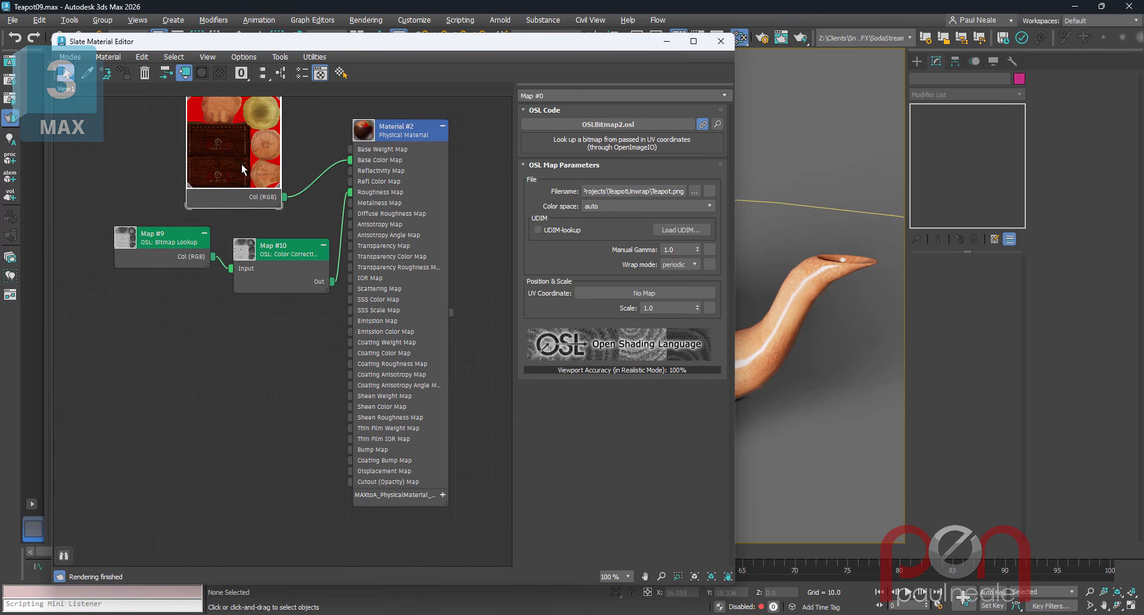
{"action": "double_click", "coordinate": [242, 164]}
{"action": "left_click_drag", "start_coordinate": [283, 197], "coordinate": [303, 251]}
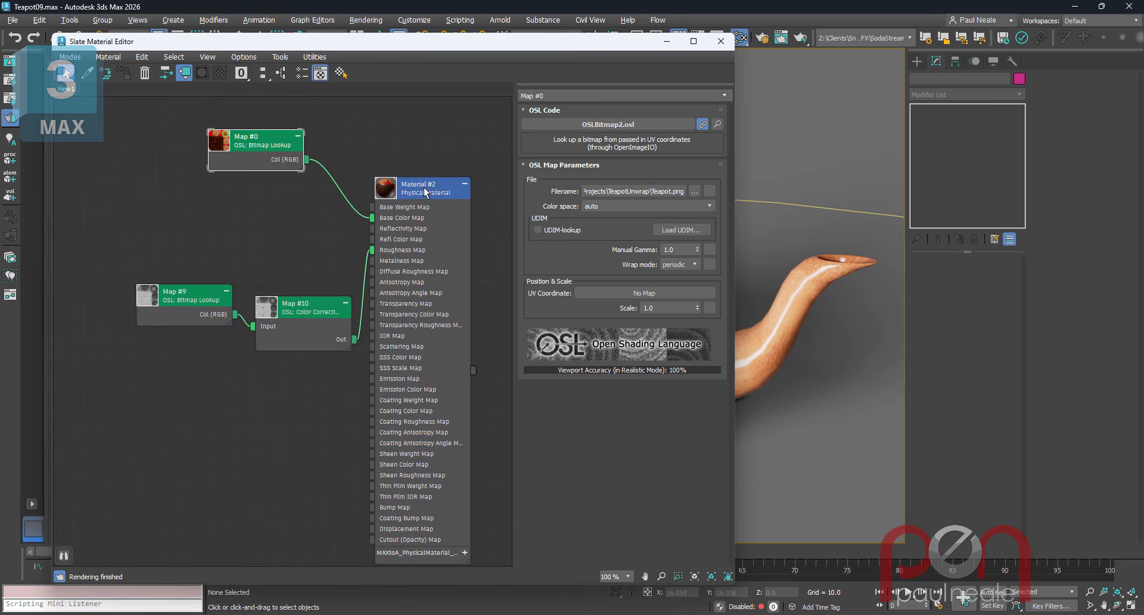
{"action": "mouse_move", "coordinate": [425, 192]}
{"action": "left_mouse_down"}
{"action": "mouse_move", "coordinate": [438, 184]}
{"action": "mouse_move", "coordinate": [441, 195]}
{"action": "left_mouse_up"}
{"action": "key", "text": "c"}
{"action": "left_click_drag", "start_coordinate": [300, 307], "coordinate": [324, 327]}
{"action": "double_click", "coordinate": [319, 257]}
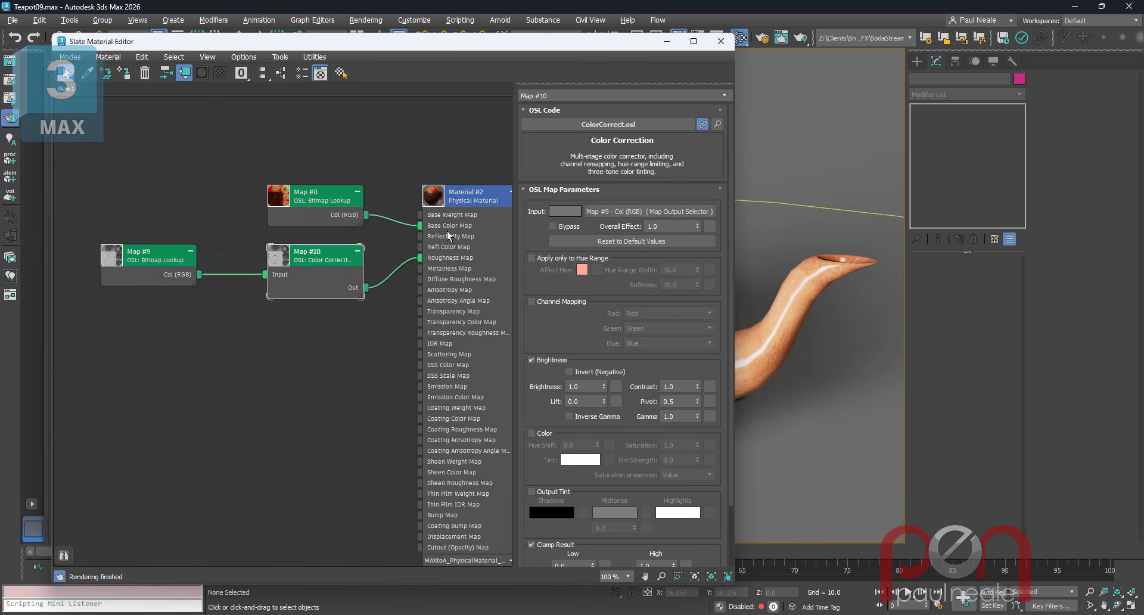
Center the node graph and move the material editor aside to uncover the teapot in the viewport.
{"action": "left_click_drag", "start_coordinate": [342, 375], "coordinate": [304, 342]}
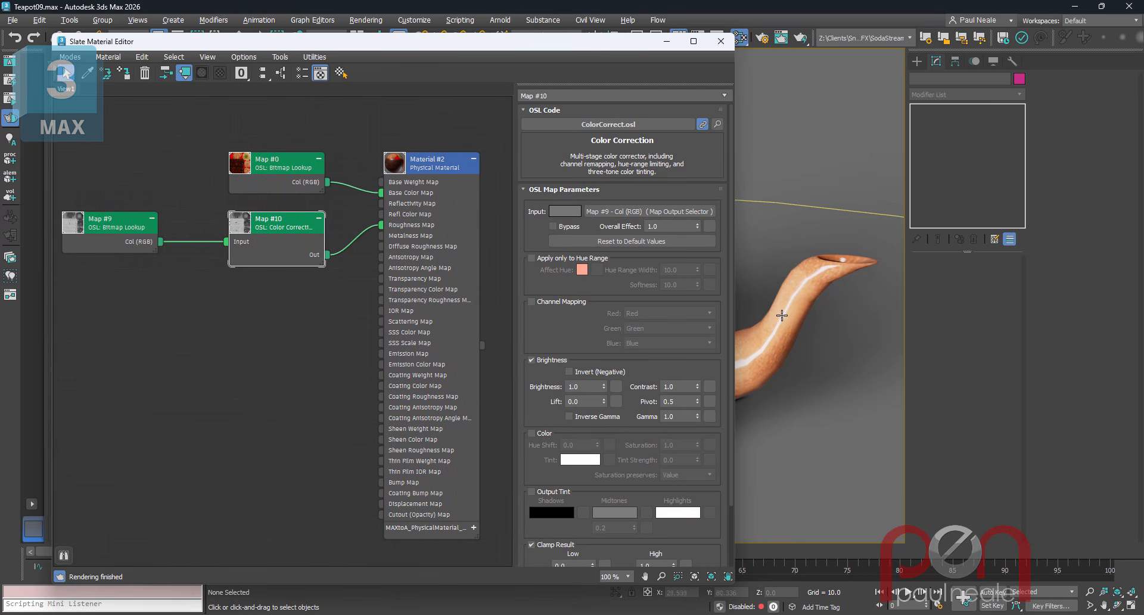
{"action": "left_click_drag", "start_coordinate": [568, 53], "coordinate": [321, 55]}
{"action": "left_click_drag", "start_coordinate": [572, 321], "coordinate": [636, 309]}
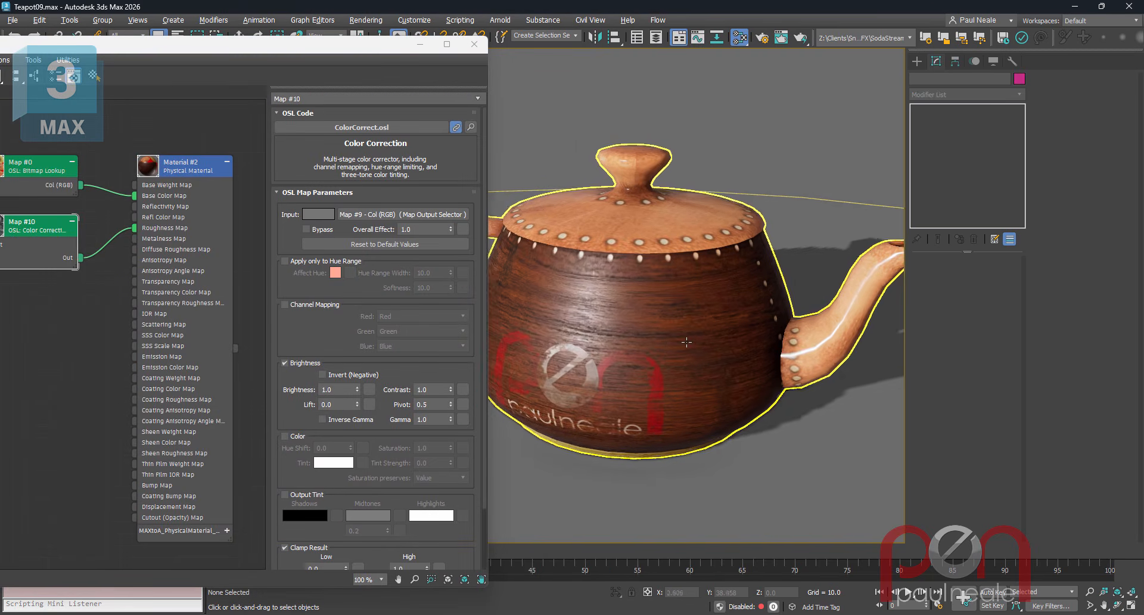
Try the roughness Color Correction at Brightness 1.51, and again at Brightness 1.1 with Contrast 1.33, checking the teapot's highlights.
{"action": "left_click_drag", "start_coordinate": [291, 393], "coordinate": [359, 358]}
{"action": "mouse_move", "coordinate": [642, 381]}
{"action": "left_mouse_down"}
{"action": "mouse_move", "coordinate": [623, 356]}
{"action": "mouse_move", "coordinate": [630, 390]}
{"action": "left_mouse_up"}
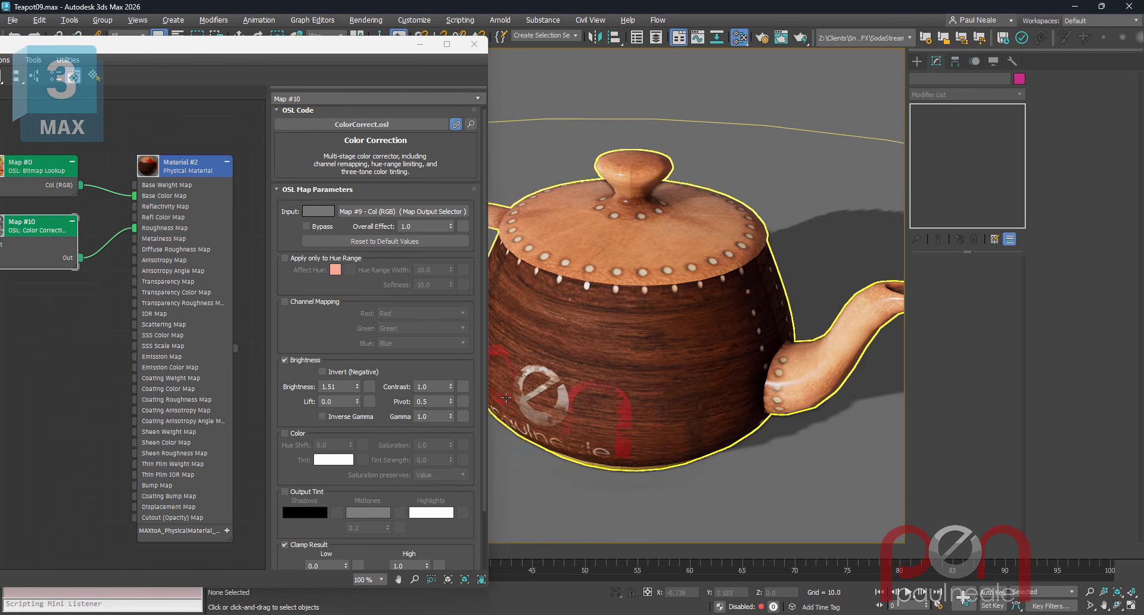
{"action": "mouse_move", "coordinate": [358, 385]}
{"action": "left_mouse_down"}
{"action": "mouse_move", "coordinate": [356, 428]}
{"action": "mouse_move", "coordinate": [357, 392]}
{"action": "left_mouse_up"}
{"action": "left_click_drag", "start_coordinate": [451, 386], "coordinate": [451, 368]}
{"action": "left_click_drag", "start_coordinate": [648, 354], "coordinate": [622, 352]}
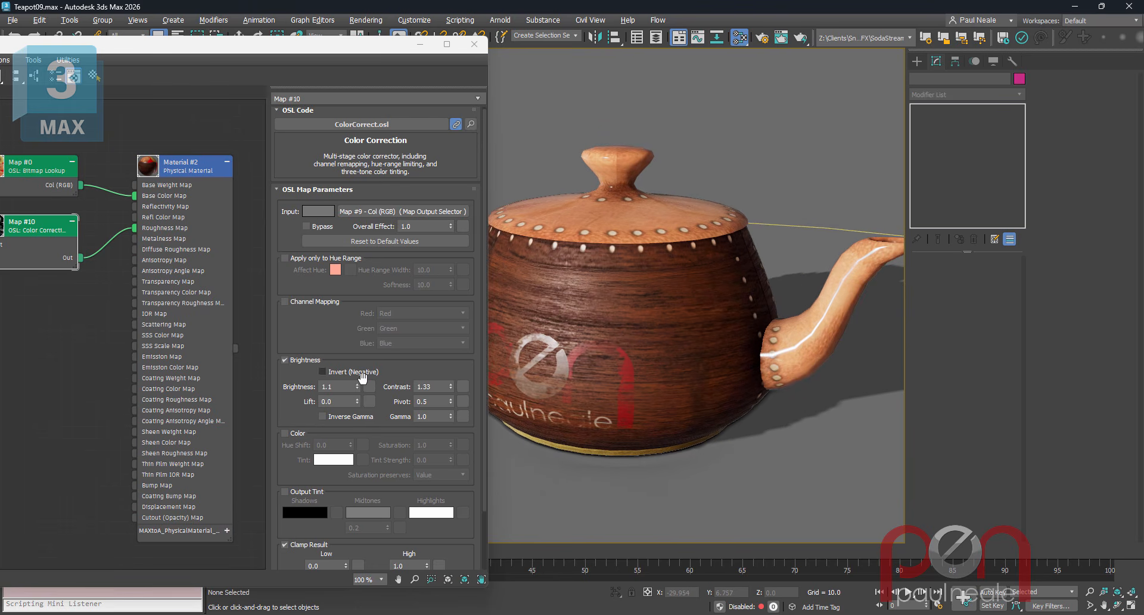
Set the roughness Color Correction's Brightness to 1.0 and Contrast to 1.58, and check the highlights around the teapot.
{"action": "left_click_drag", "start_coordinate": [356, 386], "coordinate": [358, 388]}
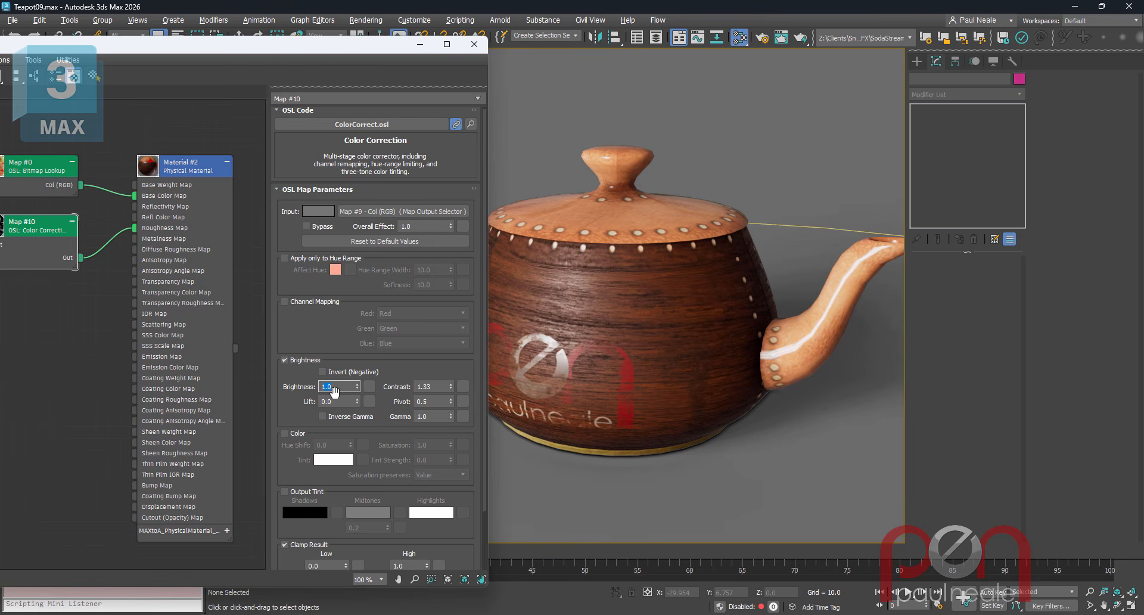
{"action": "type", "text": "1"}
{"action": "key", "text": "Return"}
{"action": "mouse_move", "coordinate": [682, 365]}
{"action": "left_mouse_down"}
{"action": "mouse_move", "coordinate": [664, 353]}
{"action": "mouse_move", "coordinate": [672, 366]}
{"action": "left_mouse_up"}
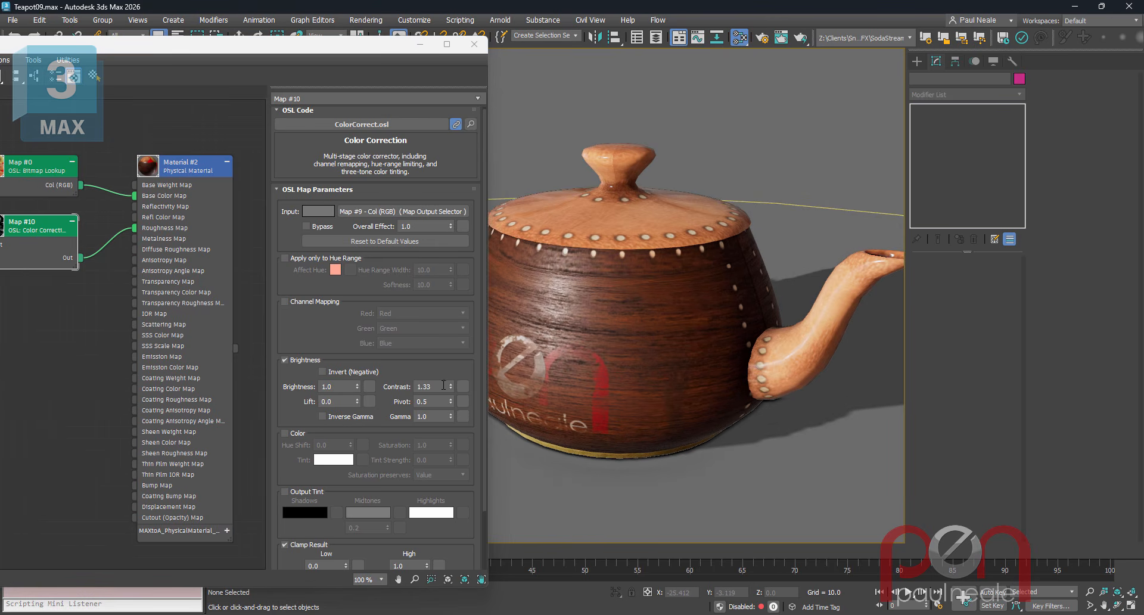
{"action": "left_click_drag", "start_coordinate": [450, 386], "coordinate": [449, 374]}
{"action": "left_click_drag", "start_coordinate": [676, 352], "coordinate": [619, 361]}
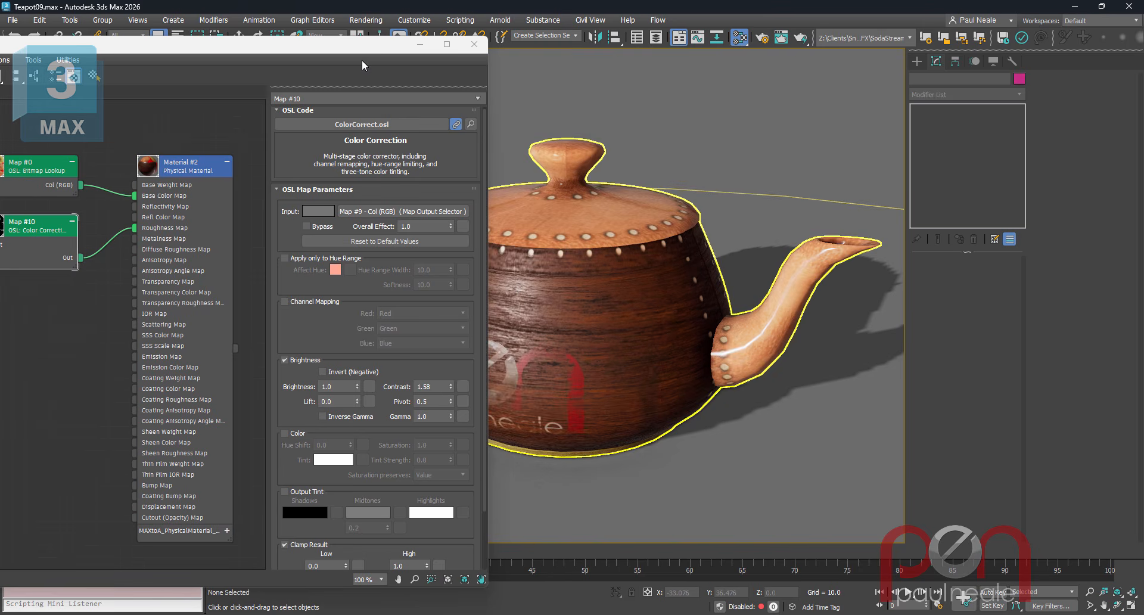
Bring the material editor back into full view, switch to Photoshop and review the Copper layers in the Roughness group.
{"action": "left_click_drag", "start_coordinate": [357, 52], "coordinate": [630, 45]}
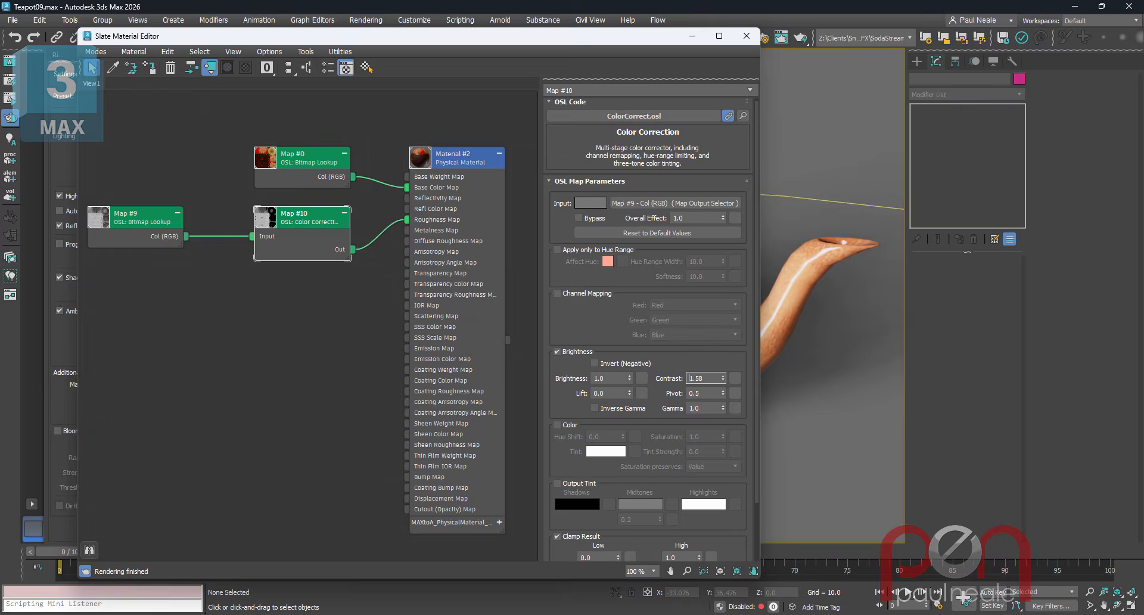
{"action": "left_click", "coordinate": [587, 614]}
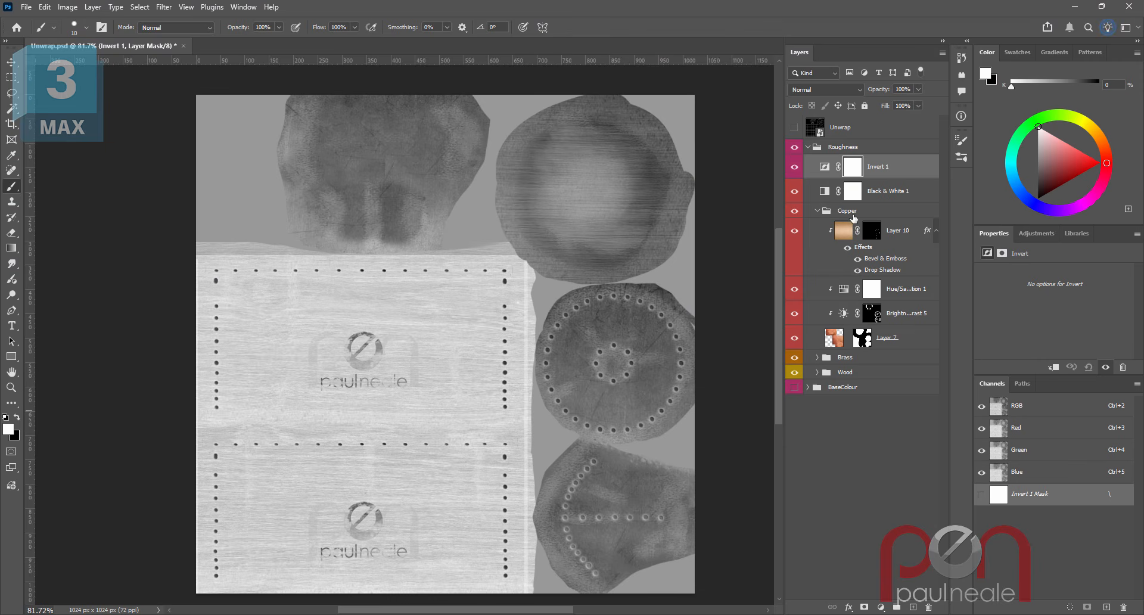
{"action": "left_click", "coordinate": [817, 210]}
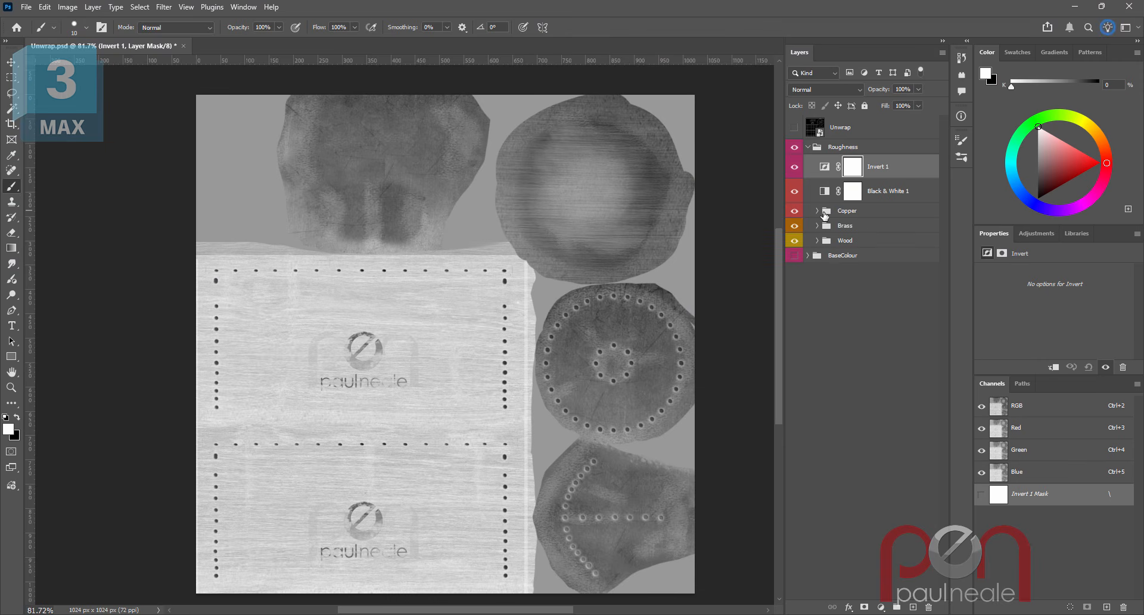
{"action": "left_click", "coordinate": [817, 211]}
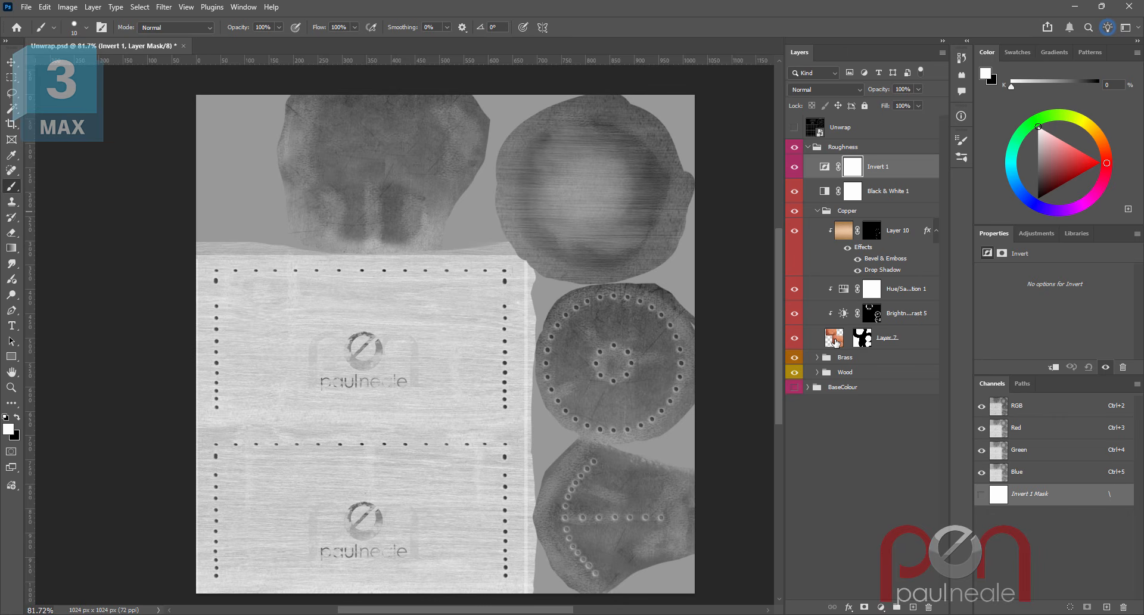
Set the Brightness/Contrast 5 adjustment in the Roughness group's Copper folder to Brightness -55, and select Layer 10.
{"action": "left_click", "coordinate": [837, 341]}
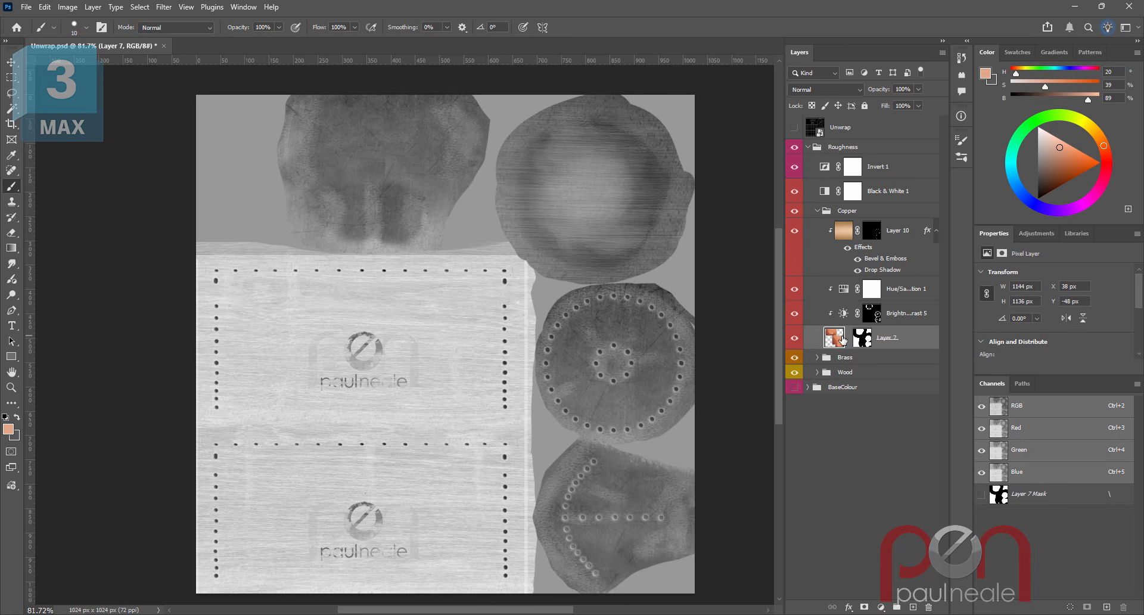
{"action": "left_click", "coordinate": [844, 318]}
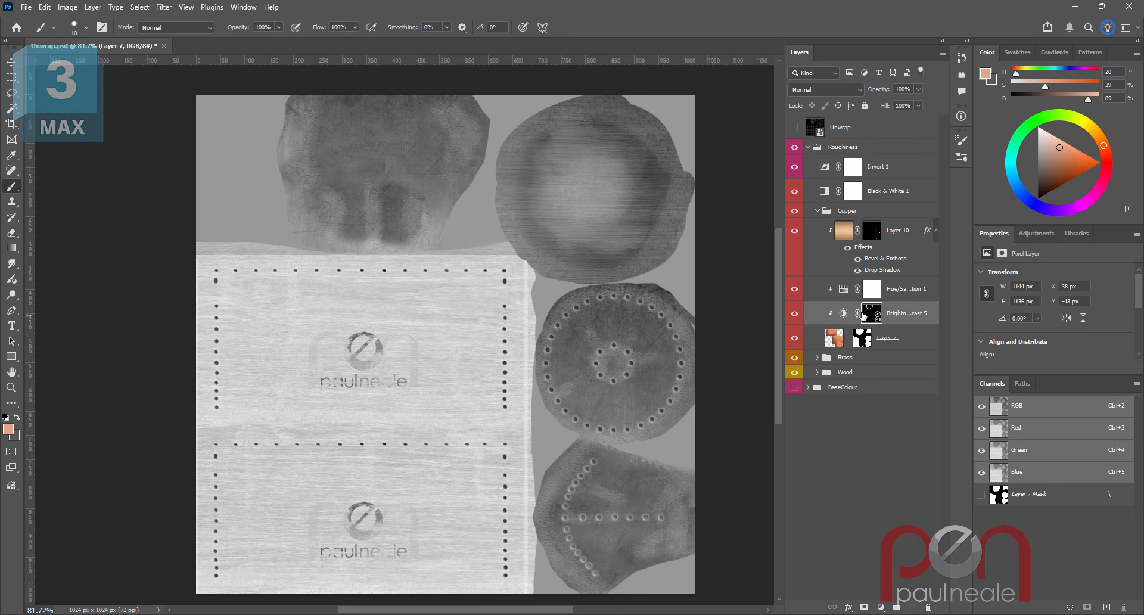
{"action": "mouse_move", "coordinate": [1034, 305]}
{"action": "left_mouse_down"}
{"action": "mouse_move", "coordinate": [1011, 307]}
{"action": "mouse_move", "coordinate": [1057, 308]}
{"action": "mouse_move", "coordinate": [1007, 303]}
{"action": "mouse_move", "coordinate": [1047, 306]}
{"action": "mouse_move", "coordinate": [1023, 305]}
{"action": "left_mouse_up"}
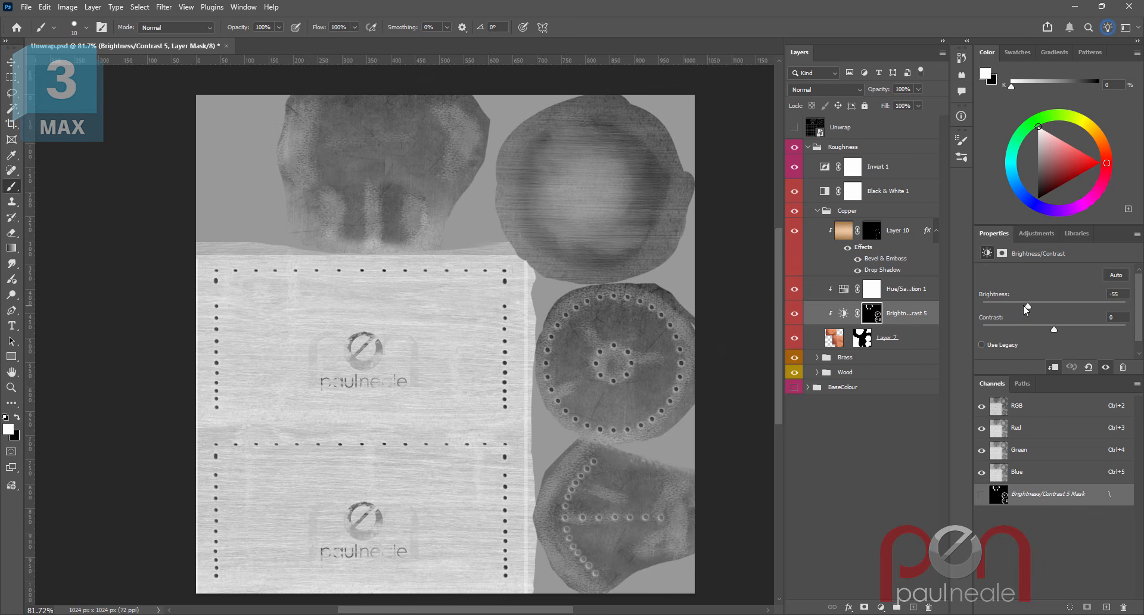
{"action": "left_click", "coordinate": [846, 234]}
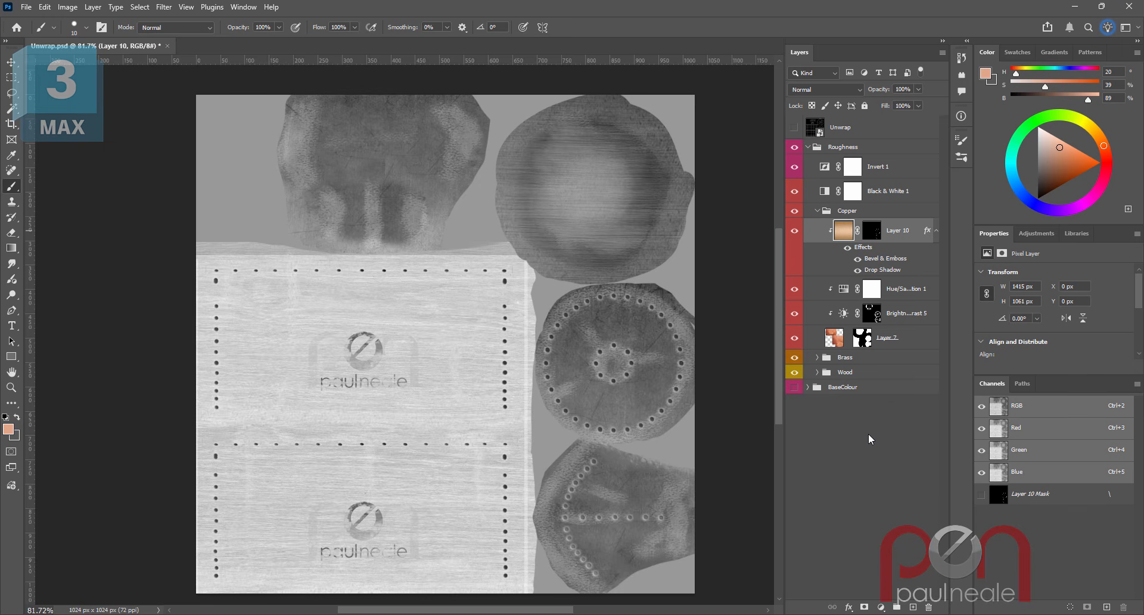
Collapse the Roughness group, duplicate it, and rename the duplicate group Bump.
{"action": "left_click", "coordinate": [808, 147]}
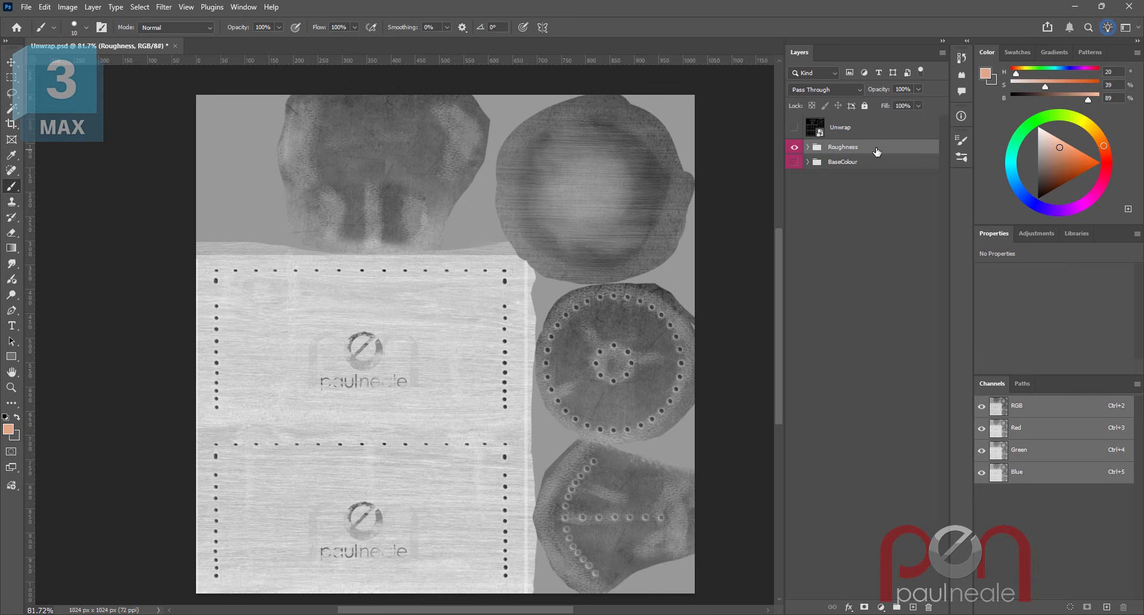
{"action": "key", "text": "ctrl+j"}
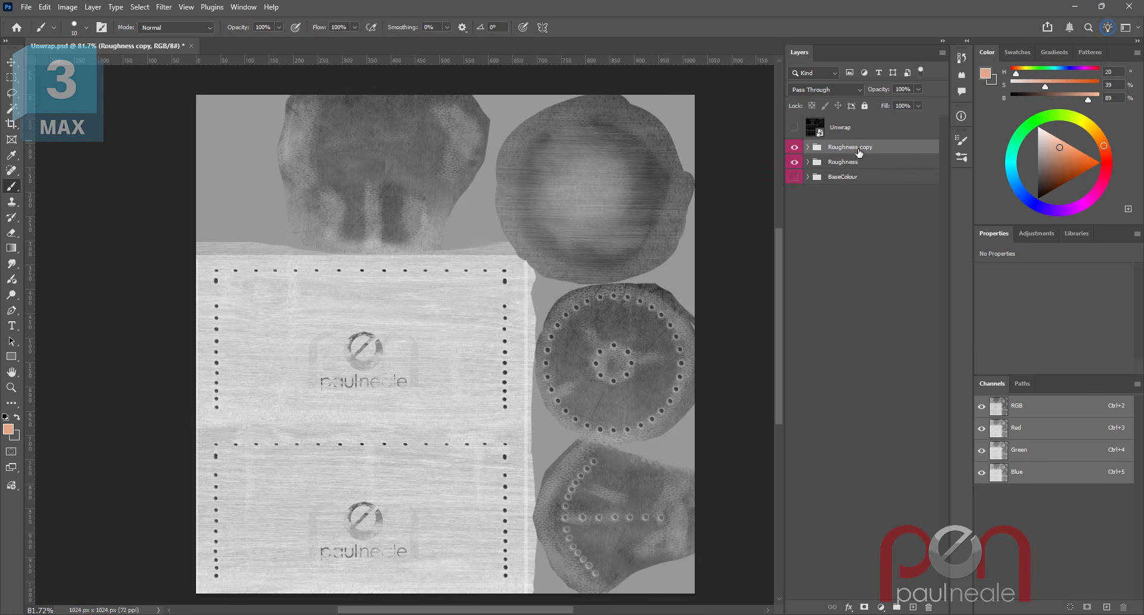
{"action": "double_click", "coordinate": [868, 147]}
{"action": "type", "text": "Bump"}
{"action": "key", "text": "Return"}
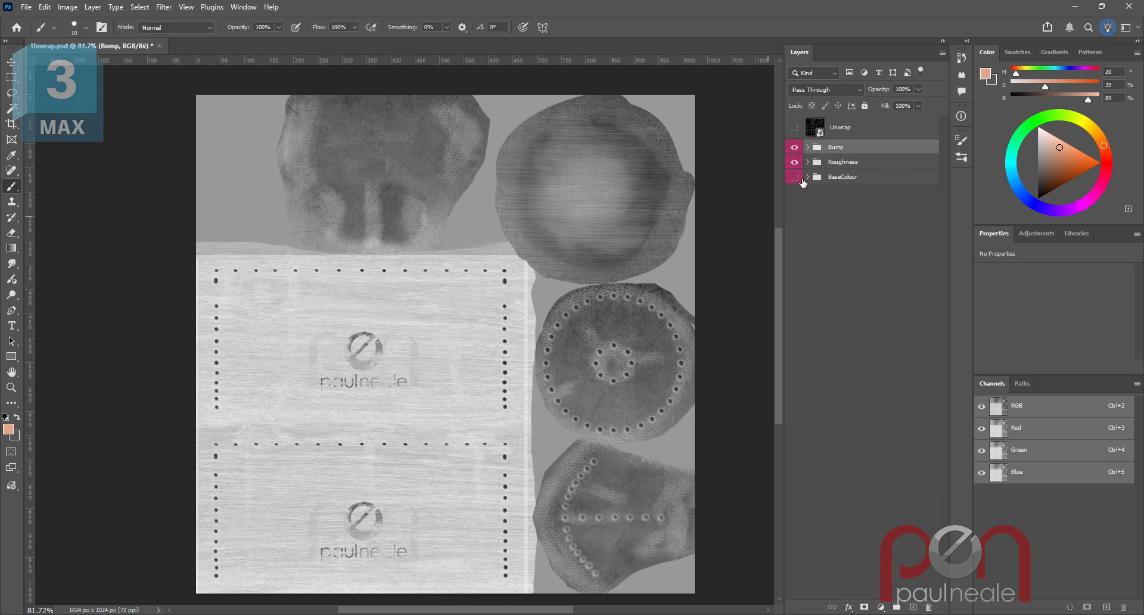
Hide the original Roughness group and delete the Invert 1 adjustment from the Bump group.
{"action": "left_click", "coordinate": [807, 147]}
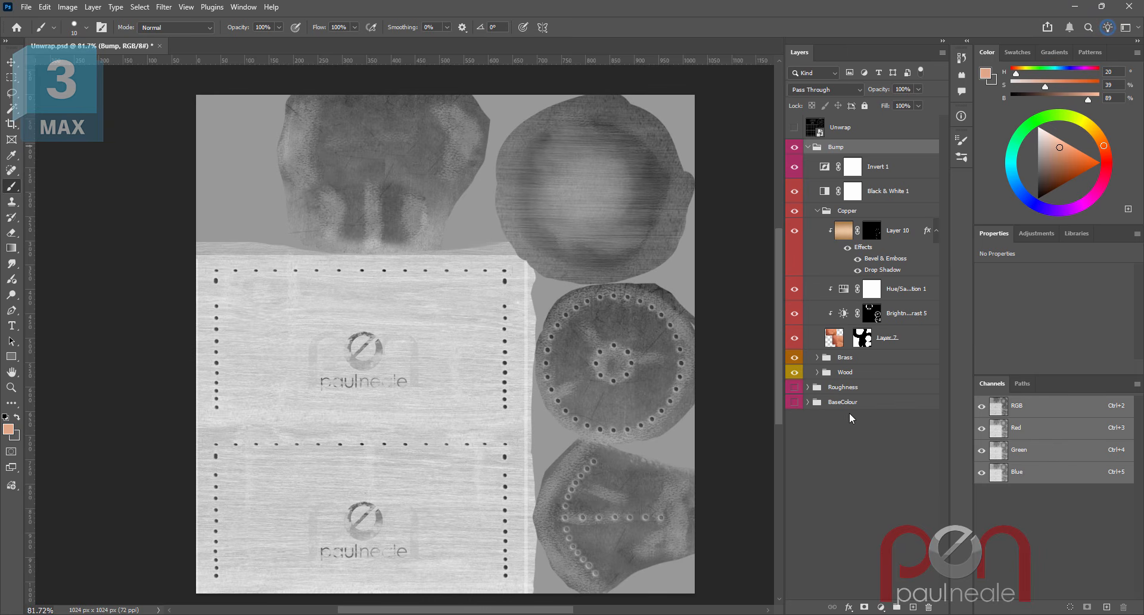
{"action": "left_click", "coordinate": [828, 169]}
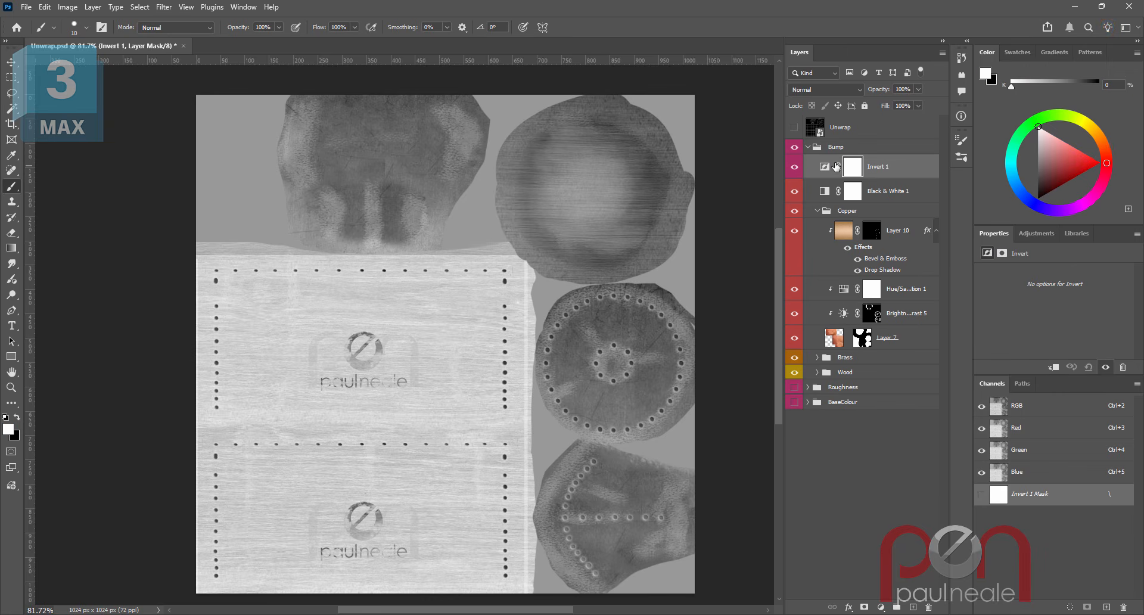
{"action": "left_click", "coordinate": [794, 167]}
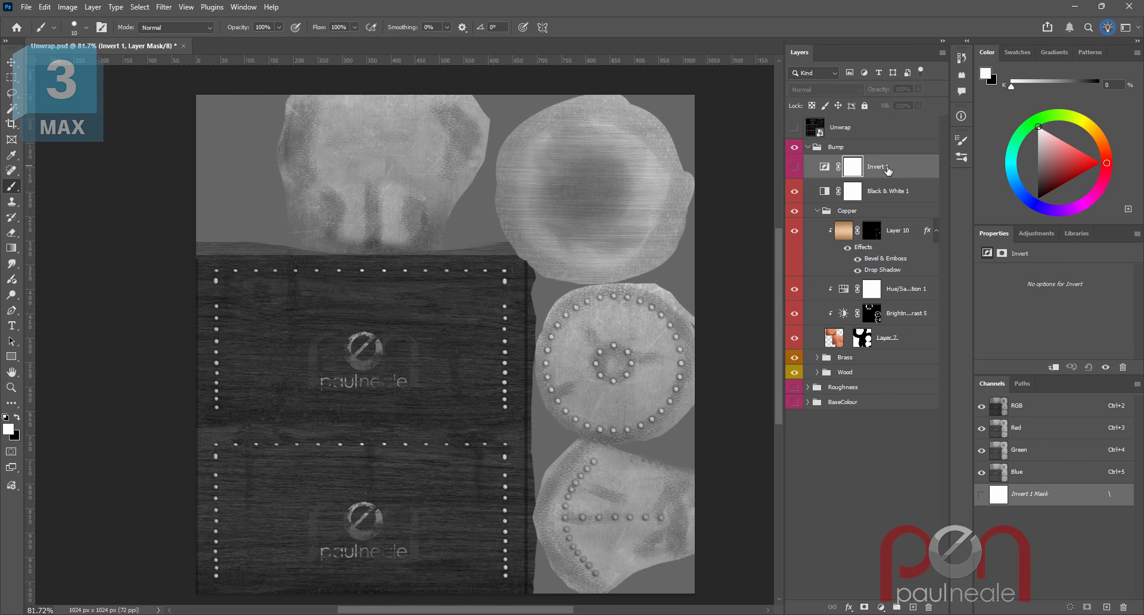
{"action": "left_click_drag", "start_coordinate": [887, 170], "coordinate": [932, 606]}
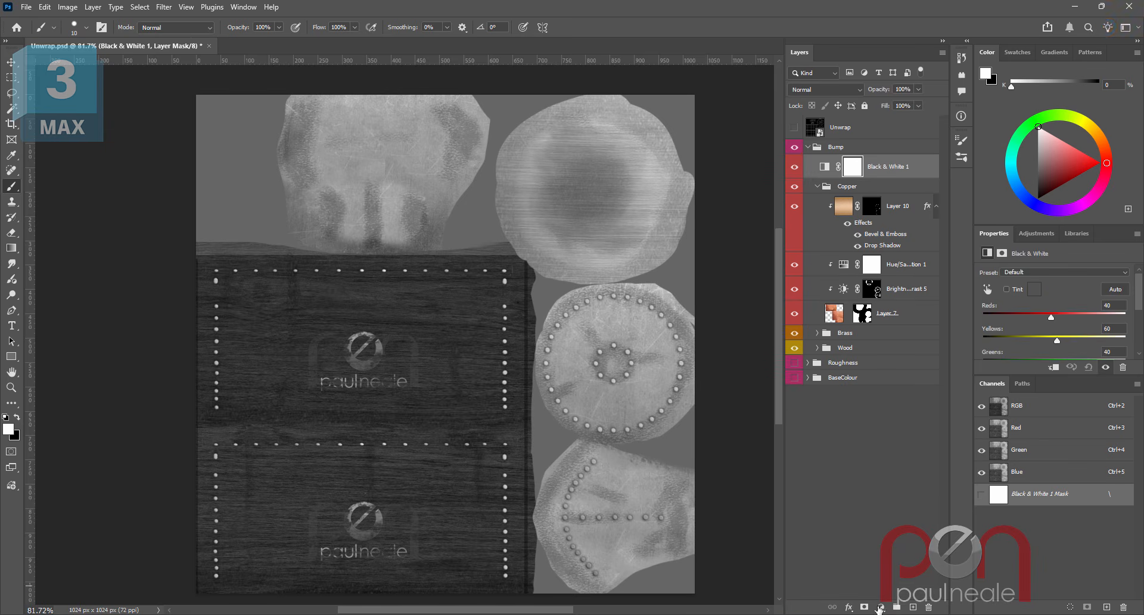
Add a Brightness/Contrast adjustment above Black & White 1 in the Bump group, with Brightness 21 and Contrast -22.
{"action": "left_click", "coordinate": [881, 607]}
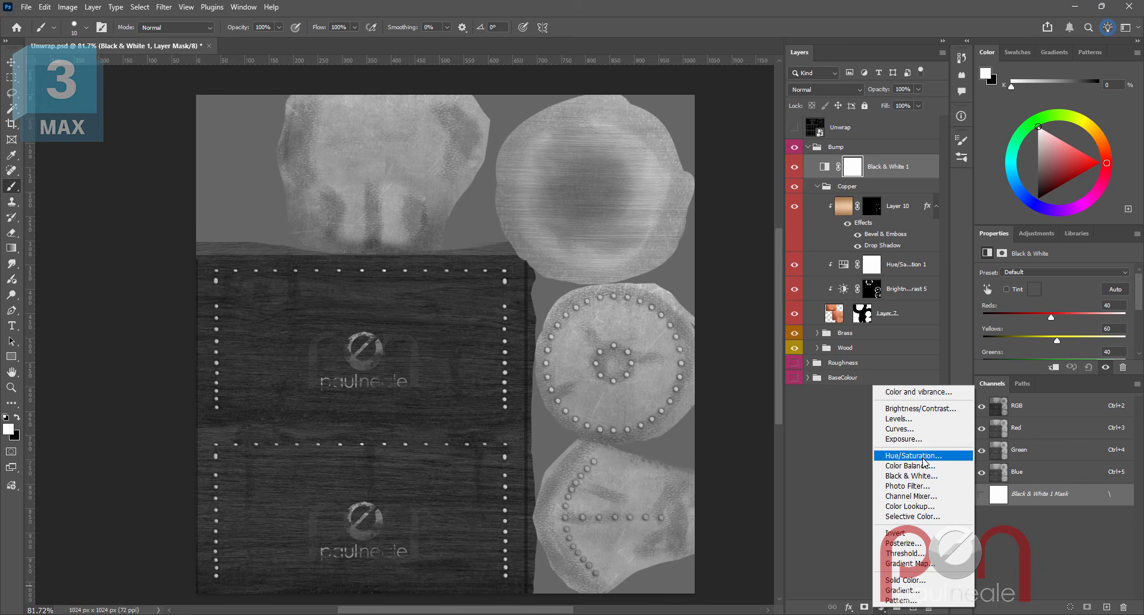
{"action": "left_click", "coordinate": [933, 409]}
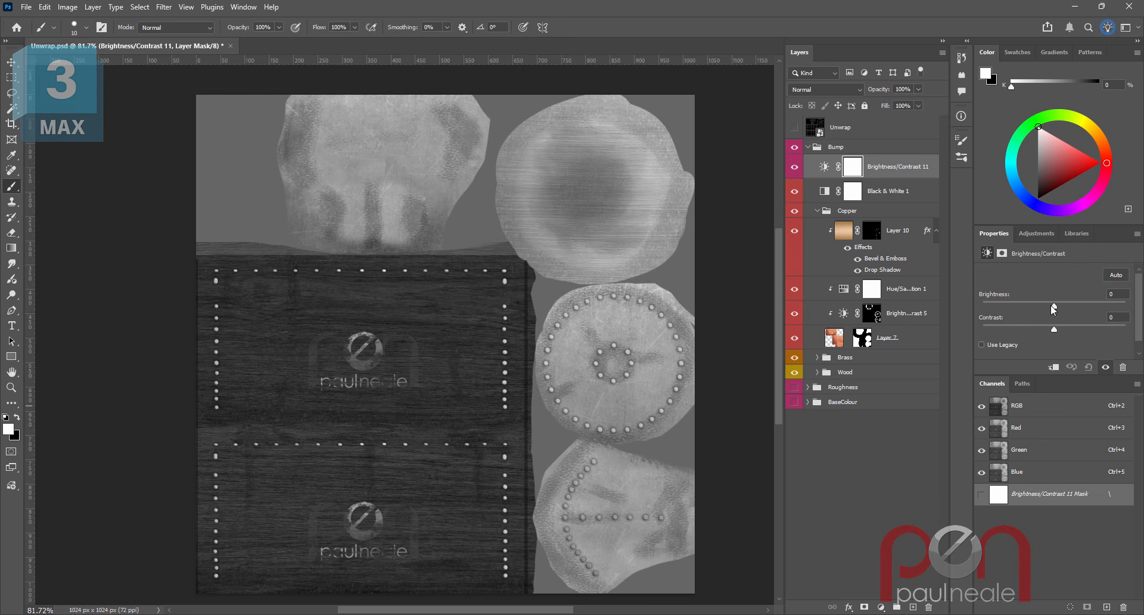
{"action": "left_click_drag", "start_coordinate": [1054, 305], "coordinate": [995, 332]}
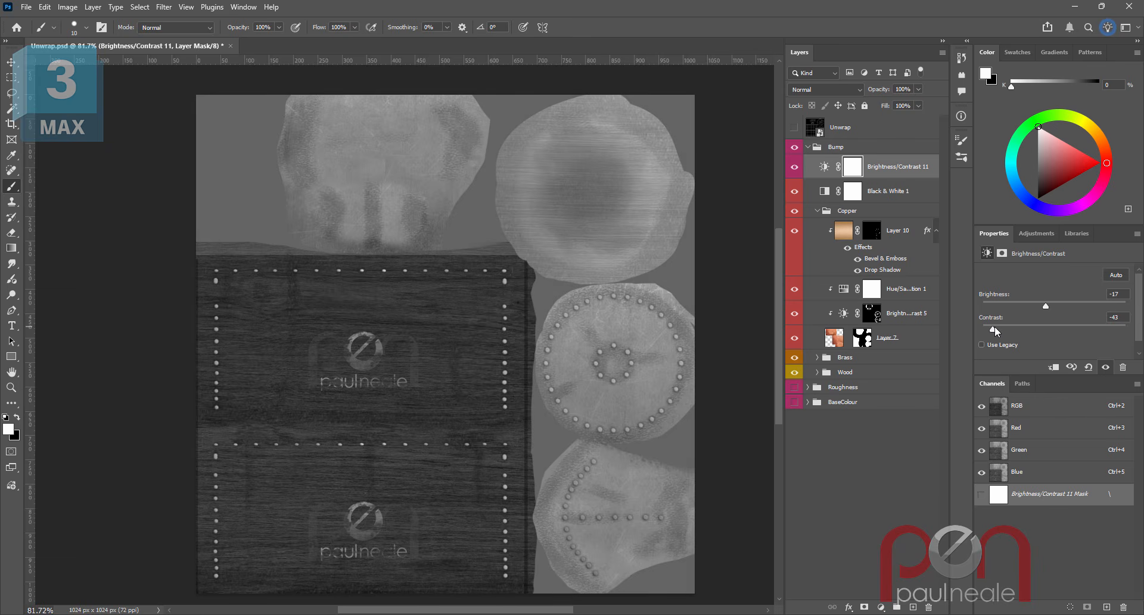
{"action": "left_click_drag", "start_coordinate": [1046, 306], "coordinate": [1064, 306]}
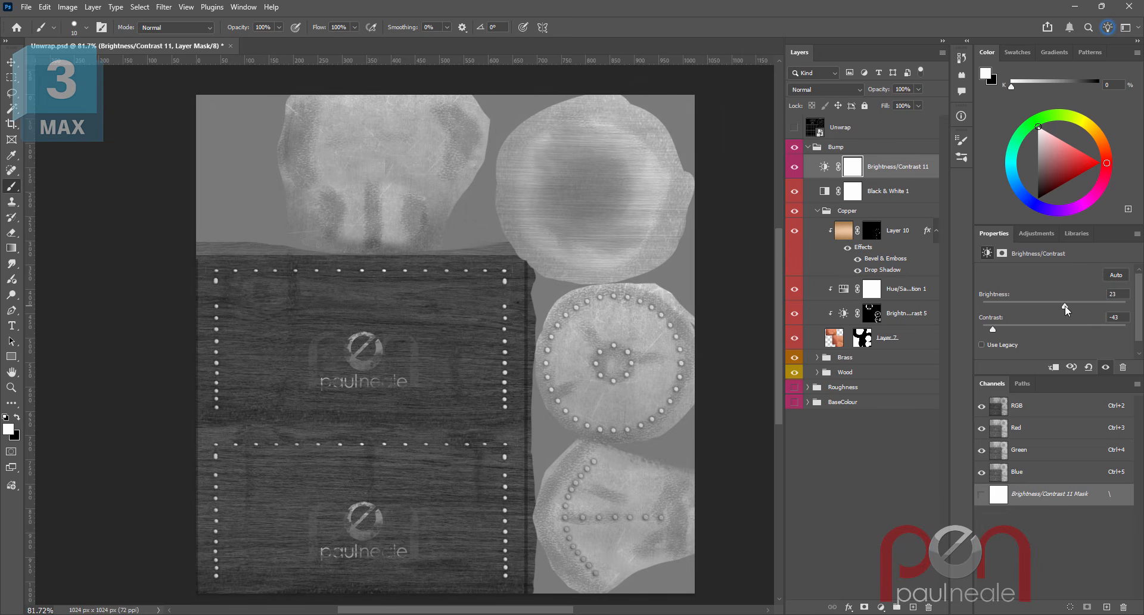
{"action": "left_click_drag", "start_coordinate": [992, 329], "coordinate": [981, 329]}
{"action": "left_click_drag", "start_coordinate": [982, 330], "coordinate": [1022, 331]}
Export the bump texture as a PNG named Teapot_B.png in the TeapotUnwrap folder.
{"action": "left_click", "coordinate": [29, 8]}
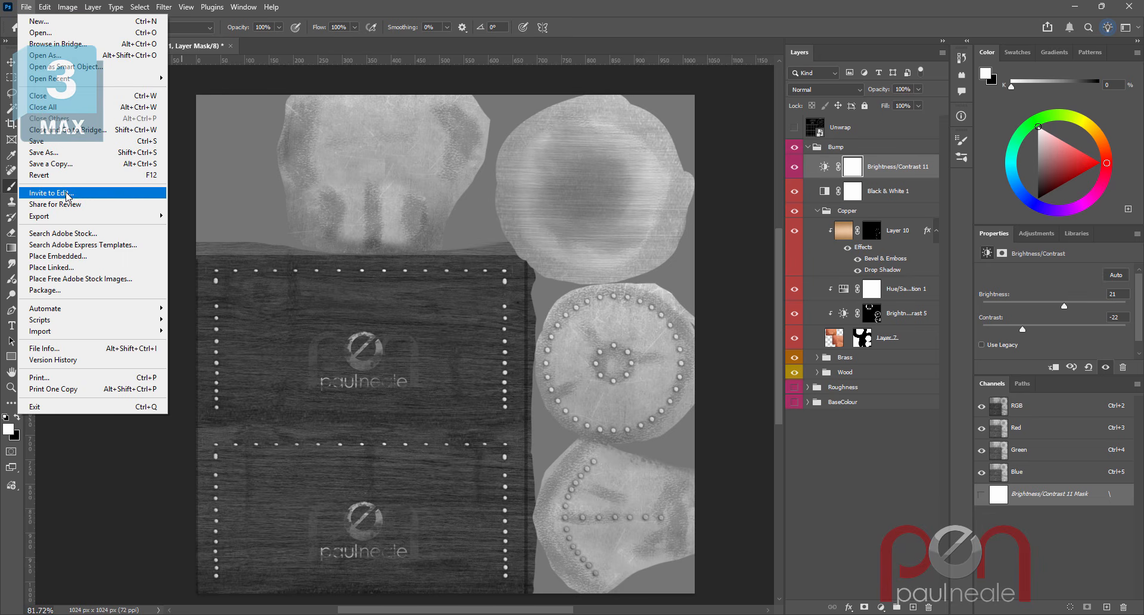
{"action": "mouse_move", "coordinate": [154, 216]}
{"action": "left_click", "coordinate": [227, 218]}
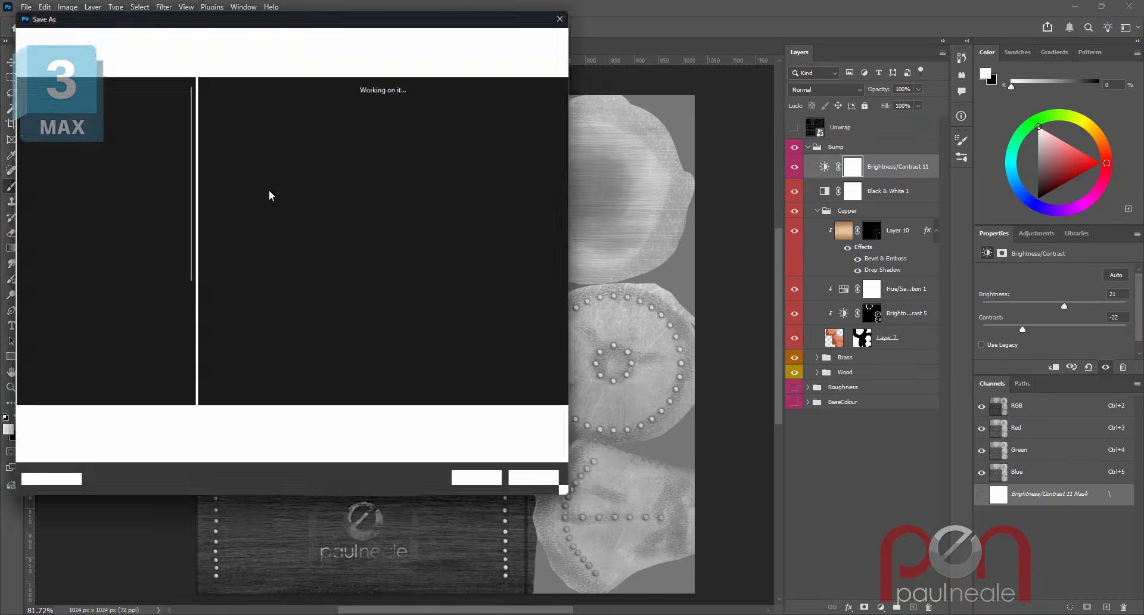
{"action": "left_click", "coordinate": [298, 103]}
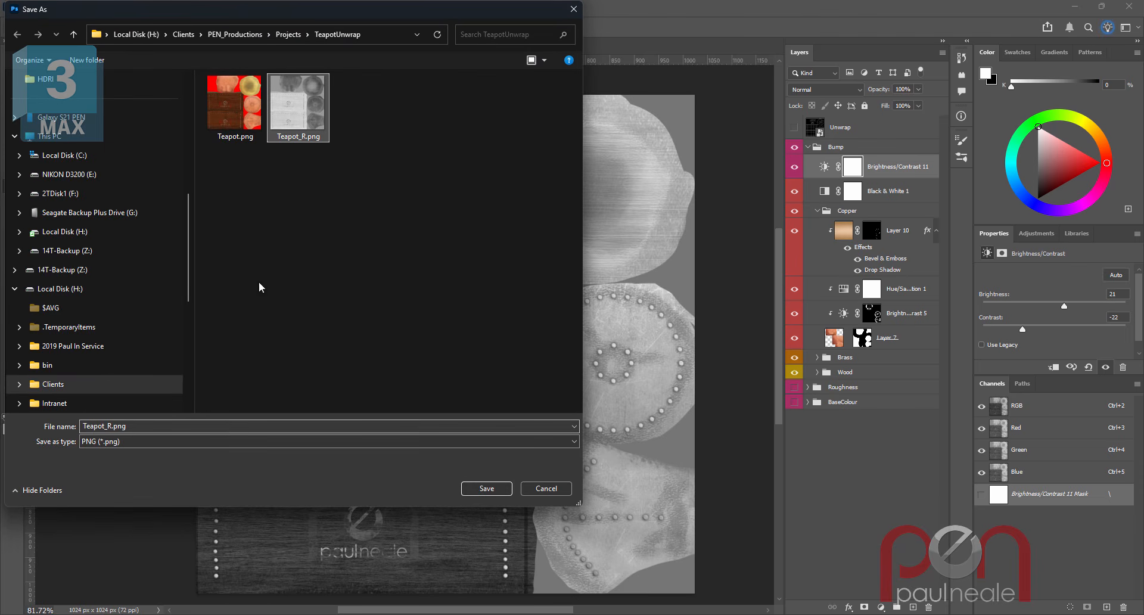
{"action": "left_click", "coordinate": [109, 428]}
{"action": "double_click", "coordinate": [109, 427]}
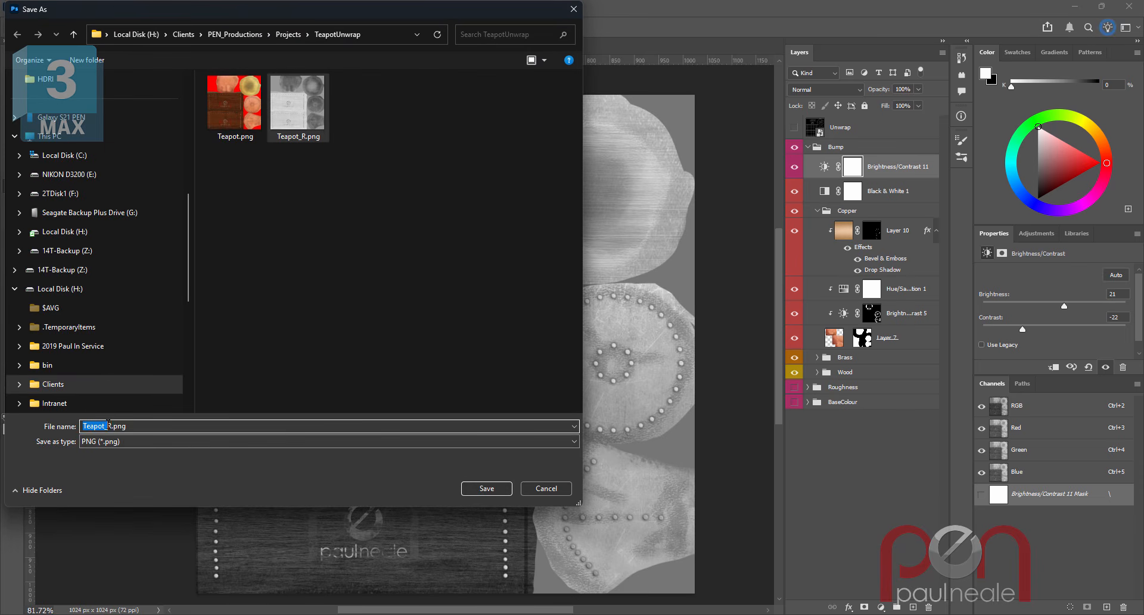
{"action": "left_click", "coordinate": [114, 427]}
{"action": "type", "text": "B"}
{"action": "key", "text": "Return"}
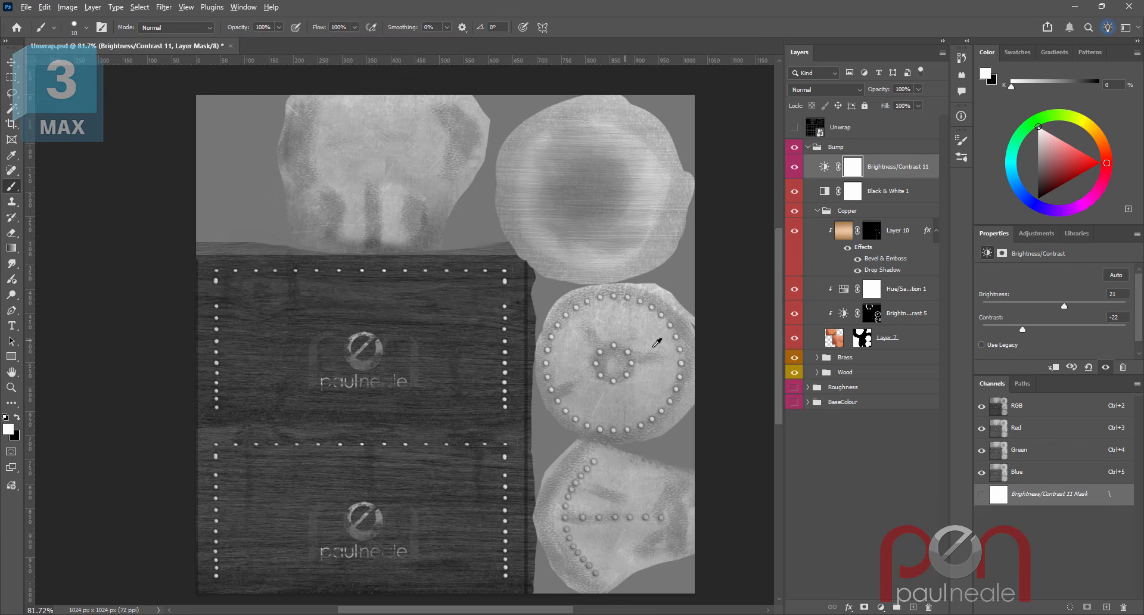
Switch to 3ds Max, duplicate the roughness Bitmap Lookup node into empty space below, and load Teapot_B.png into the copy.
{"action": "key", "text": "alt+Tab"}
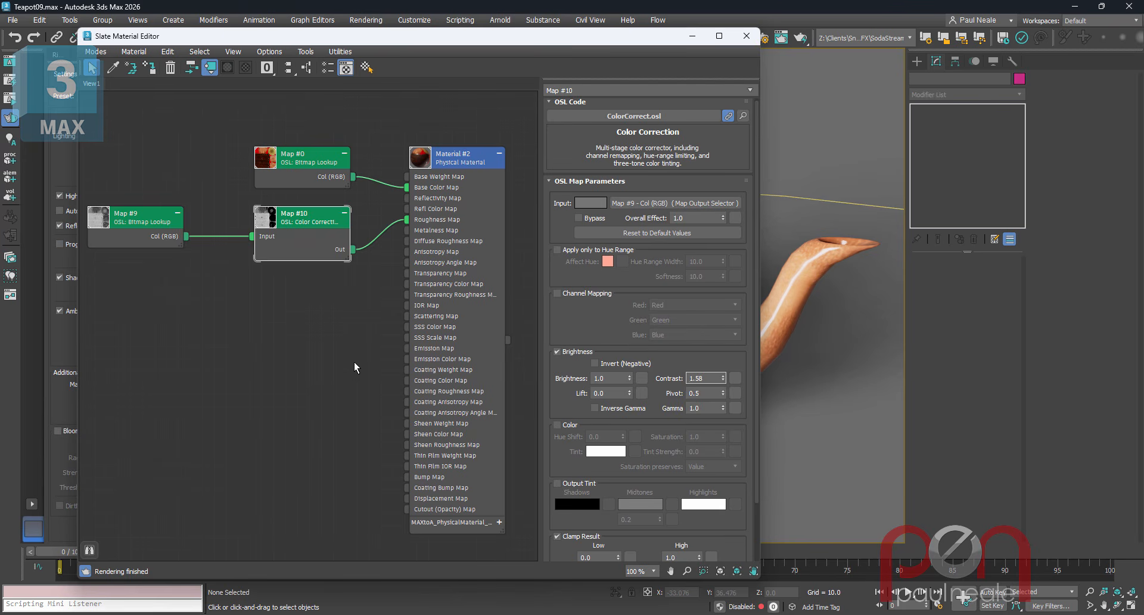
{"action": "left_click", "coordinate": [315, 333]}
{"action": "mouse_move", "coordinate": [143, 221]}
{"action": "left_mouse_down", "text": "shift"}
{"action": "mouse_move", "coordinate": [164, 238]}
{"action": "mouse_move", "coordinate": [223, 369]}
{"action": "left_mouse_up", "text": "shift"}
{"action": "double_click", "coordinate": [223, 368]}
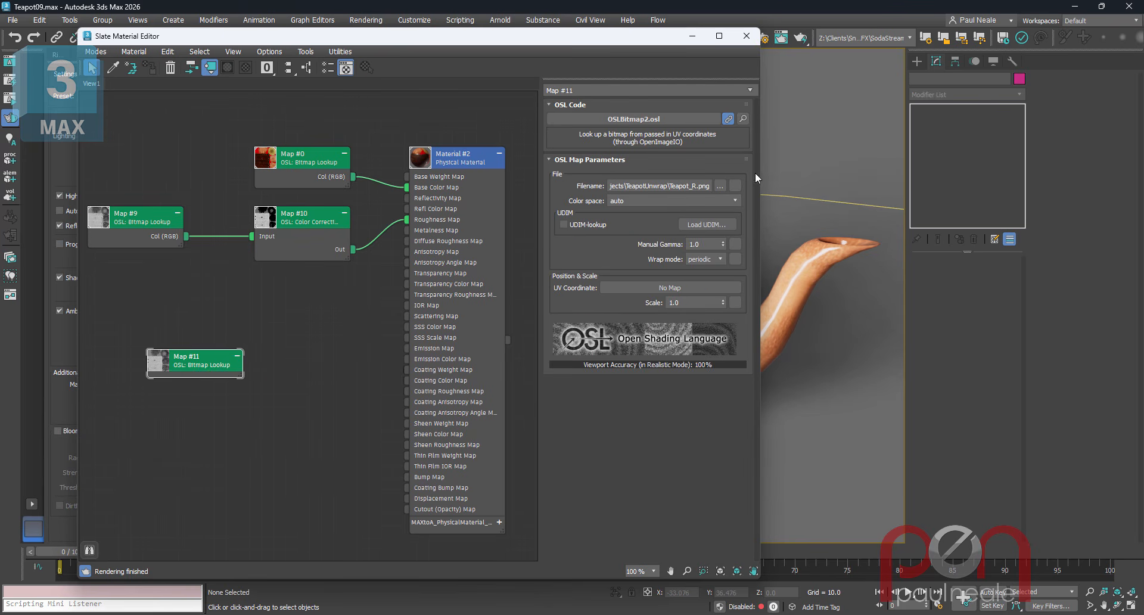
{"action": "left_click", "coordinate": [722, 187]}
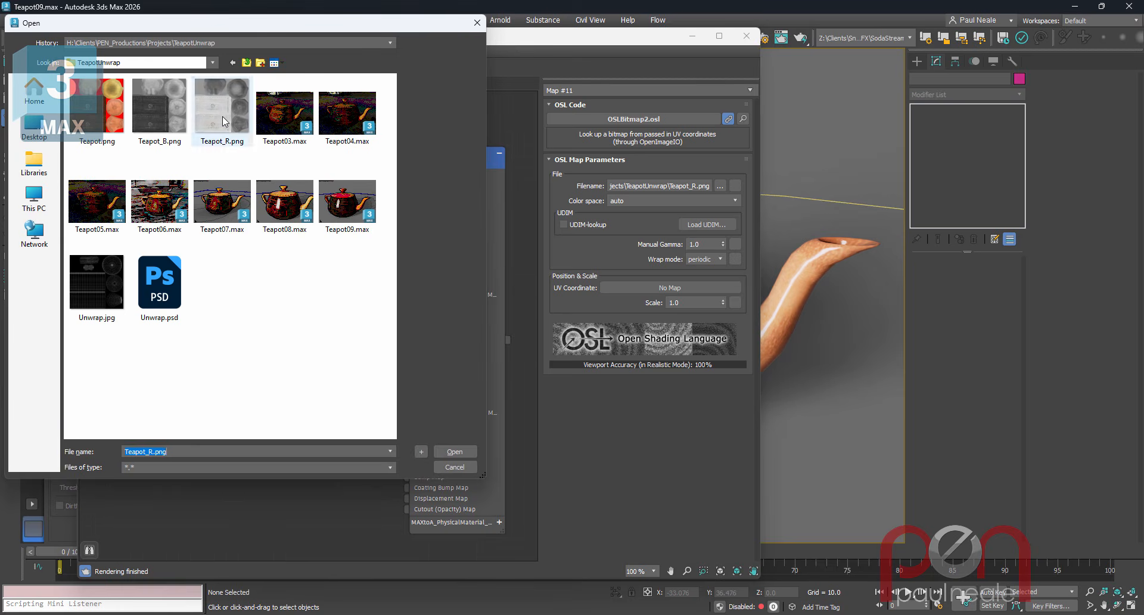
{"action": "double_click", "coordinate": [242, 138]}
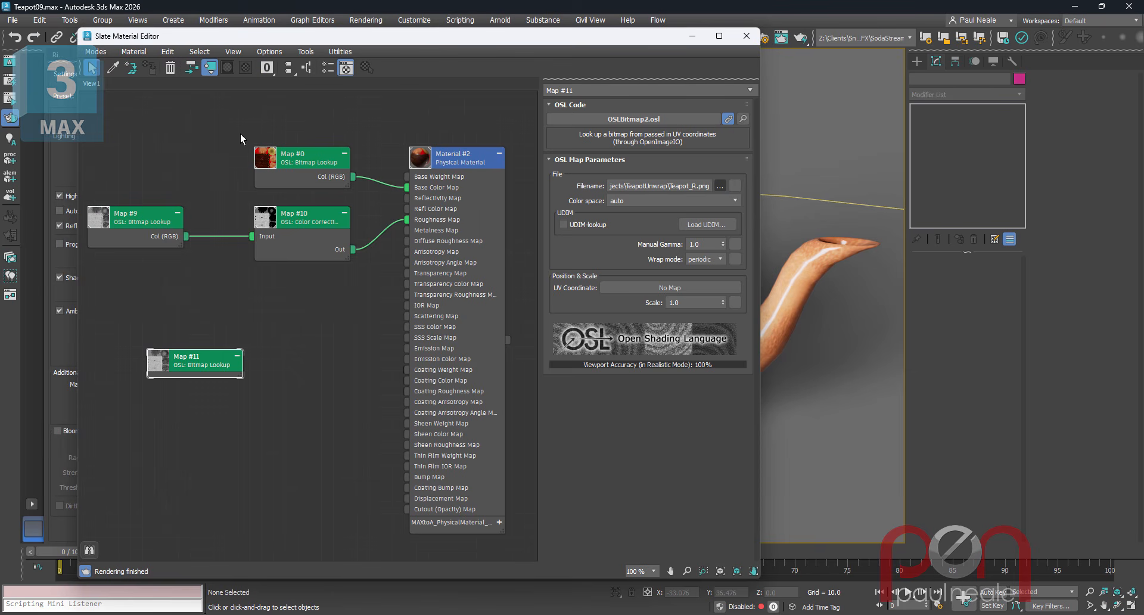
{"action": "left_click", "coordinate": [720, 186]}
{"action": "double_click", "coordinate": [159, 118]}
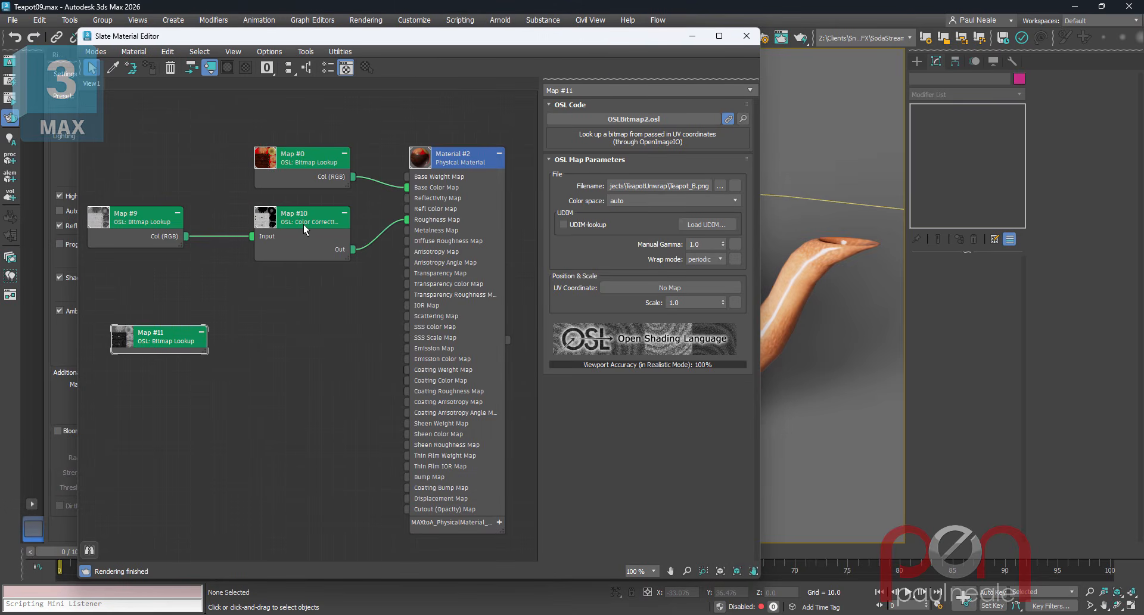
Create an OSL Color Correction map and wire the bump bitmap's color output into its Input.
{"action": "left_click", "coordinate": [192, 344]}
{"action": "left_click", "coordinate": [227, 365]}
{"action": "left_click", "coordinate": [273, 362]}
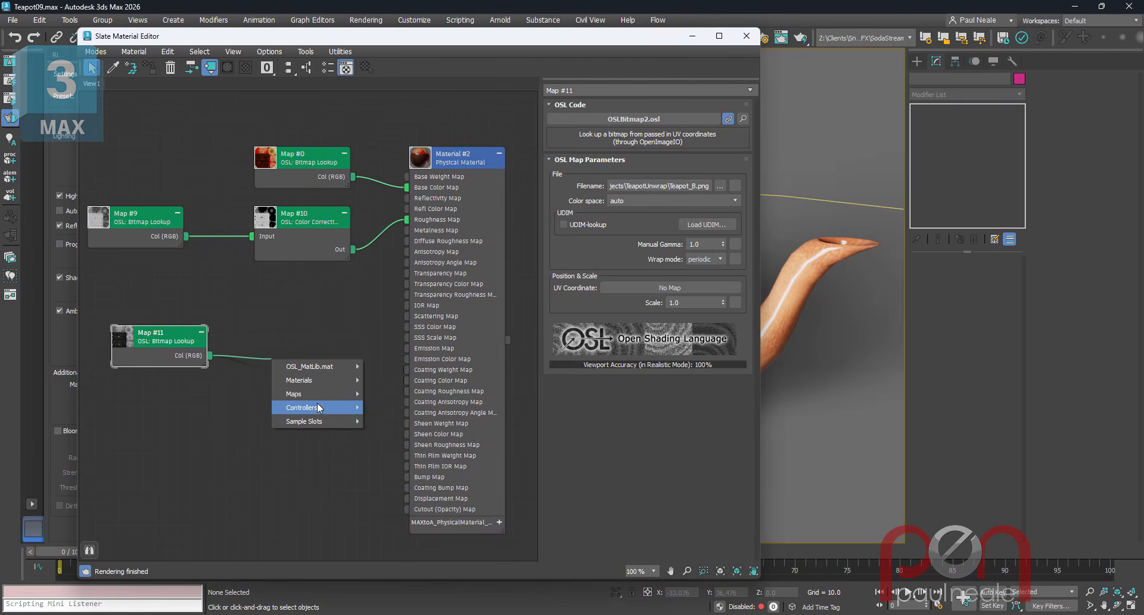
{"action": "mouse_move", "coordinate": [309, 394]}
{"action": "mouse_move", "coordinate": [397, 408]}
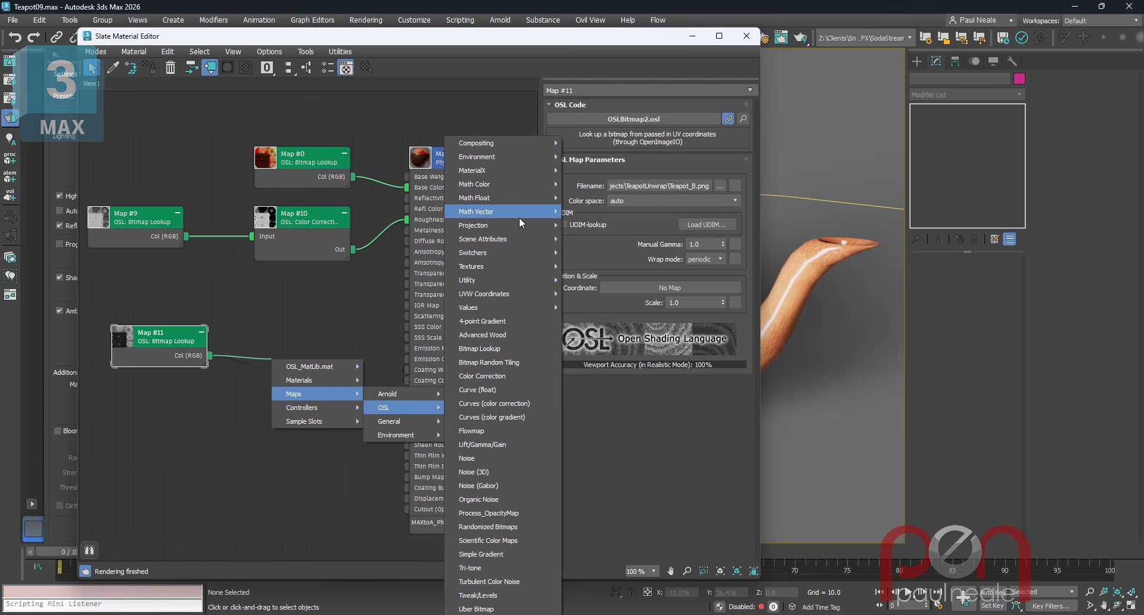
{"action": "left_click", "coordinate": [501, 375]}
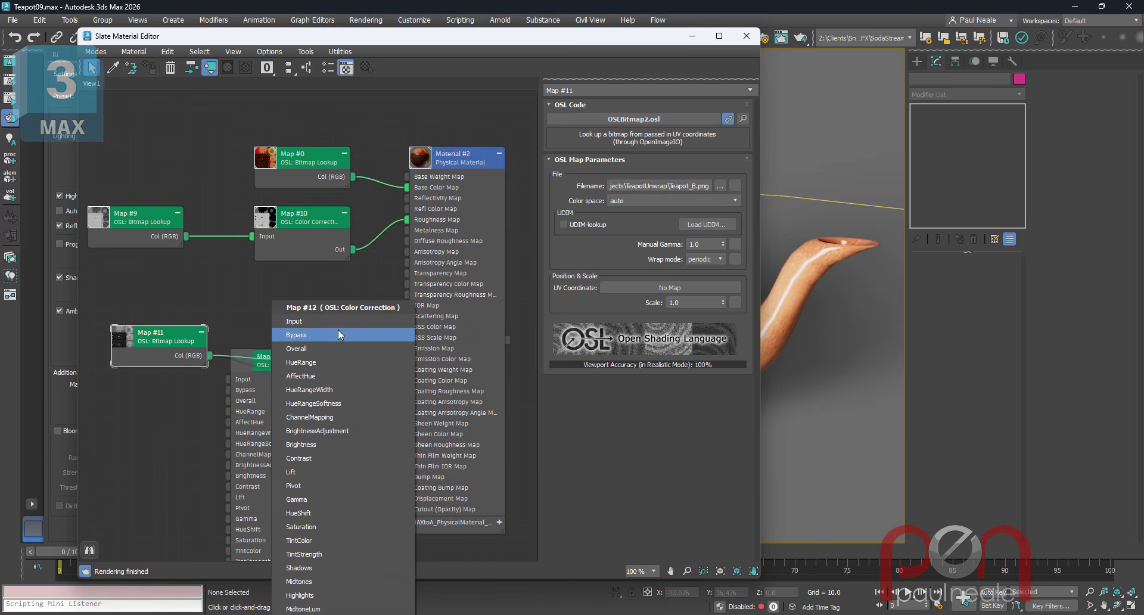
{"action": "left_click", "coordinate": [317, 324]}
Hide the new Color Correction's unused slots, connect its Out to the material's Bump Map, and align it with the bump bitmap.
{"action": "left_click_drag", "start_coordinate": [286, 364], "coordinate": [406, 402]}
{"action": "key", "text": "h"}
{"action": "left_click_drag", "start_coordinate": [405, 453], "coordinate": [406, 477]}
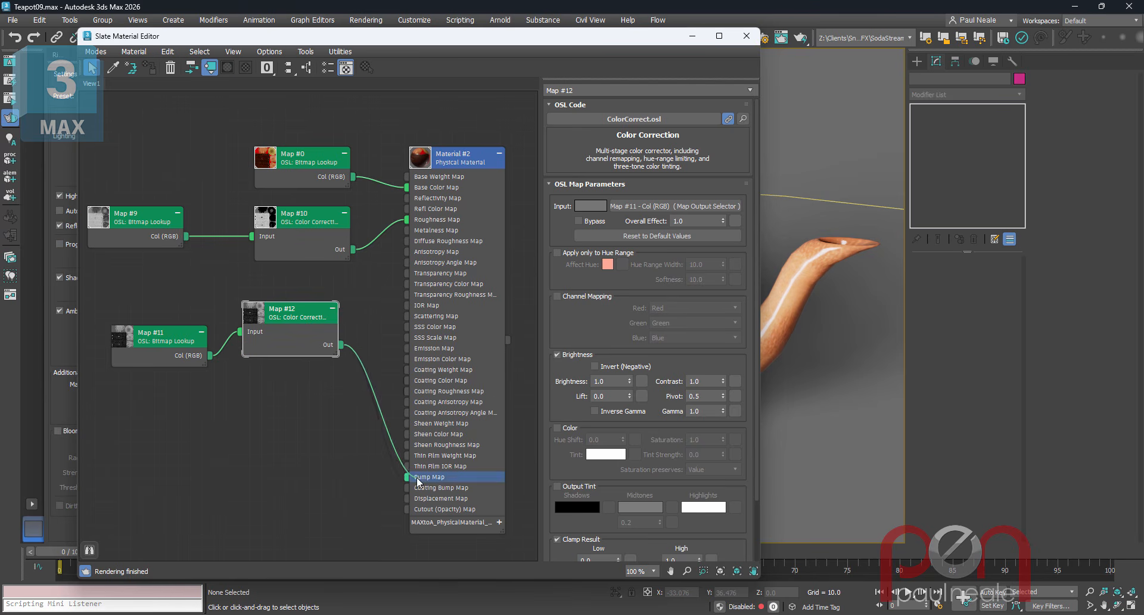
{"action": "left_click_drag", "start_coordinate": [304, 330], "coordinate": [303, 354]}
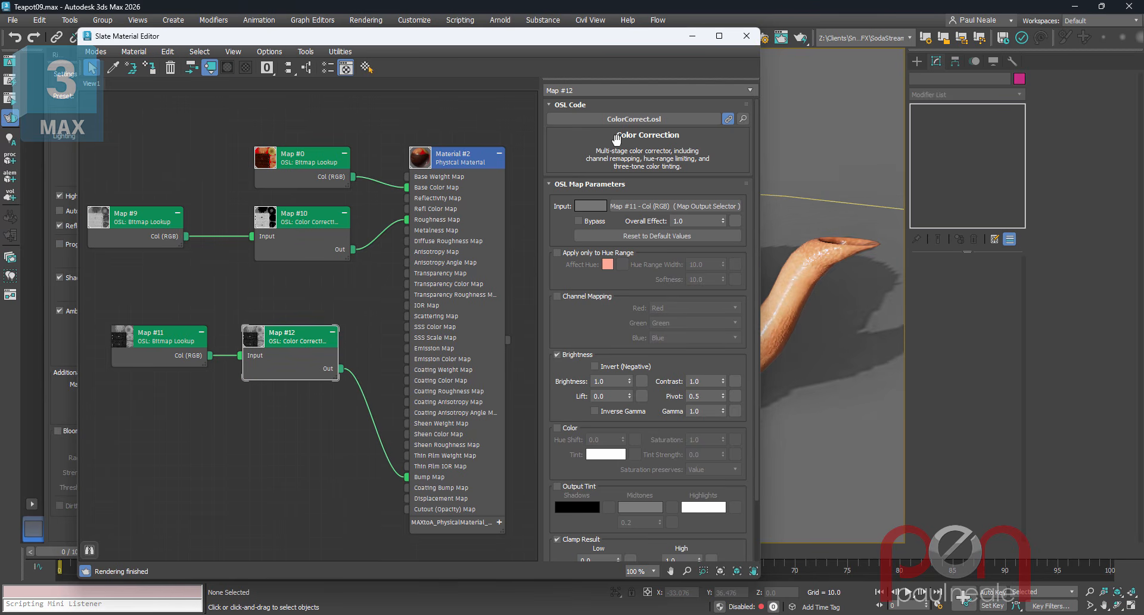
Open the Physical Material's parameters and raise its Bump Map amount to 0.41.
{"action": "scroll", "coordinate": [584, 114], "scroll_direction": "down", "scroll_amount": 3}
{"action": "double_click", "coordinate": [470, 164]}
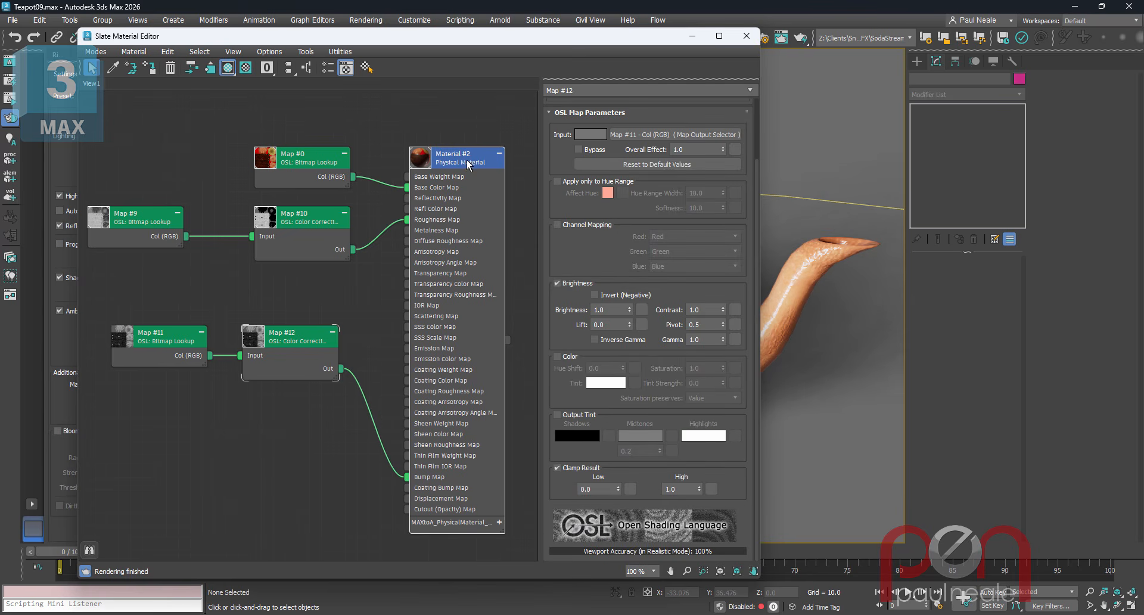
{"action": "scroll", "coordinate": [559, 207], "scroll_direction": "down", "scroll_amount": 3}
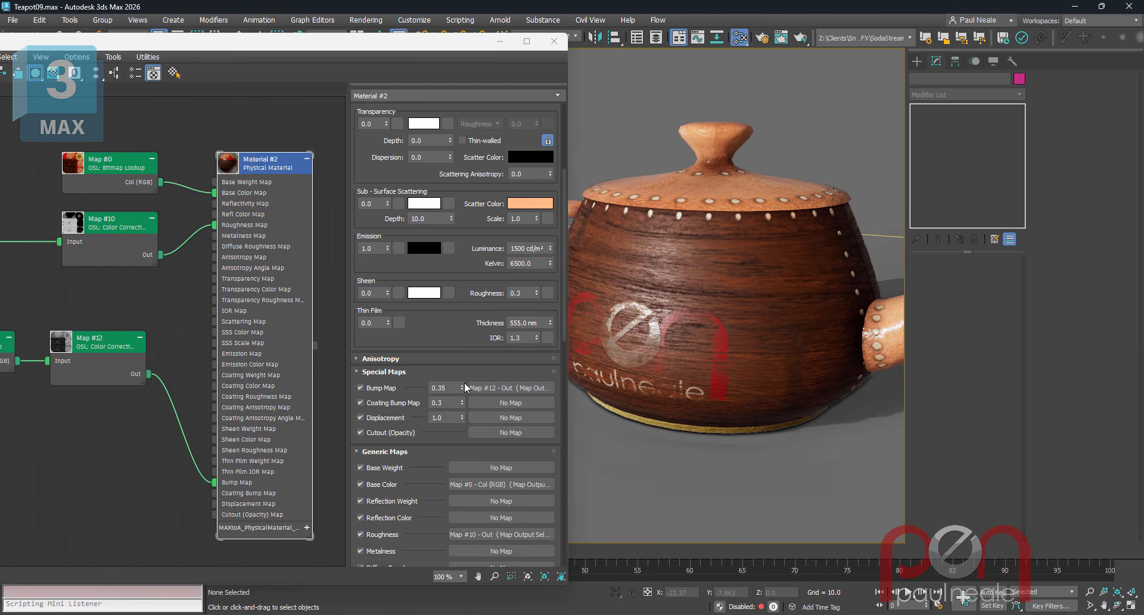
{"action": "left_click_drag", "start_coordinate": [462, 388], "coordinate": [462, 385]}
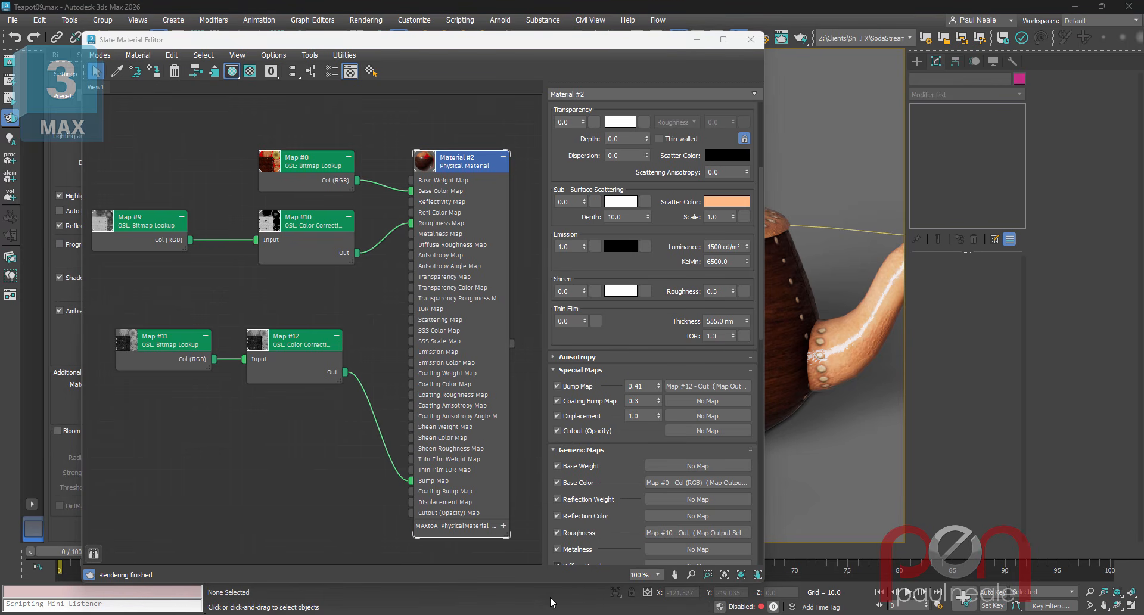
Switch to Photoshop and set the contrast of the Copper group's Brightness/Contrast 5 adjustment to -39.
{"action": "left_click", "coordinate": [535, 614]}
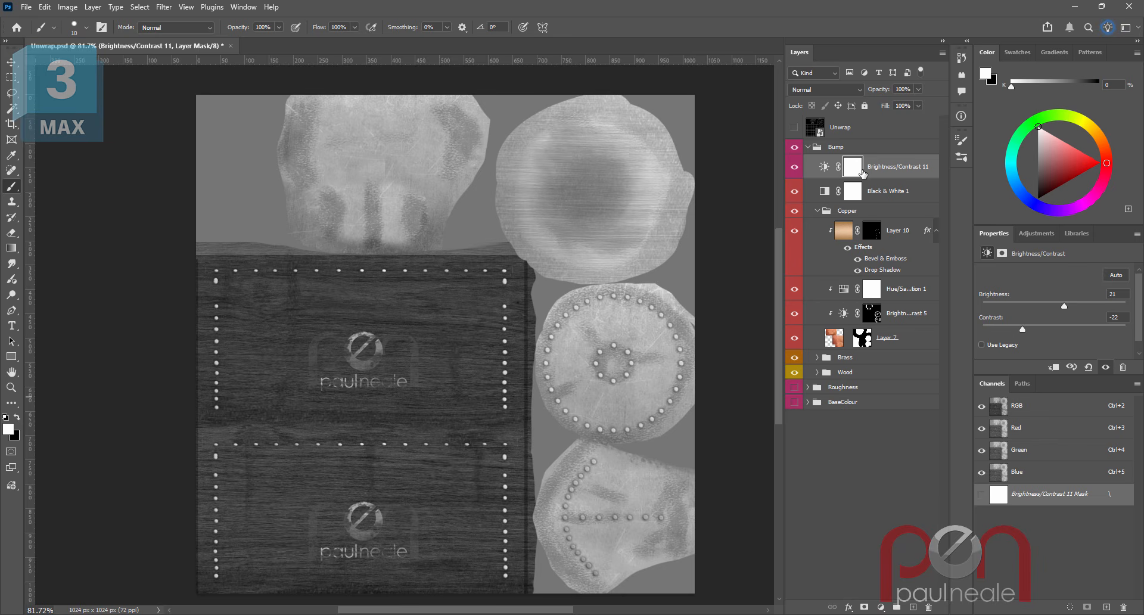
{"action": "left_click", "coordinate": [896, 233]}
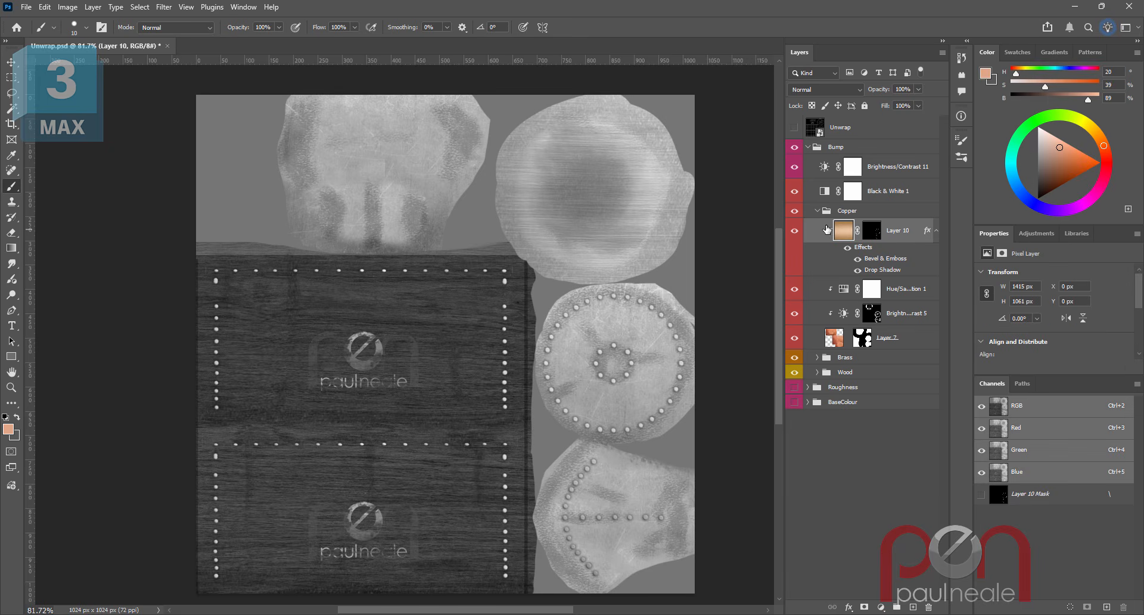
{"action": "key", "text": "ctrl+alt+g"}
{"action": "left_click", "coordinate": [895, 318]}
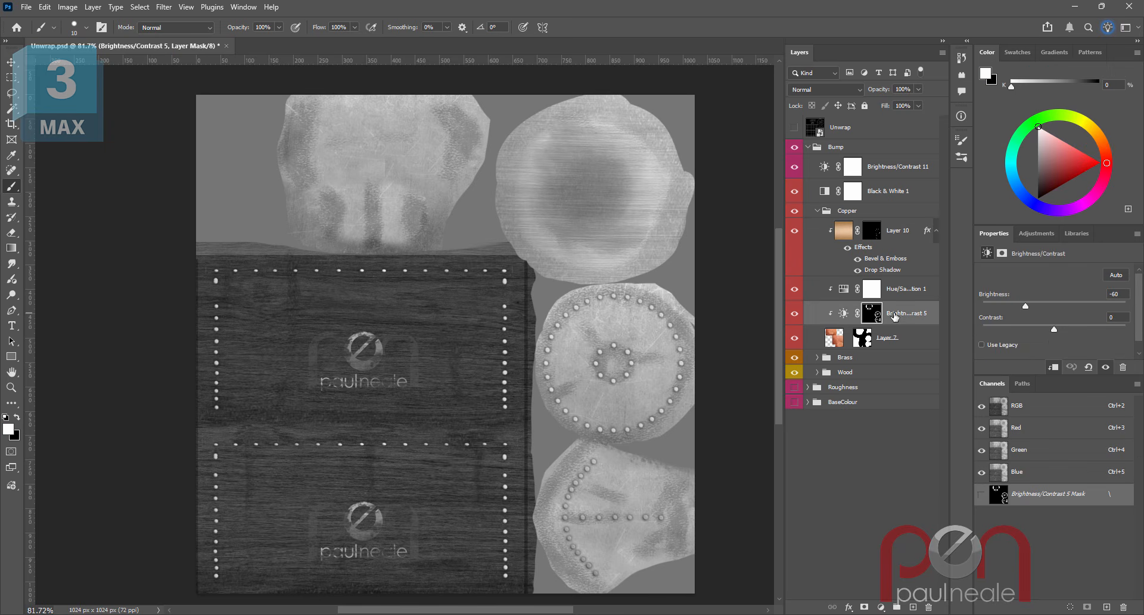
{"action": "mouse_move", "coordinate": [1053, 331]}
{"action": "left_mouse_down"}
{"action": "mouse_move", "coordinate": [1003, 327]}
{"action": "mouse_move", "coordinate": [1054, 324]}
{"action": "left_mouse_up"}
In the Brass group, enable Use Legacy on Brightness/Contrast 2 and set brightness to 89 and contrast to about -80.
{"action": "left_click", "coordinate": [817, 357]}
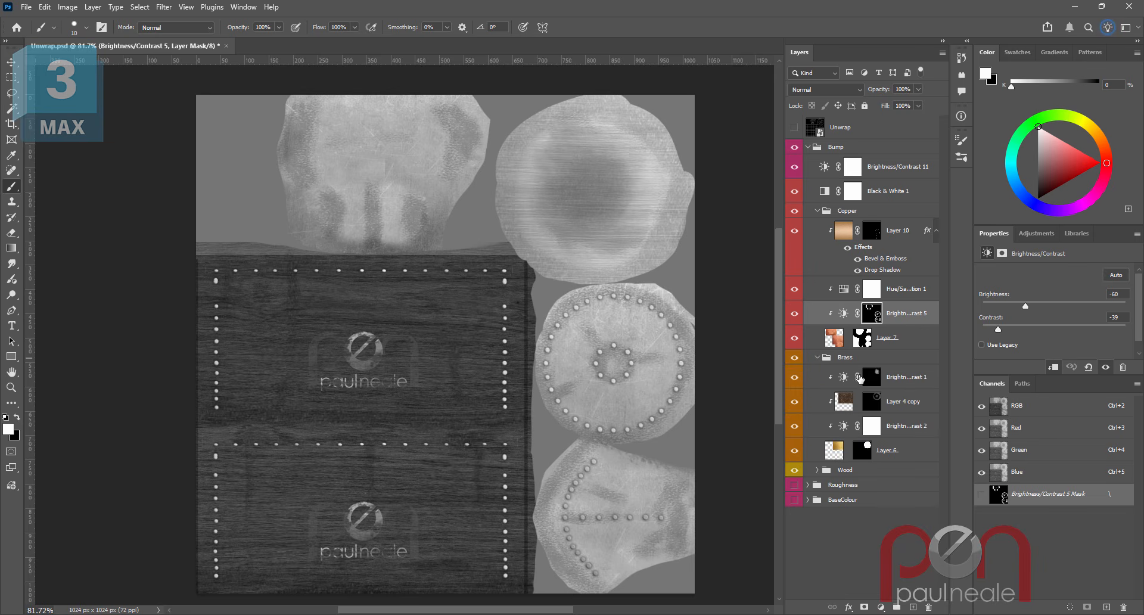
{"action": "left_click", "coordinate": [901, 426]}
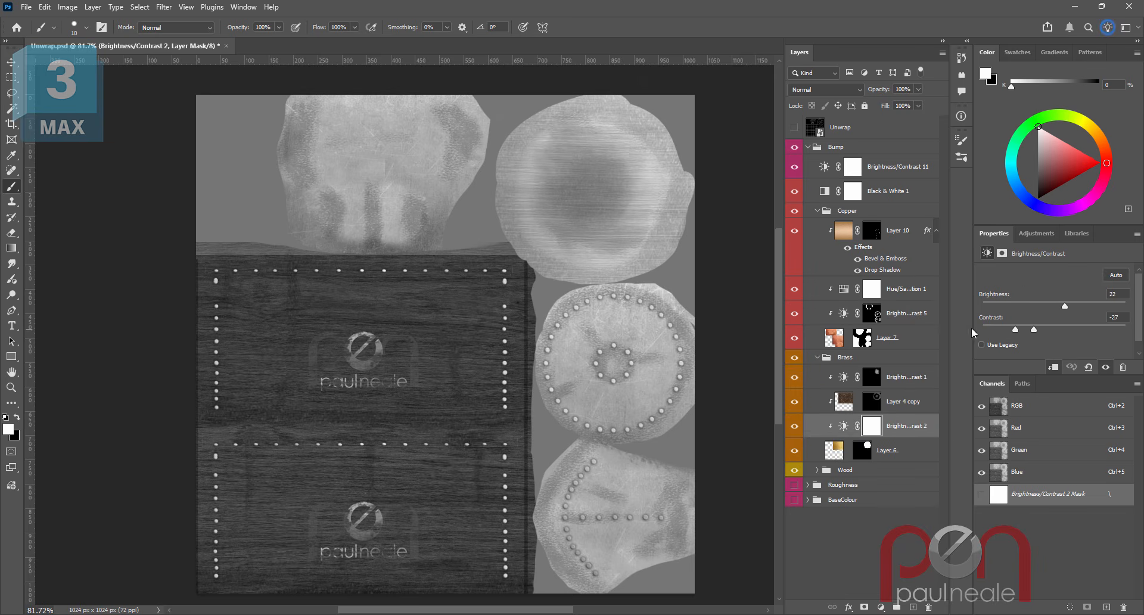
{"action": "left_click_drag", "start_coordinate": [1055, 329], "coordinate": [993, 329]}
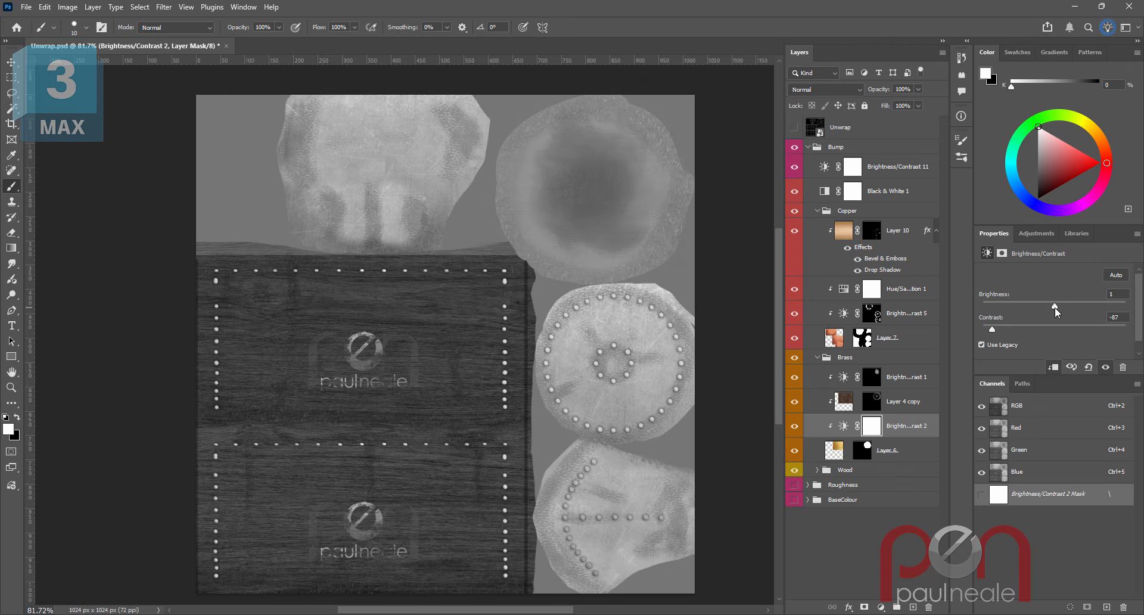
{"action": "left_click_drag", "start_coordinate": [1055, 307], "coordinate": [1102, 324]}
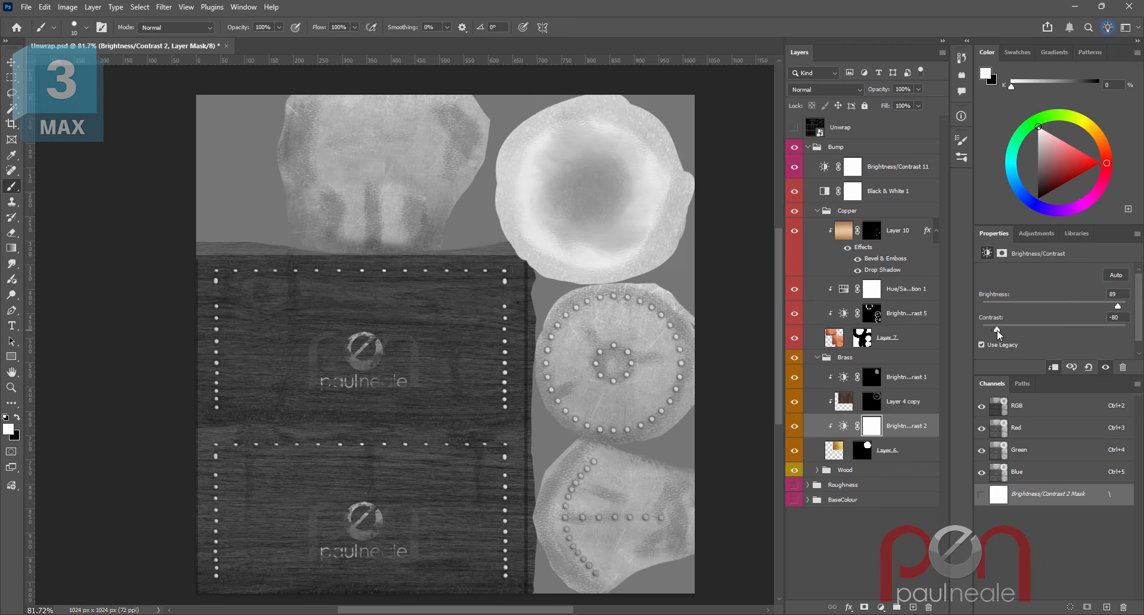
{"action": "mouse_move", "coordinate": [998, 333]}
{"action": "left_mouse_down"}
{"action": "mouse_move", "coordinate": [988, 336]}
{"action": "mouse_move", "coordinate": [1042, 336]}
{"action": "mouse_move", "coordinate": [997, 337]}
{"action": "left_mouse_up"}
Enable Use Legacy on the Copper group's Brightness/Contrast 5 and set brightness to 33 and contrast to -100.
{"action": "left_click", "coordinate": [904, 314]}
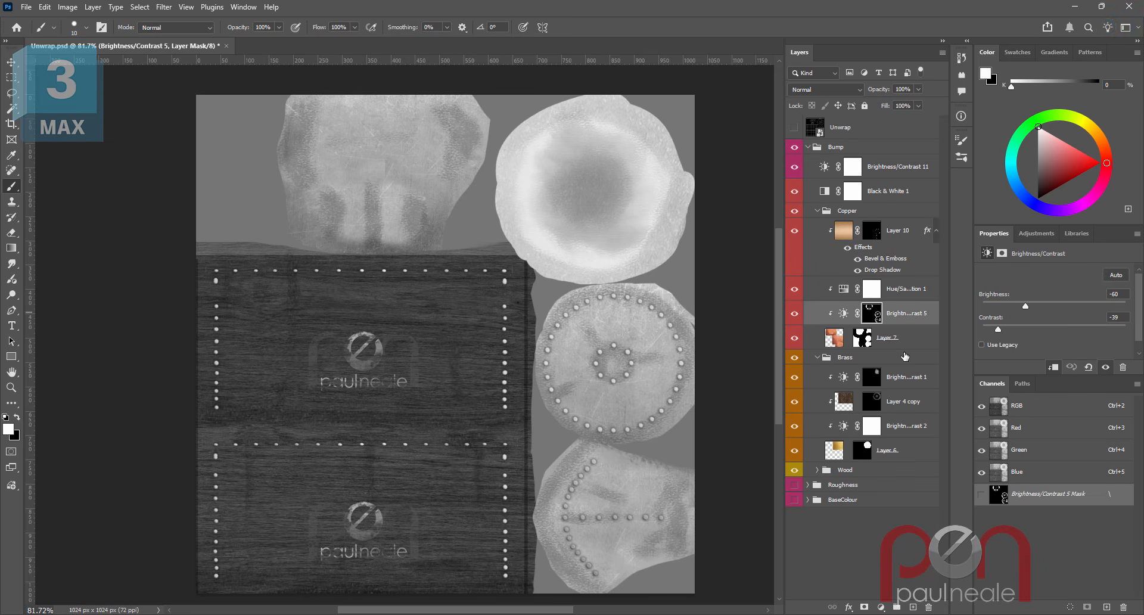
{"action": "left_click", "coordinate": [982, 345]}
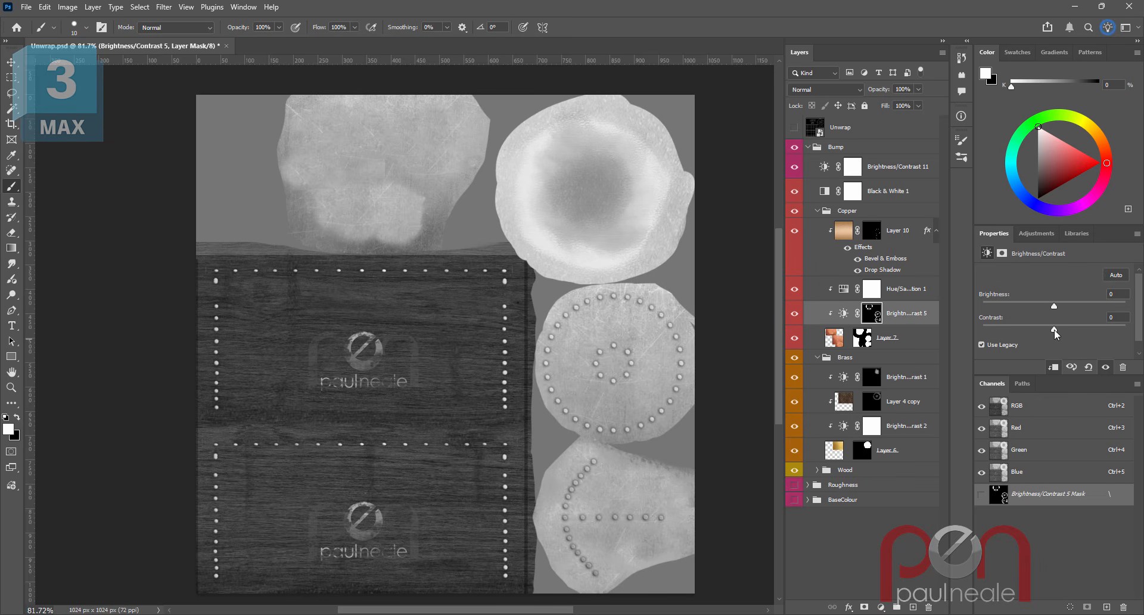
{"action": "left_click_drag", "start_coordinate": [1052, 330], "coordinate": [984, 329]}
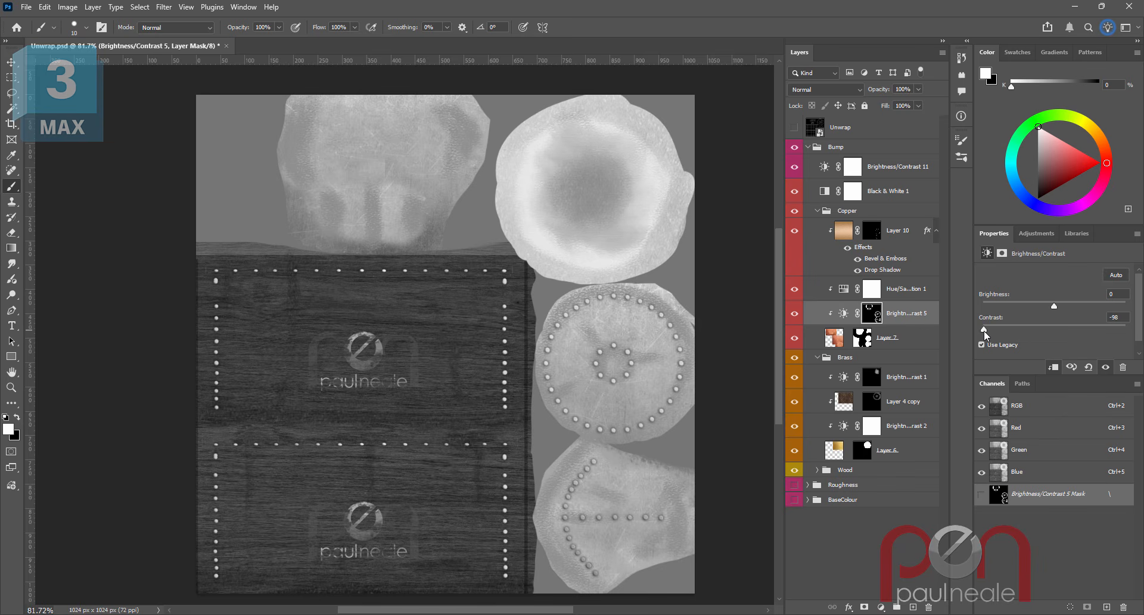
{"action": "left_click_drag", "start_coordinate": [1054, 308], "coordinate": [1077, 308]}
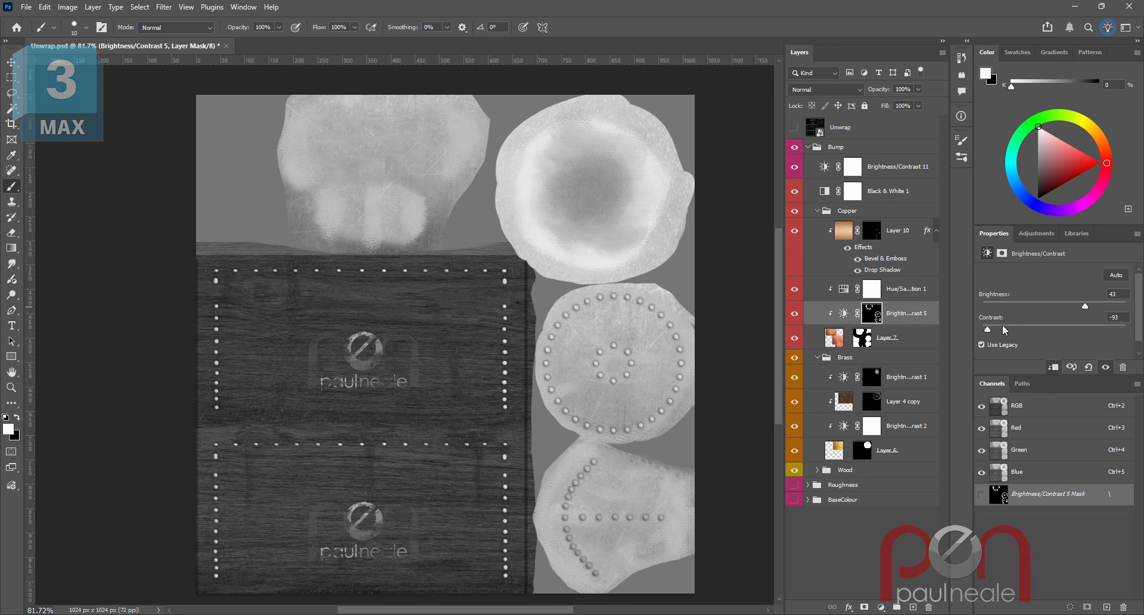
{"action": "left_click_drag", "start_coordinate": [1008, 333], "coordinate": [977, 336]}
{"action": "left_click_drag", "start_coordinate": [1086, 305], "coordinate": [1086, 309]}
{"action": "left_click_drag", "start_coordinate": [1096, 310], "coordinate": [1079, 310]}
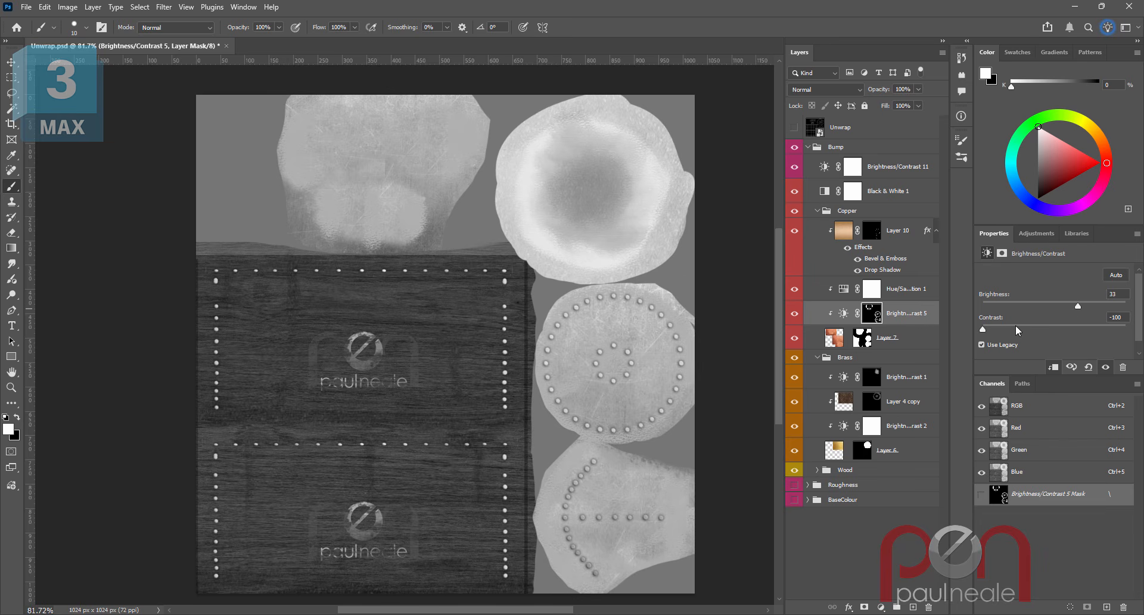
Export the bump texture as a PNG, overwriting Teapot_B.png in the TeapotUnwrap folder.
{"action": "key", "text": "ctrl+alt+g"}
{"action": "left_click", "coordinate": [26, 7]}
{"action": "mouse_move", "coordinate": [83, 216]}
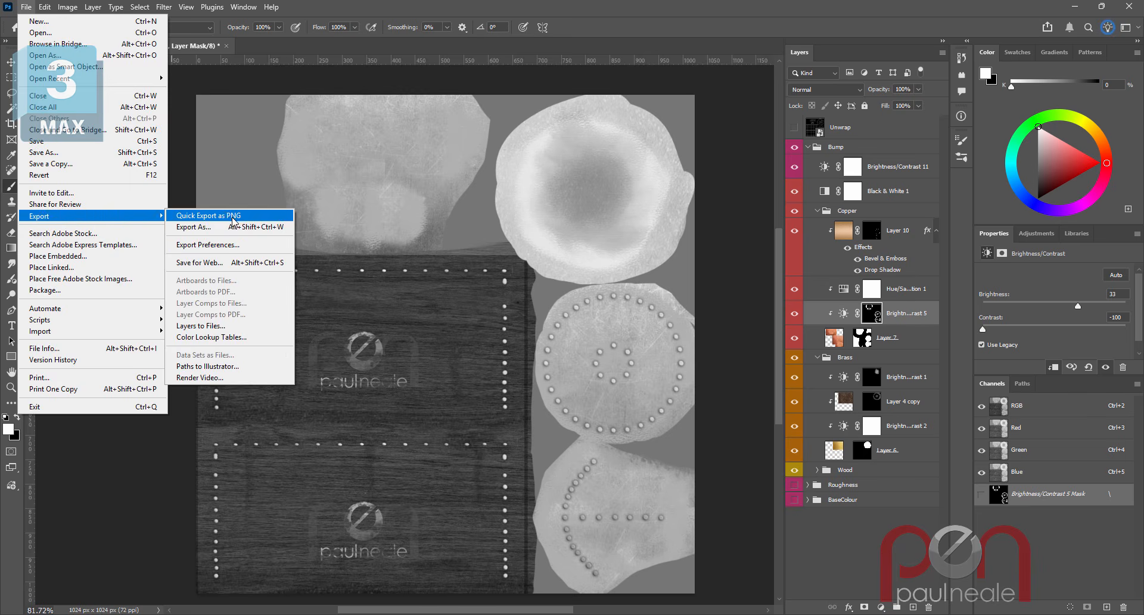
{"action": "left_click", "coordinate": [251, 227]}
{"action": "double_click", "coordinate": [297, 103]}
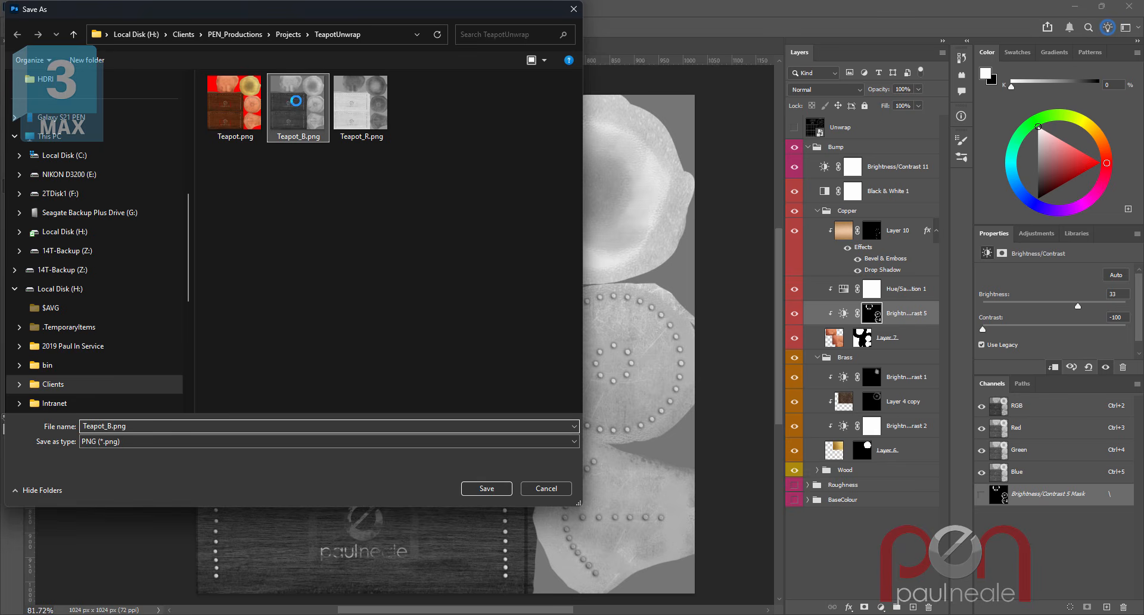
{"action": "left_click", "coordinate": [603, 313]}
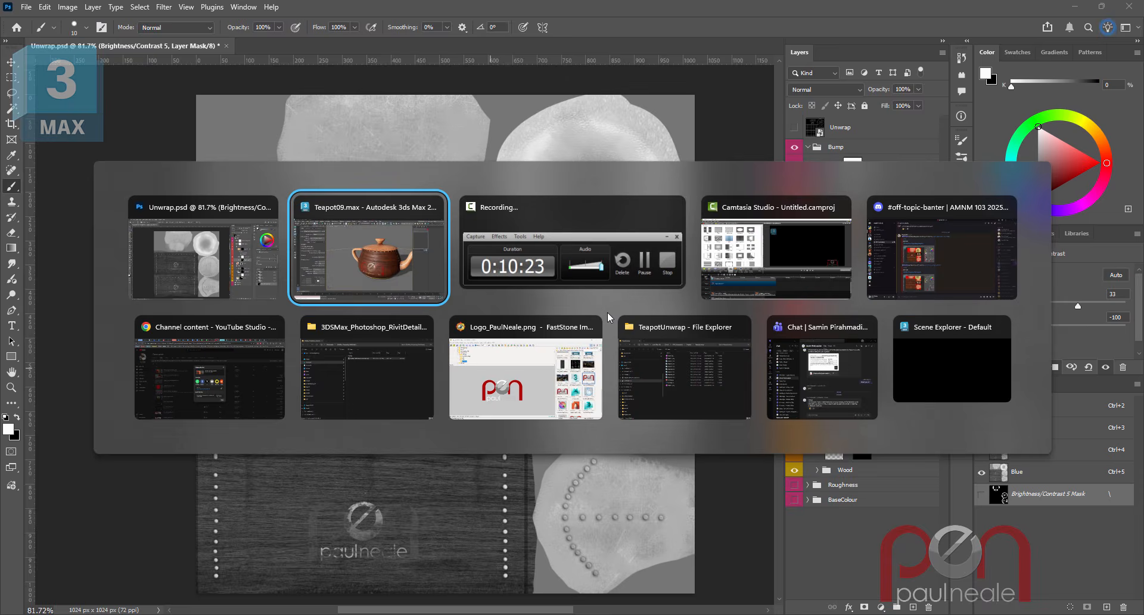
Switch to 3ds Max and inspect the re-exported bump texture on the teapot.
{"action": "key", "text": "alt+Tab"}
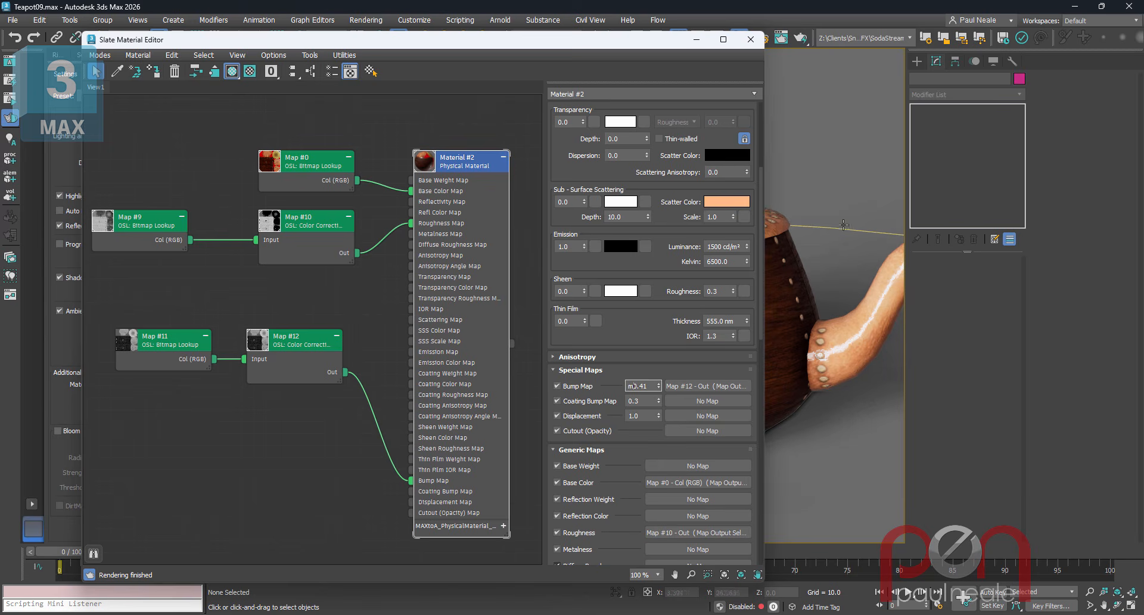
{"action": "key", "text": "m"}
{"action": "left_click_drag", "start_coordinate": [733, 356], "coordinate": [613, 366]}
Switch to Photoshop, add a new clipped layer above Layer 10 in the Copper group, and fill it with white.
{"action": "key", "text": "alt+Tab"}
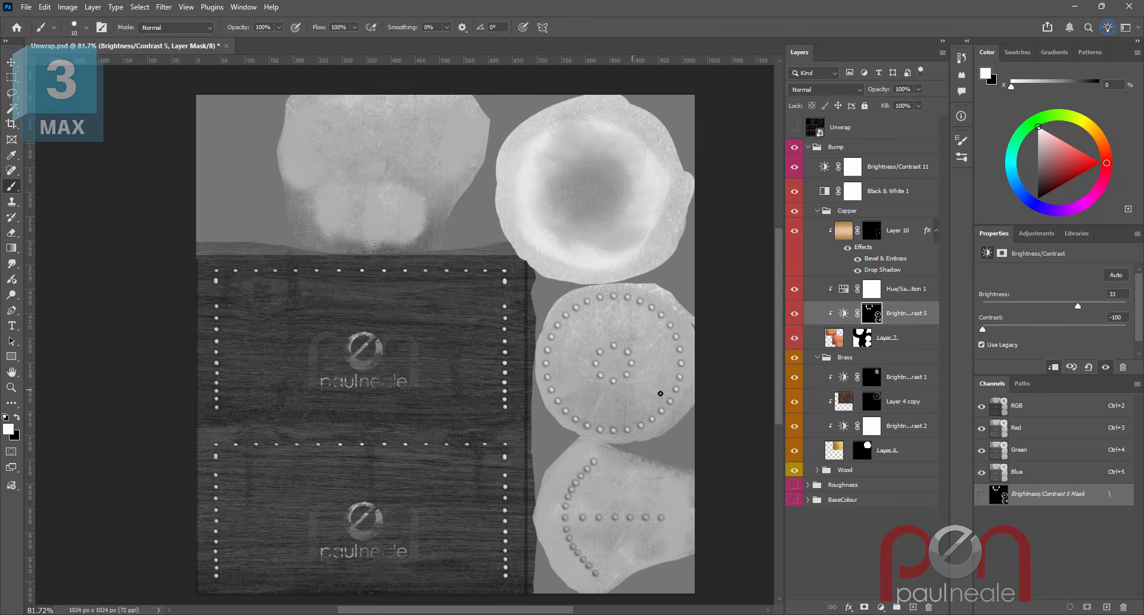
{"action": "left_click", "coordinate": [893, 232]}
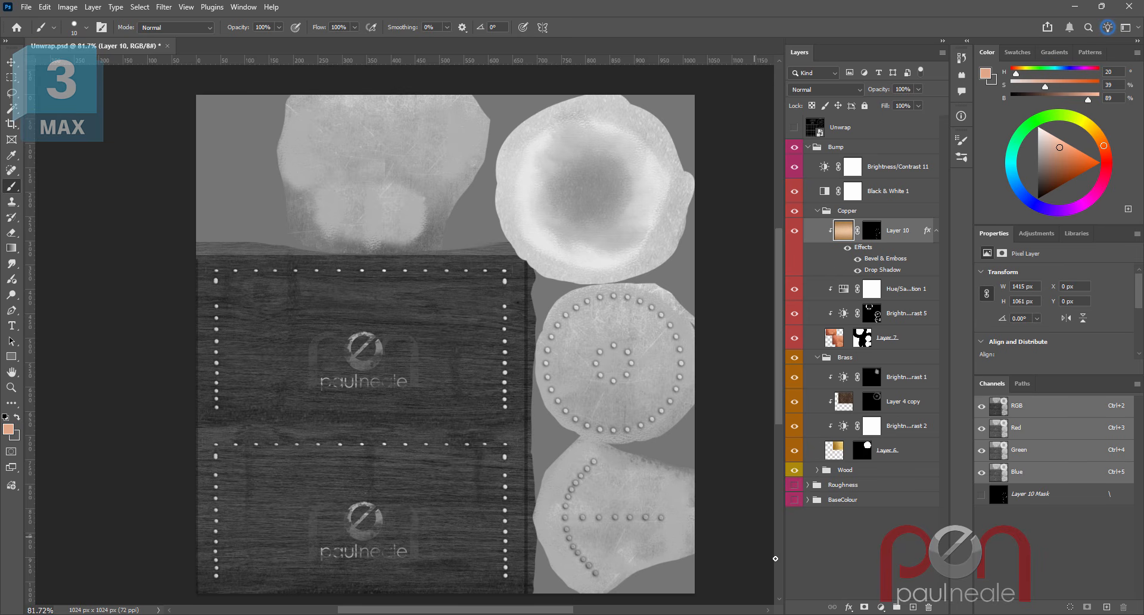
{"action": "left_click", "coordinate": [912, 606]}
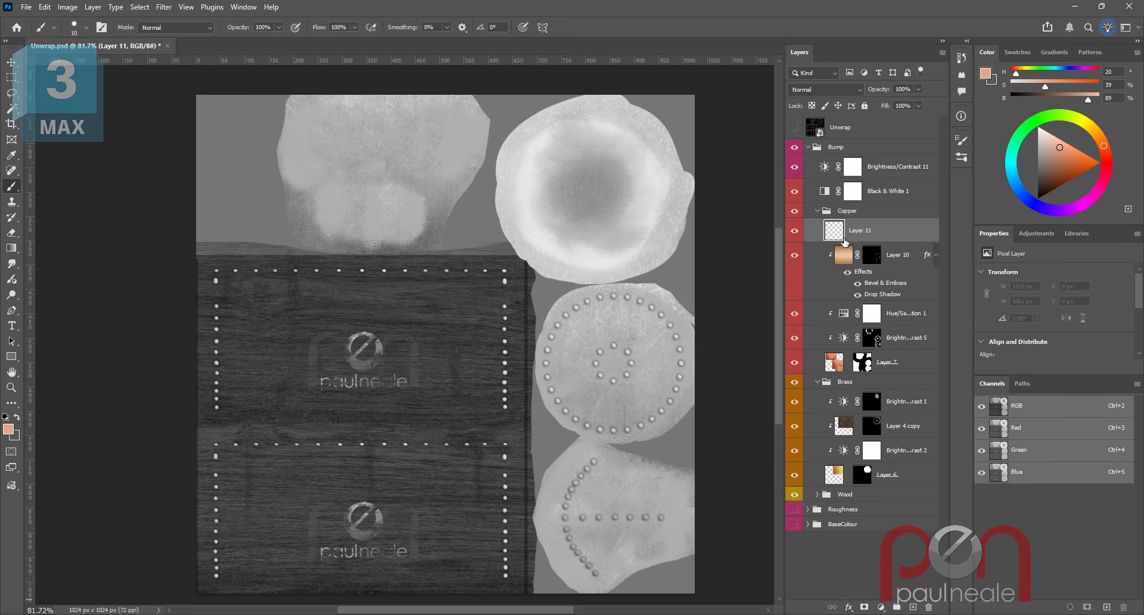
{"action": "left_click", "coordinate": [889, 242], "text": "alt"}
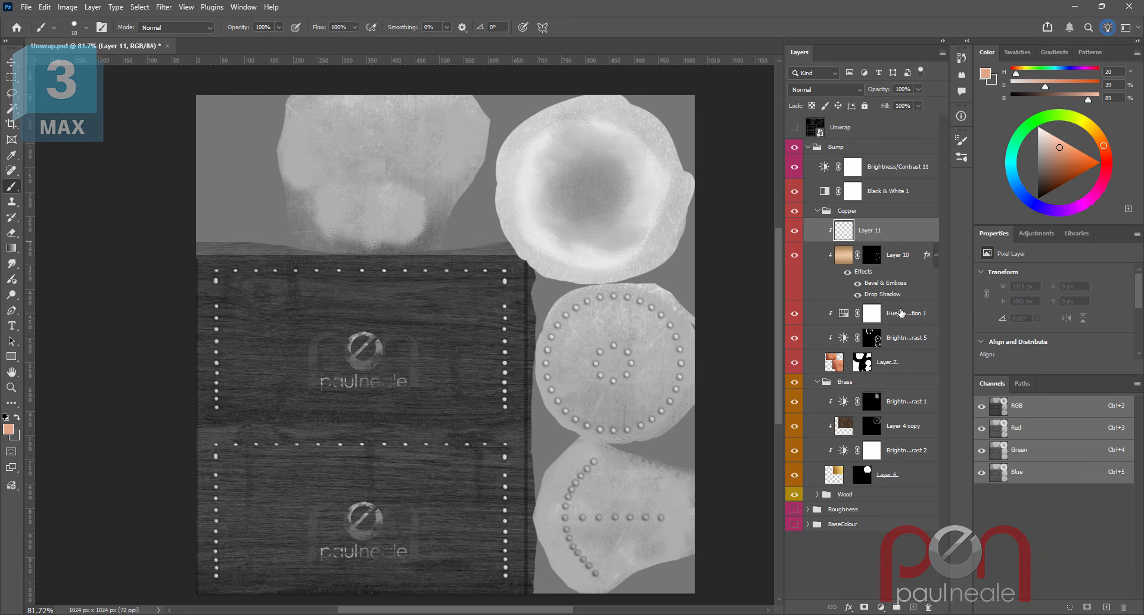
{"action": "left_click", "coordinate": [6, 417]}
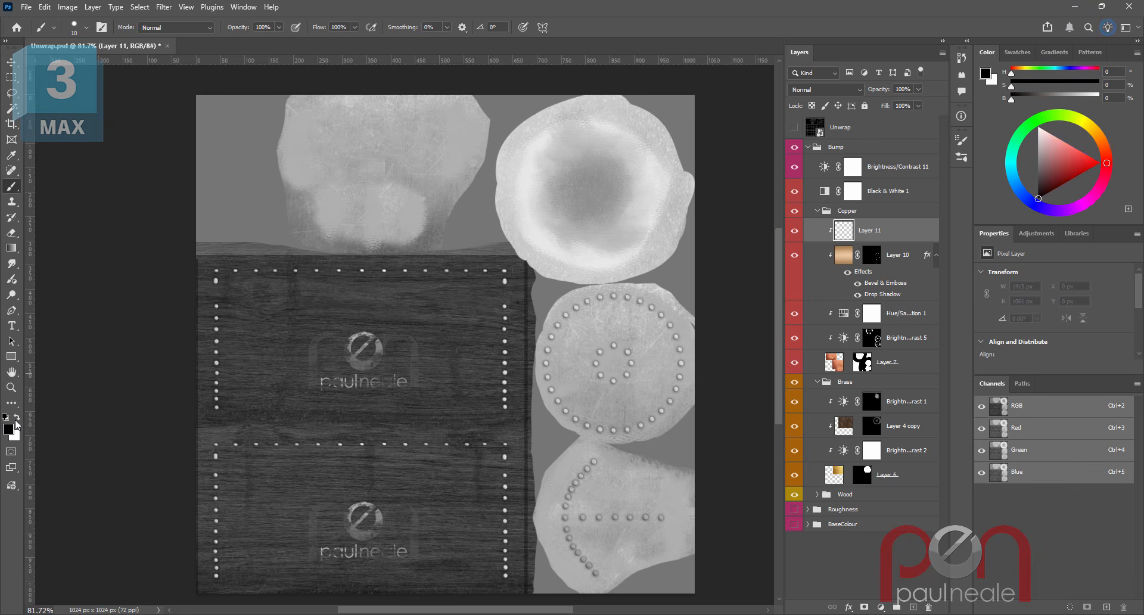
{"action": "key", "text": "ctrl+BackSpace"}
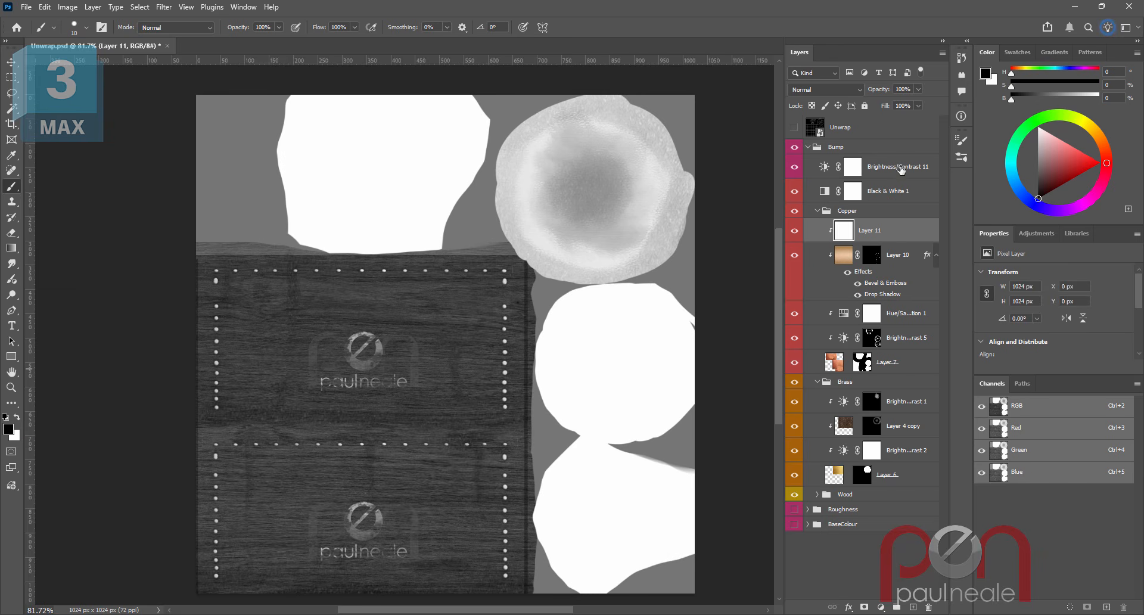
Blend the white Copper layer with Screen at 49% opacity and move it directly below Layer 10.
{"action": "left_click", "coordinate": [861, 90]}
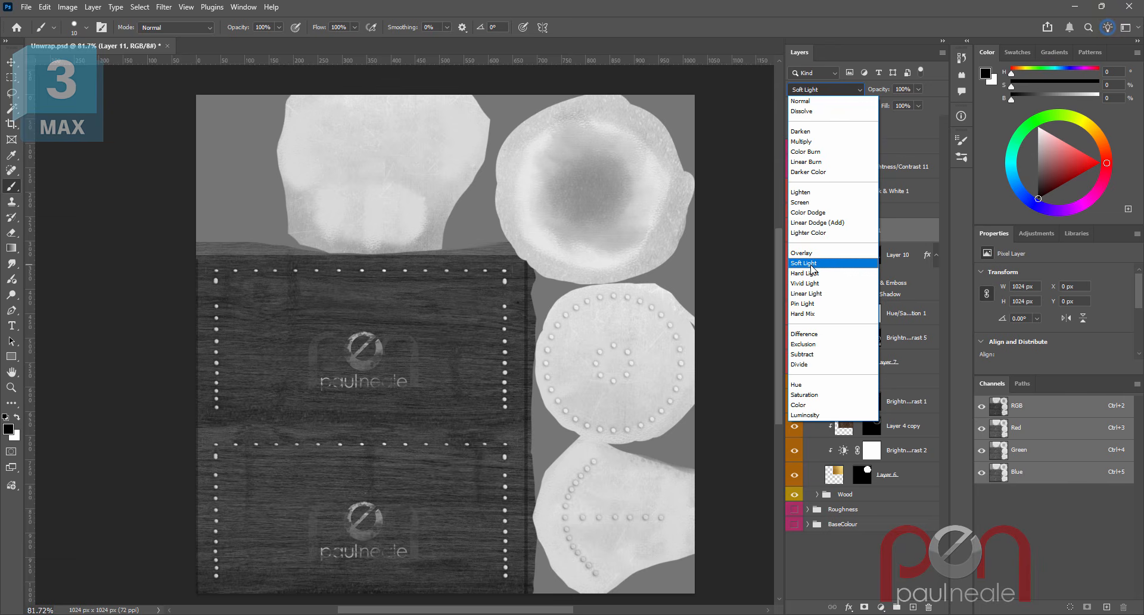
{"action": "left_click", "coordinate": [817, 203]}
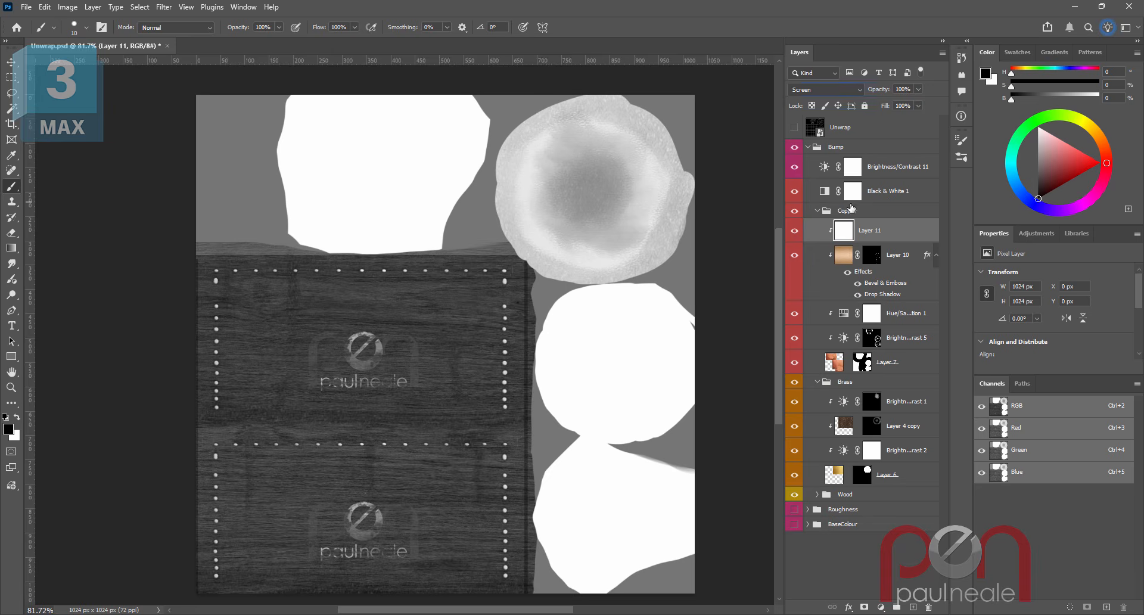
{"action": "left_click", "coordinate": [917, 89]}
{"action": "left_click_drag", "start_coordinate": [910, 102], "coordinate": [889, 103]}
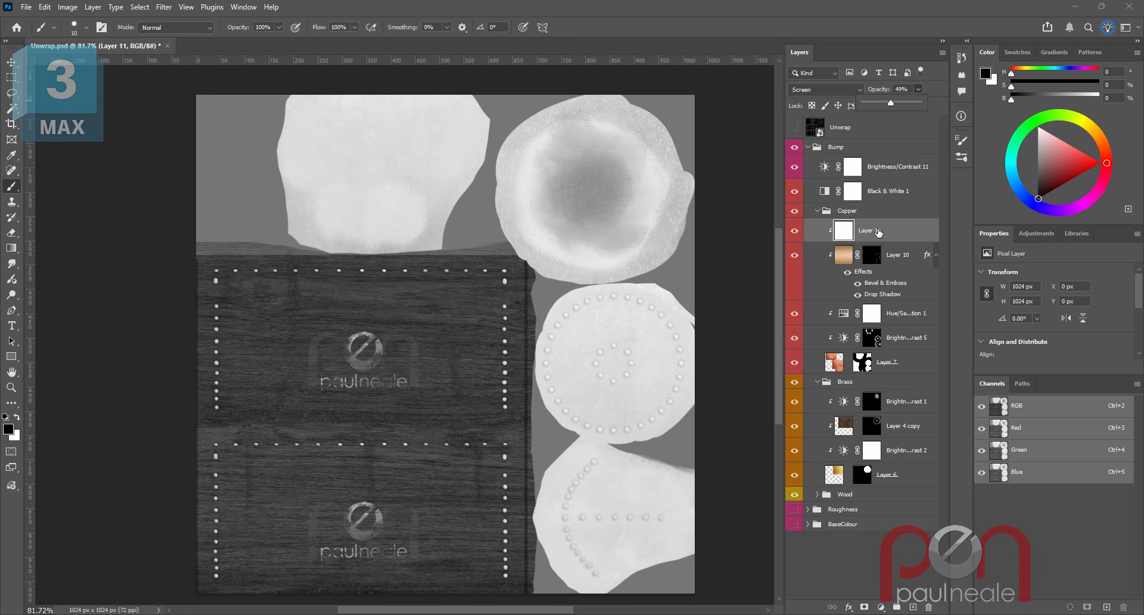
{"action": "left_click_drag", "start_coordinate": [875, 234], "coordinate": [870, 298]}
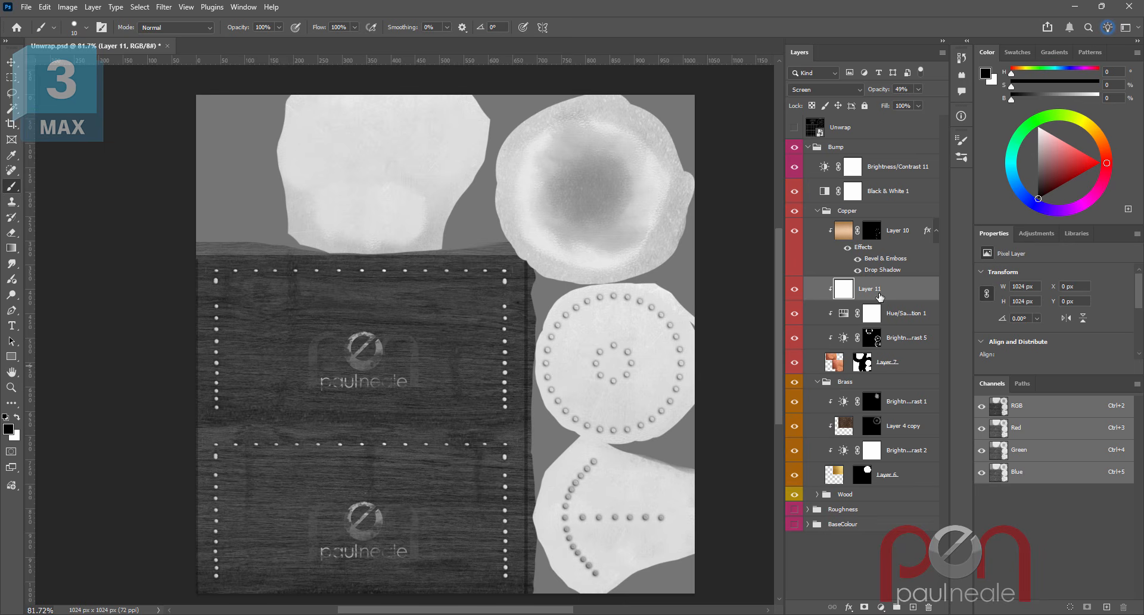
Duplicate the white Screen layer into the Brass group and place the copy above Brightness/Contrast 1.
{"action": "left_click_drag", "start_coordinate": [886, 295], "coordinate": [882, 422]}
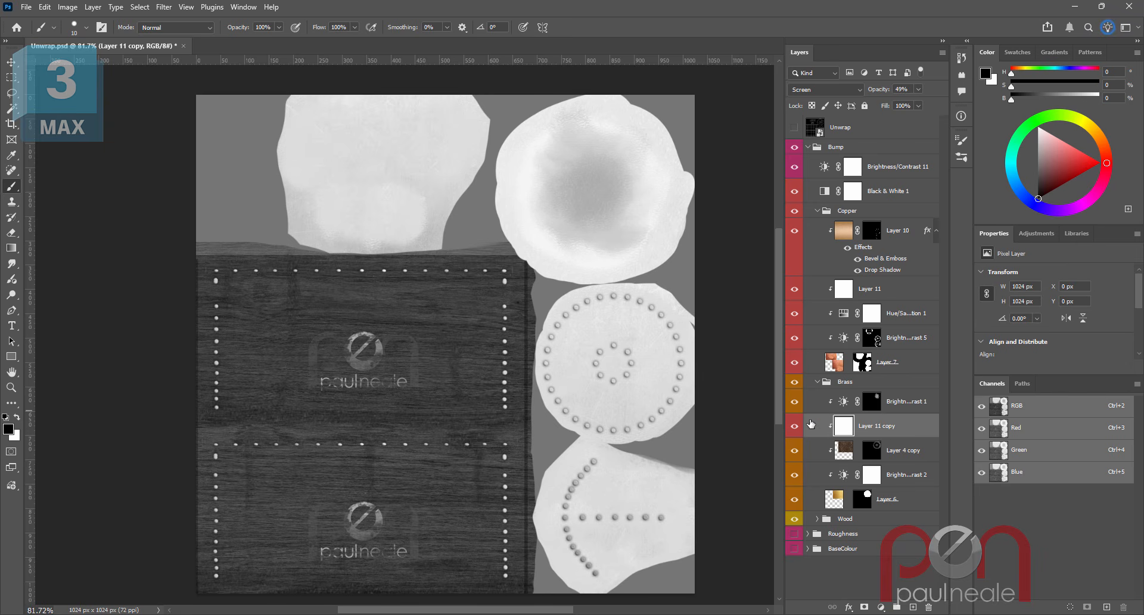
{"action": "left_click", "coordinate": [795, 426]}
{"action": "left_click", "coordinate": [794, 426]}
{"action": "left_click_drag", "start_coordinate": [867, 427], "coordinate": [909, 403]}
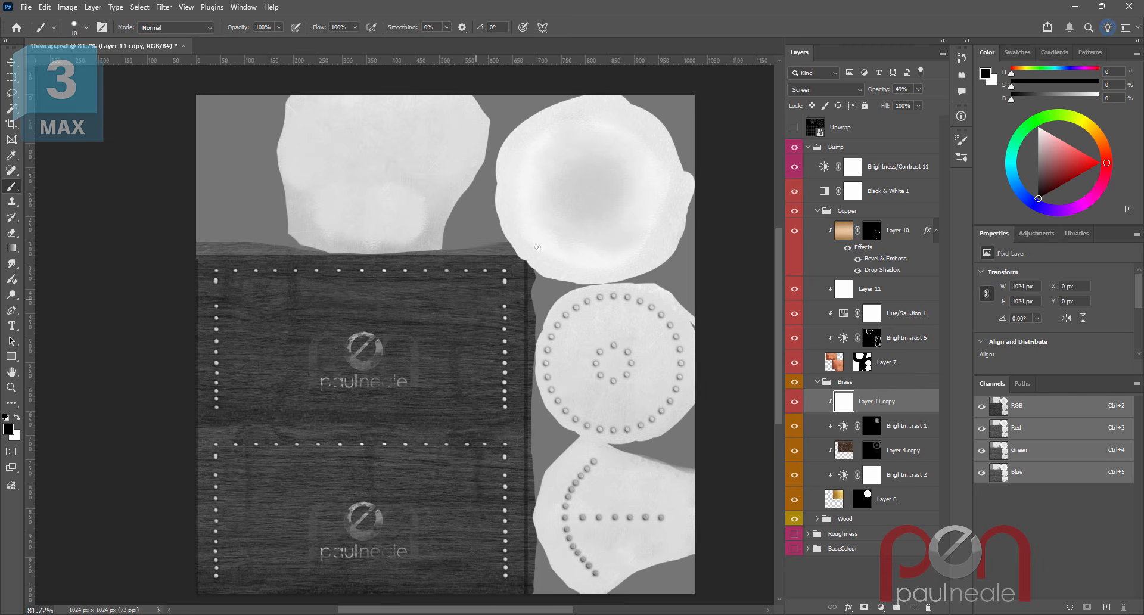
Set the foreground color to gray #717171 and fill the Brass group's Layer 11 copy with it.
{"action": "left_click", "coordinate": [11, 434]}
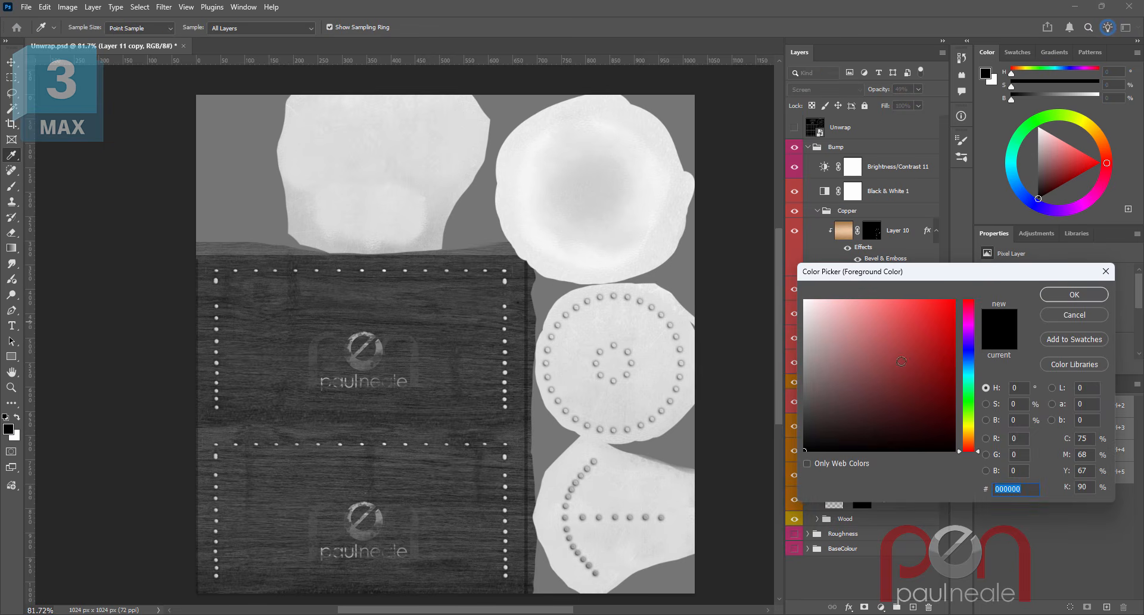
{"action": "left_click_drag", "start_coordinate": [805, 423], "coordinate": [803, 384]}
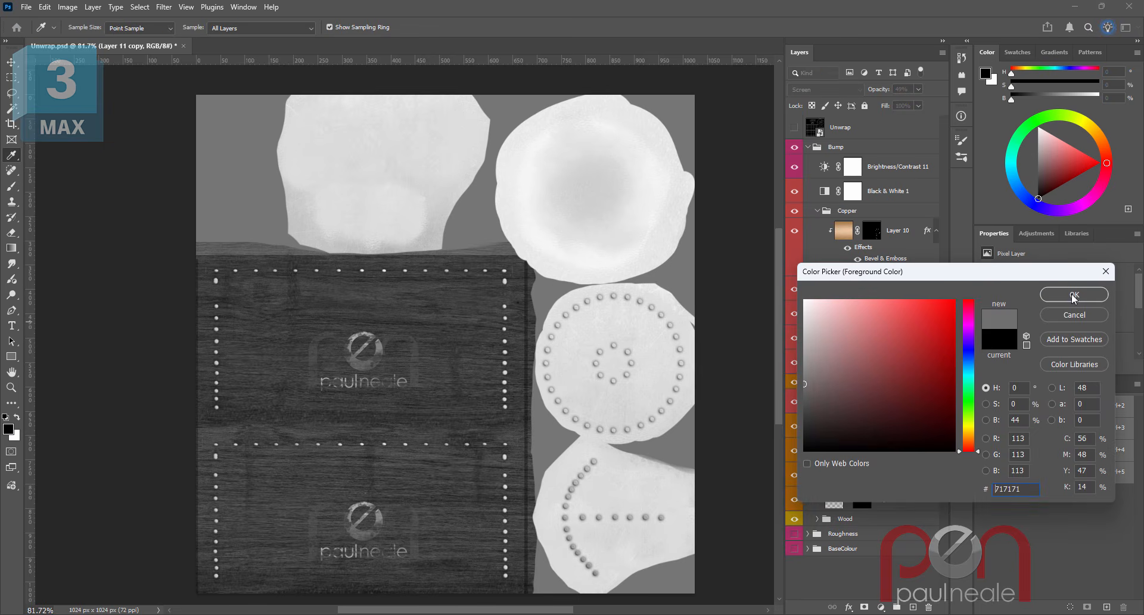
{"action": "left_click", "coordinate": [1074, 295]}
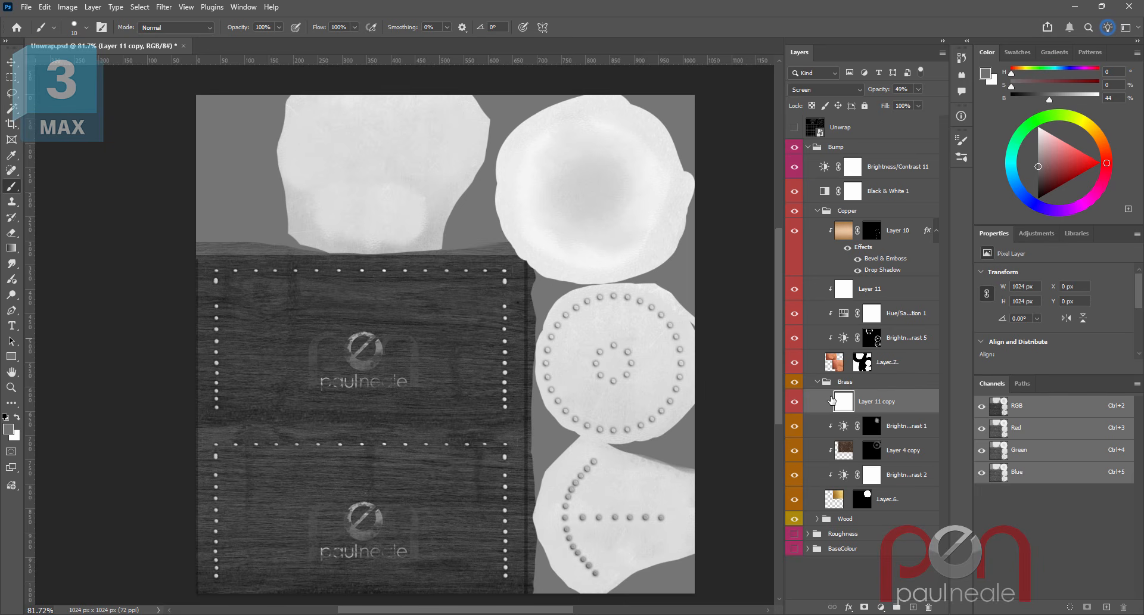
{"action": "key", "text": "alt+BackSpace"}
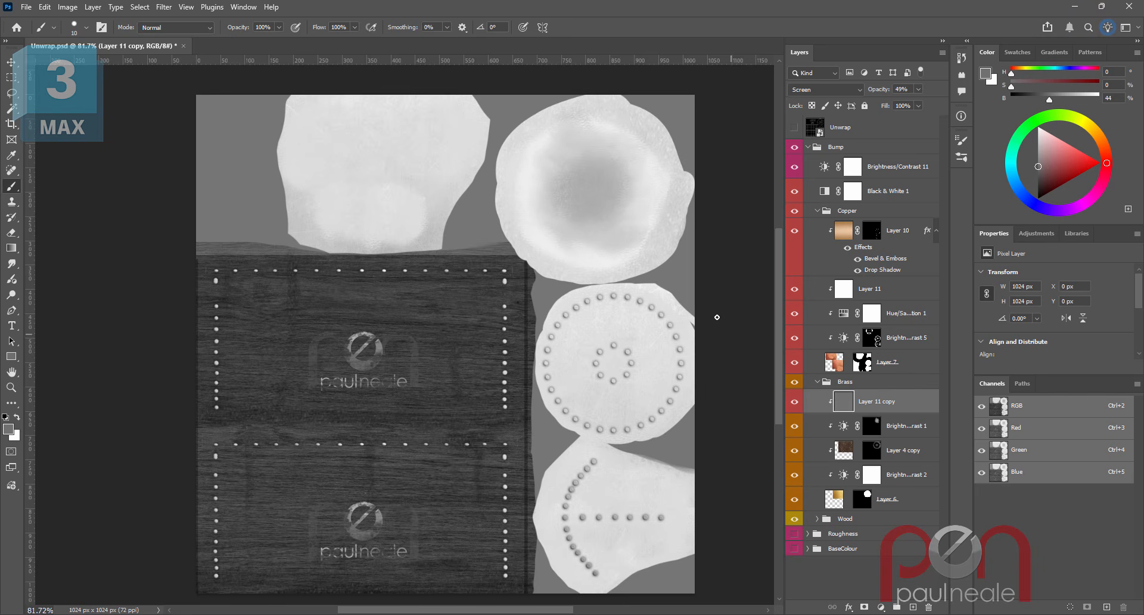
Set the Brass group's gray Layer 11 copy to 79% opacity with Normal blending.
{"action": "left_click", "coordinate": [918, 89]}
{"action": "left_click_drag", "start_coordinate": [927, 103], "coordinate": [931, 103]}
{"action": "left_click", "coordinate": [825, 89]}
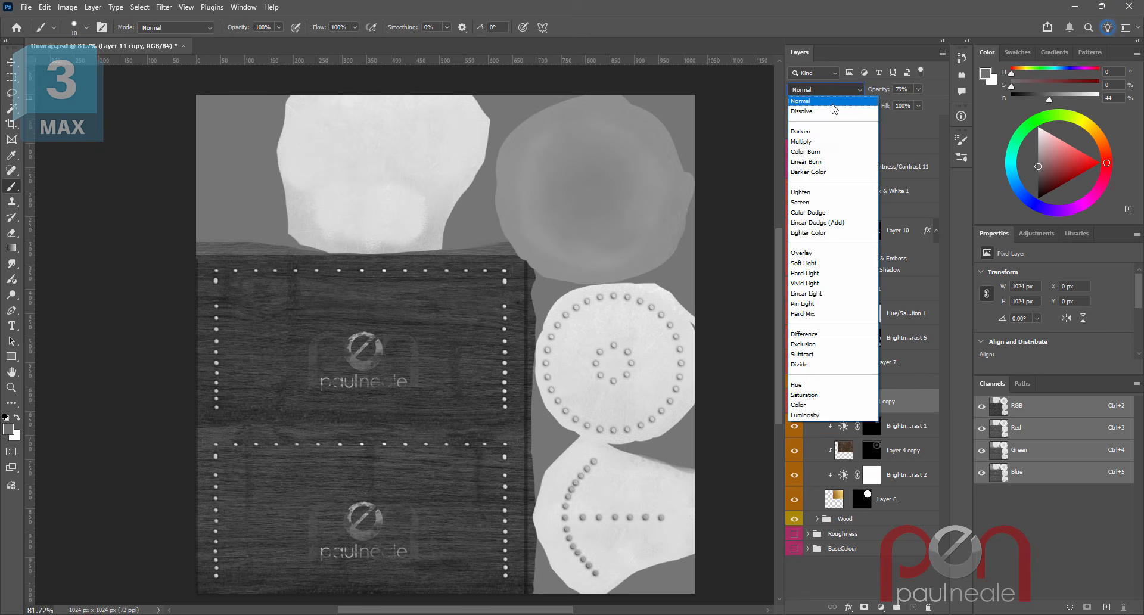
{"action": "left_click", "coordinate": [833, 103]}
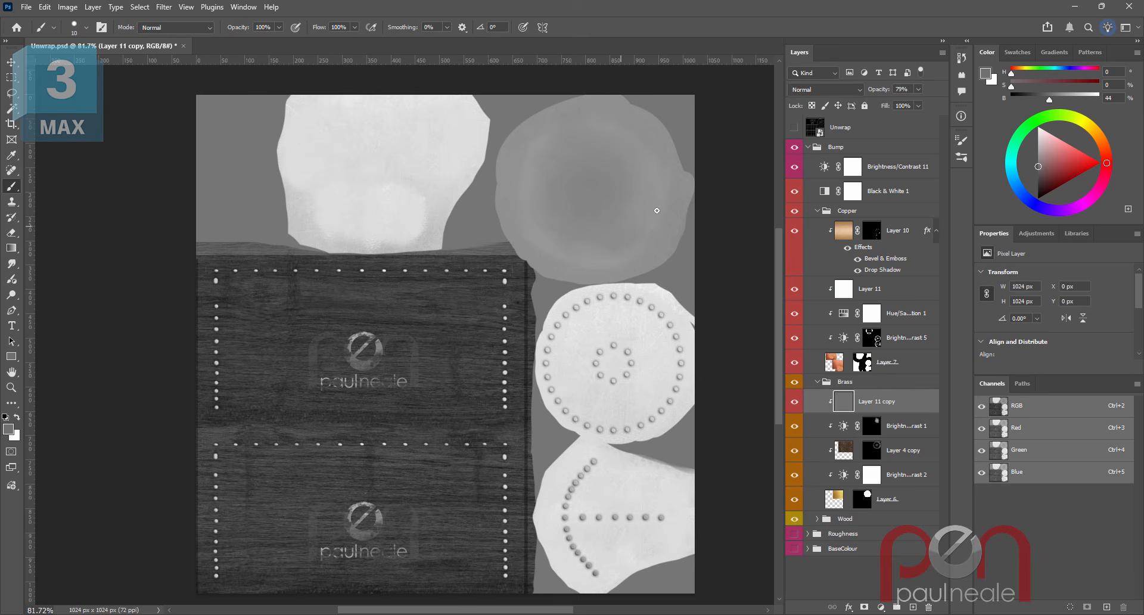
Fill the Copper group's Layer 11 with the gray foreground color and set it to Normal blending at 67% opacity.
{"action": "left_click", "coordinate": [864, 293]}
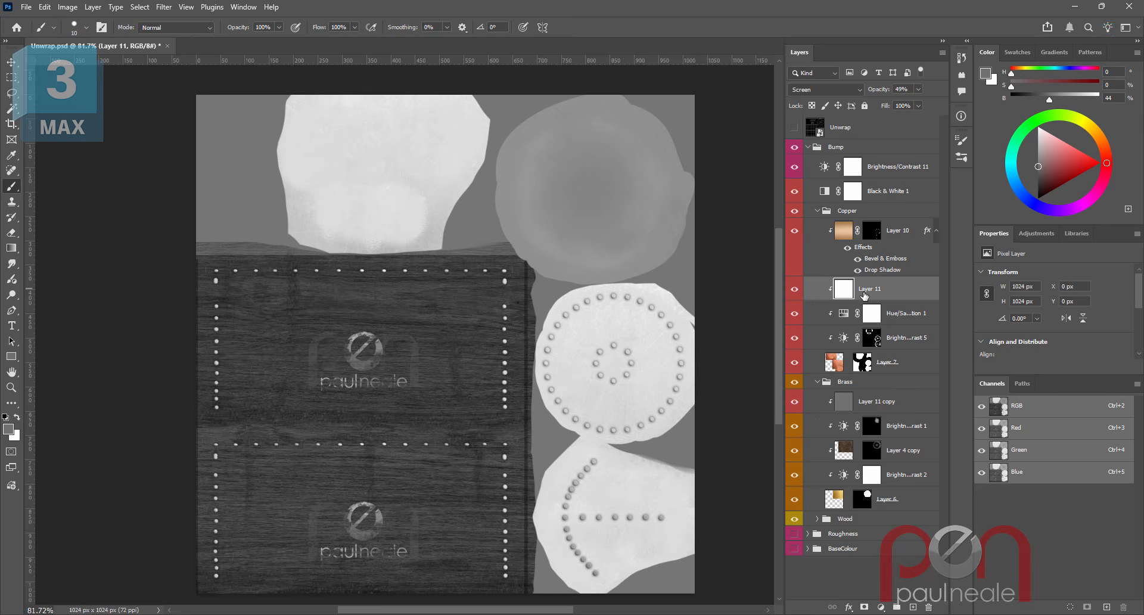
{"action": "key", "text": "alt+BackSpace"}
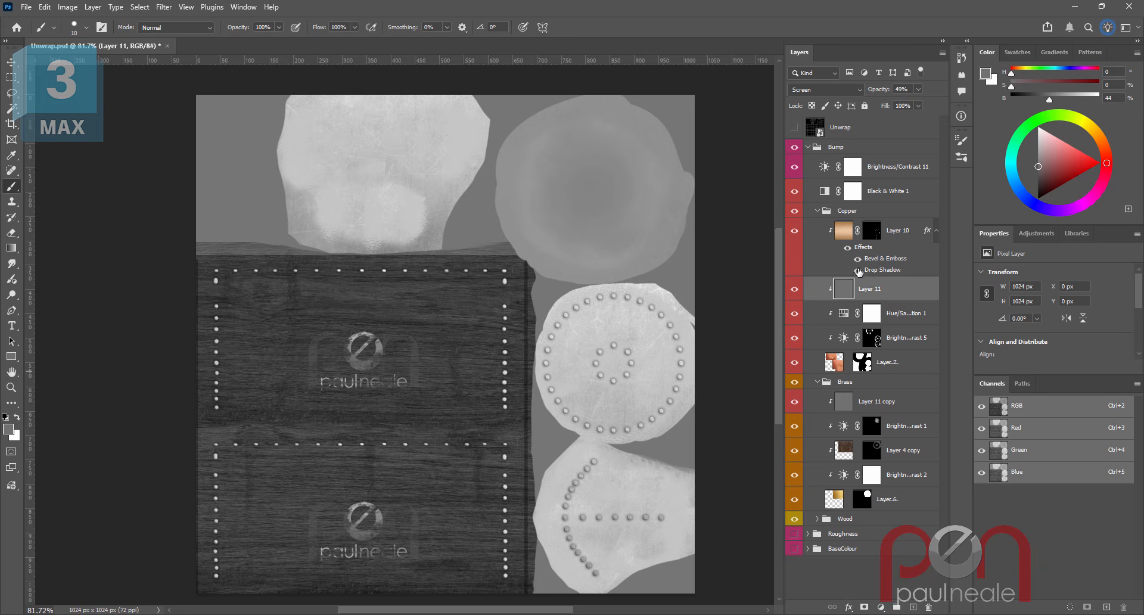
{"action": "left_click", "coordinate": [858, 90]}
{"action": "left_click", "coordinate": [834, 93]}
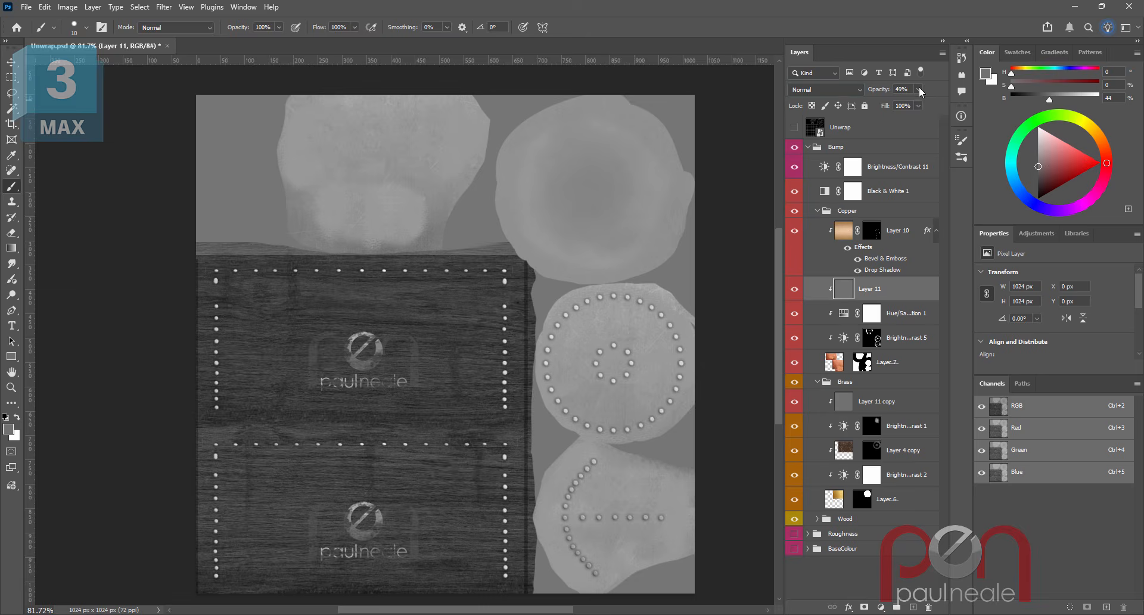
{"action": "left_click_drag", "start_coordinate": [913, 102], "coordinate": [924, 102]}
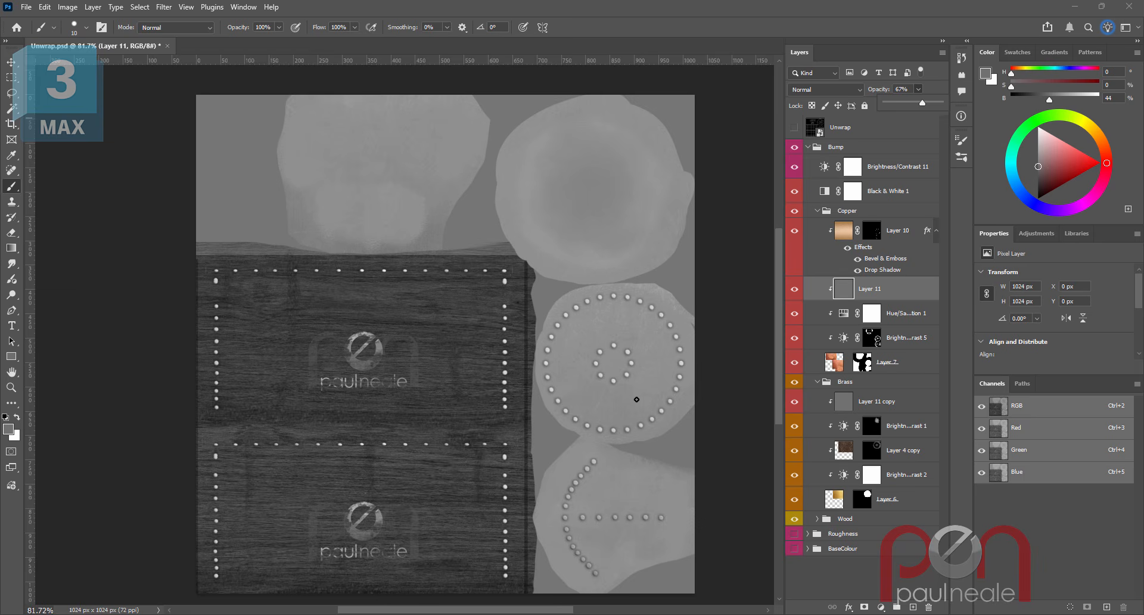
Export the bump texture as a PNG, overwriting Teapot_B.png in the TeapotUnwrap folder.
{"action": "left_click", "coordinate": [26, 7]}
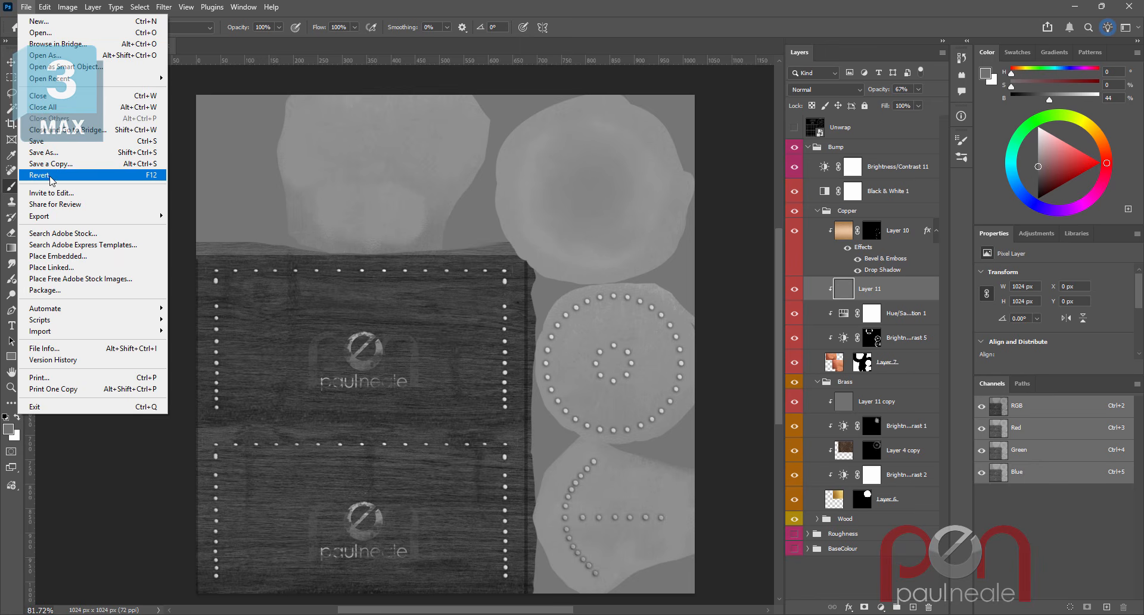
{"action": "mouse_move", "coordinate": [57, 217]}
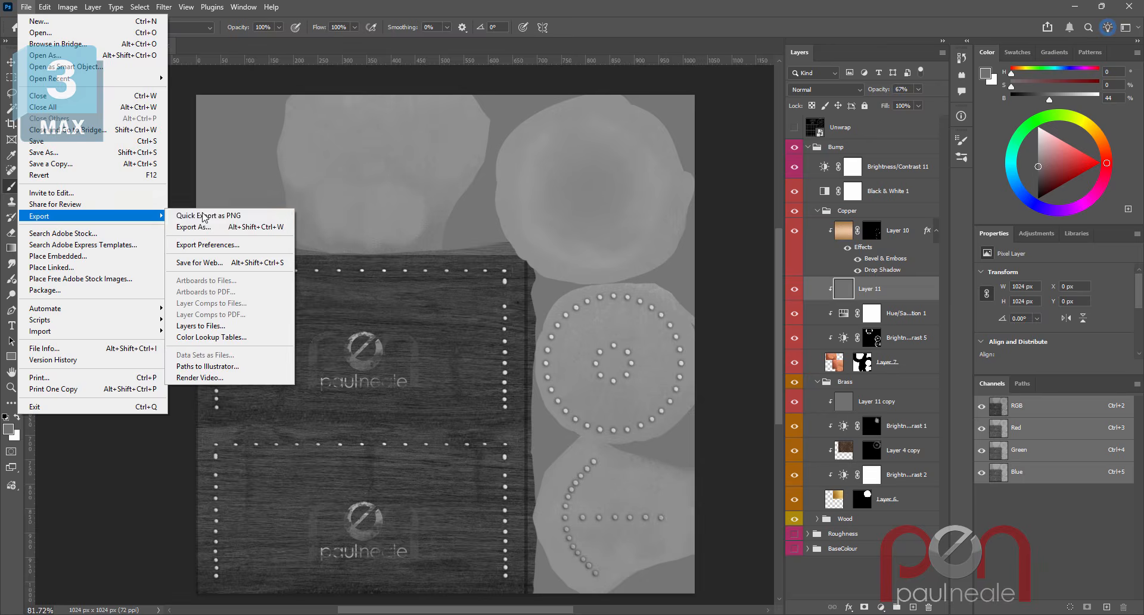
{"action": "left_click", "coordinate": [232, 216]}
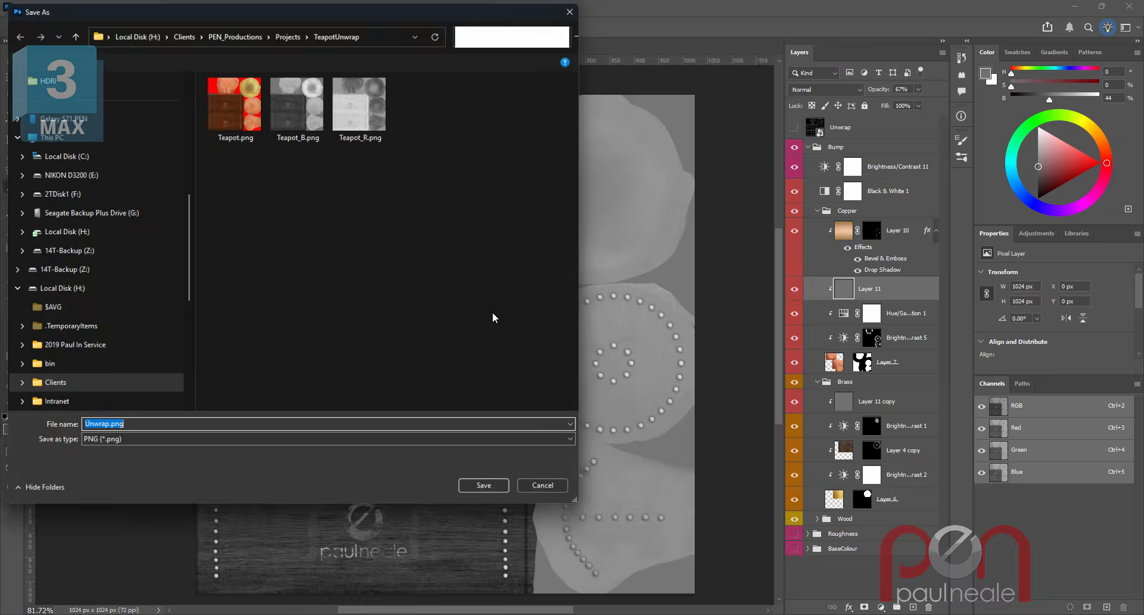
{"action": "double_click", "coordinate": [300, 115]}
{"action": "left_click", "coordinate": [594, 309]}
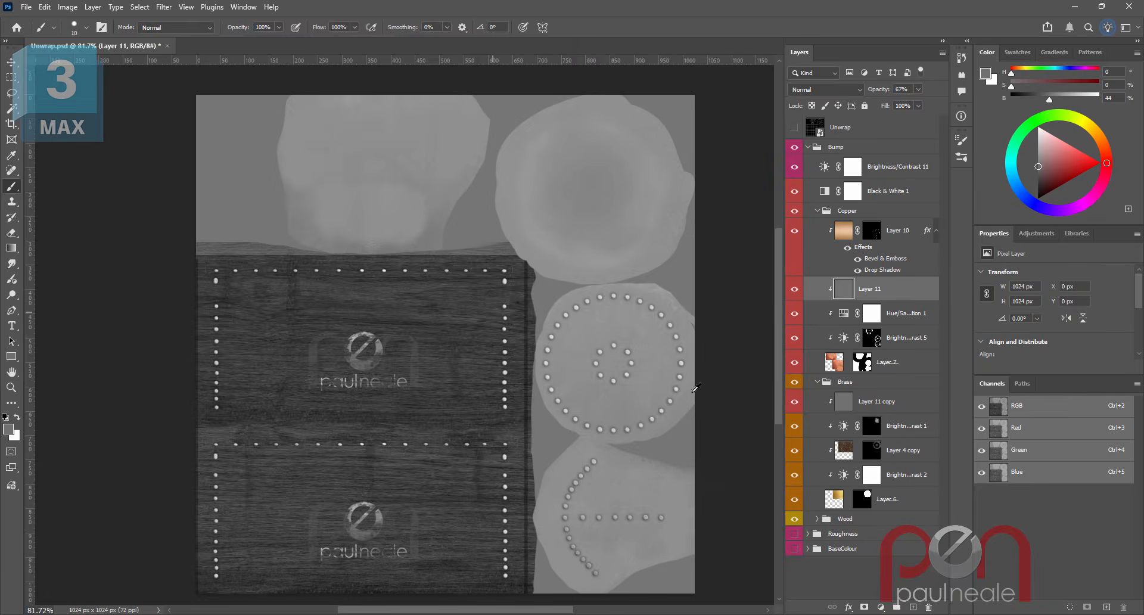
Switch to 3ds Max and examine the updated bump on the teapot's copper, brass and wood surfaces up close.
{"action": "key", "text": "alt+Tab"}
{"action": "mouse_move", "coordinate": [724, 434]}
{"action": "left_mouse_down"}
{"action": "mouse_move", "coordinate": [706, 492]}
{"action": "mouse_move", "coordinate": [592, 468]}
{"action": "mouse_move", "coordinate": [537, 431]}
{"action": "mouse_move", "coordinate": [650, 451]}
{"action": "mouse_move", "coordinate": [706, 437]}
{"action": "mouse_move", "coordinate": [653, 410]}
{"action": "mouse_move", "coordinate": [644, 360]}
{"action": "mouse_move", "coordinate": [656, 383]}
{"action": "mouse_move", "coordinate": [684, 341]}
{"action": "mouse_move", "coordinate": [642, 387]}
{"action": "mouse_move", "coordinate": [659, 408]}
{"action": "mouse_move", "coordinate": [700, 392]}
{"action": "mouse_move", "coordinate": [634, 404]}
{"action": "mouse_move", "coordinate": [644, 366]}
{"action": "mouse_move", "coordinate": [591, 387]}
{"action": "mouse_move", "coordinate": [650, 381]}
{"action": "mouse_move", "coordinate": [620, 378]}
{"action": "mouse_move", "coordinate": [610, 389]}
{"action": "left_mouse_up"}
{"action": "scroll", "coordinate": [496, 309], "scroll_direction": "up", "scroll_amount": 5}
{"action": "scroll", "coordinate": [656, 390], "scroll_direction": "down", "scroll_amount": 3}
{"action": "scroll", "coordinate": [645, 369], "scroll_direction": "down", "scroll_amount": 1}
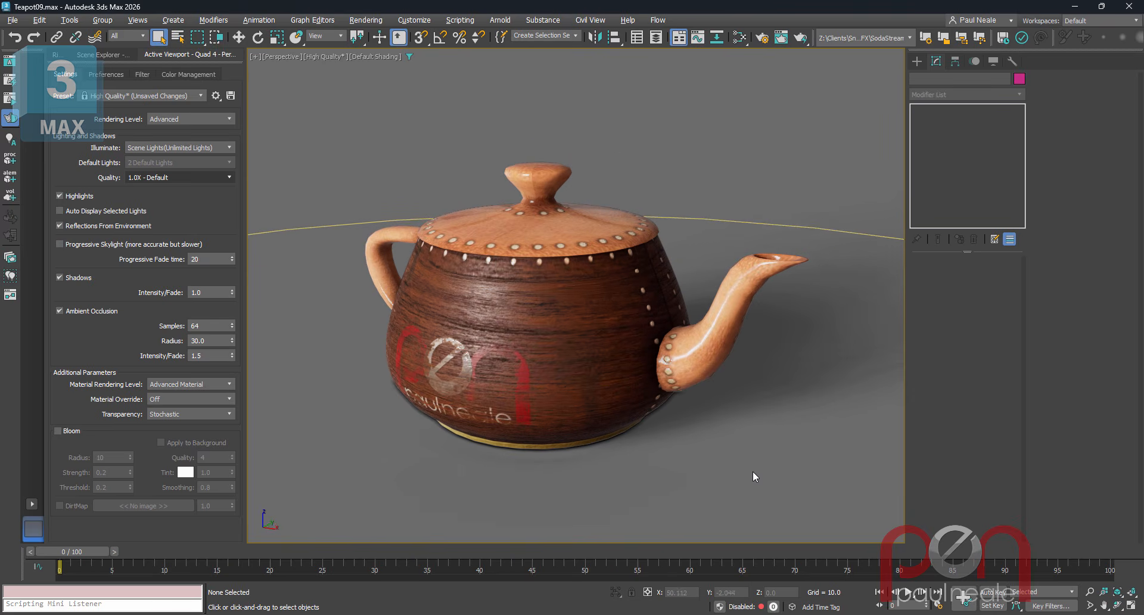